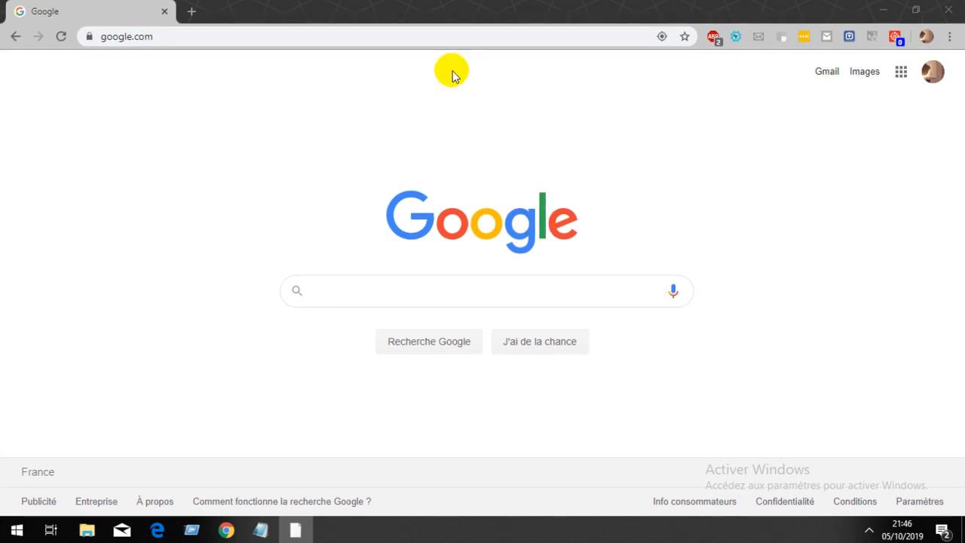
Search the web for "azure portal", open Microsoft's Azure portal page and enter the portal from there
{"action": "left_click", "coordinate": [449, 31]}
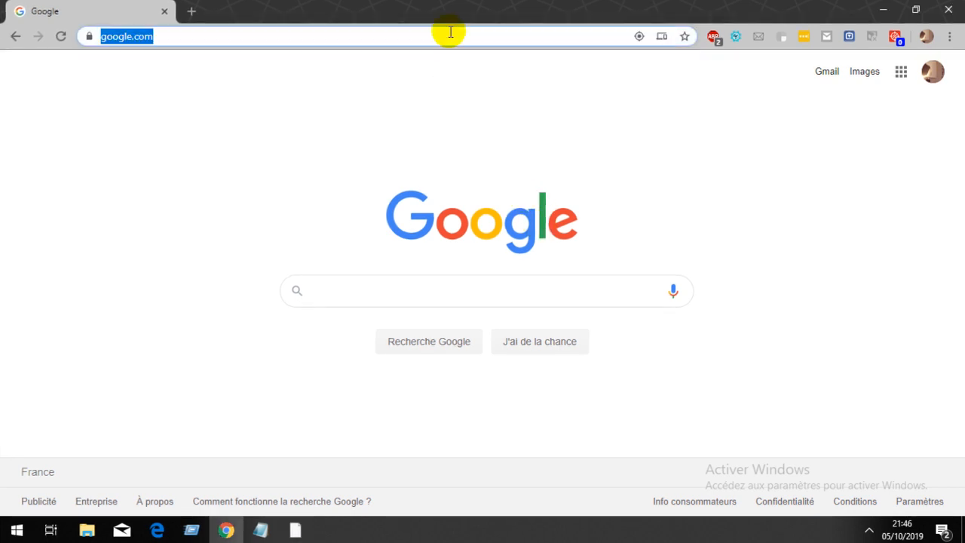
{"action": "type", "text": "au"}
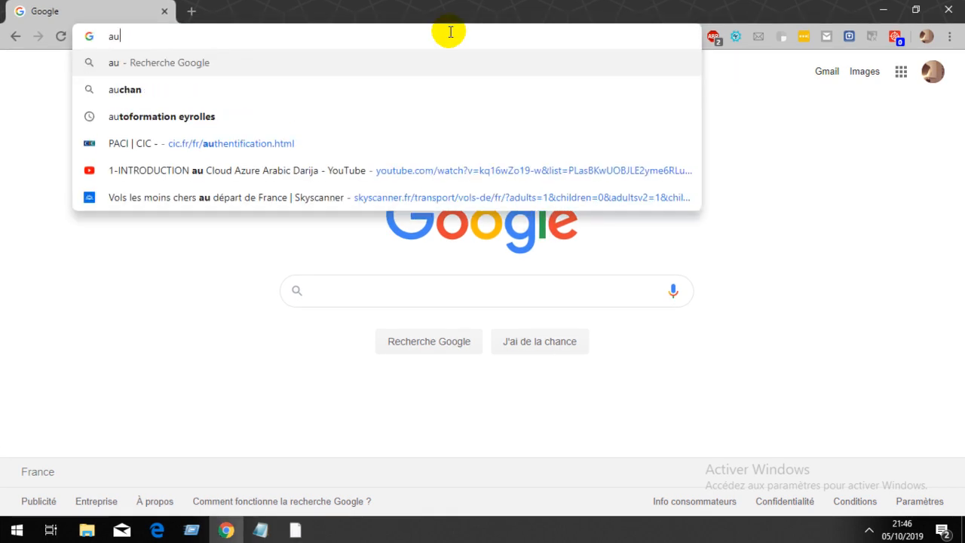
{"action": "type", "text": "zure"}
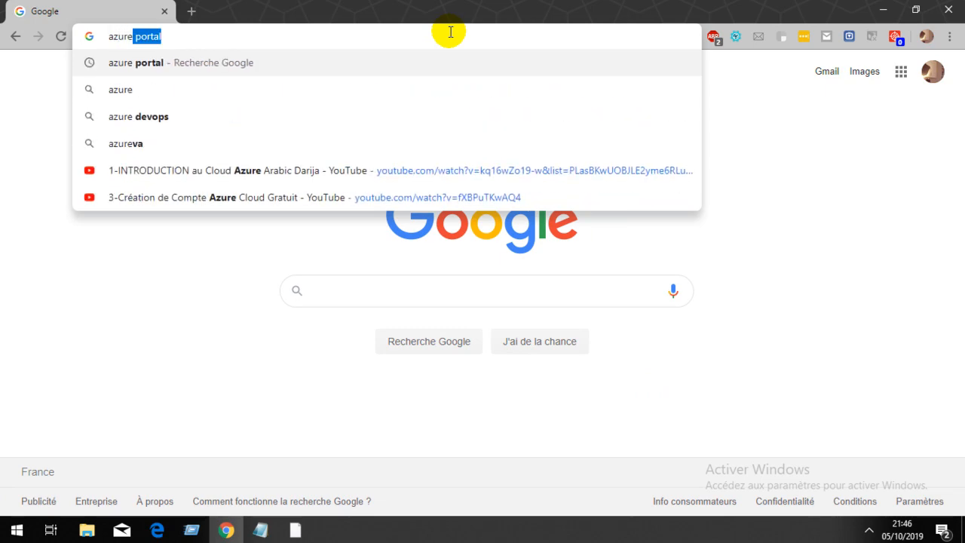
{"action": "key", "text": "Return"}
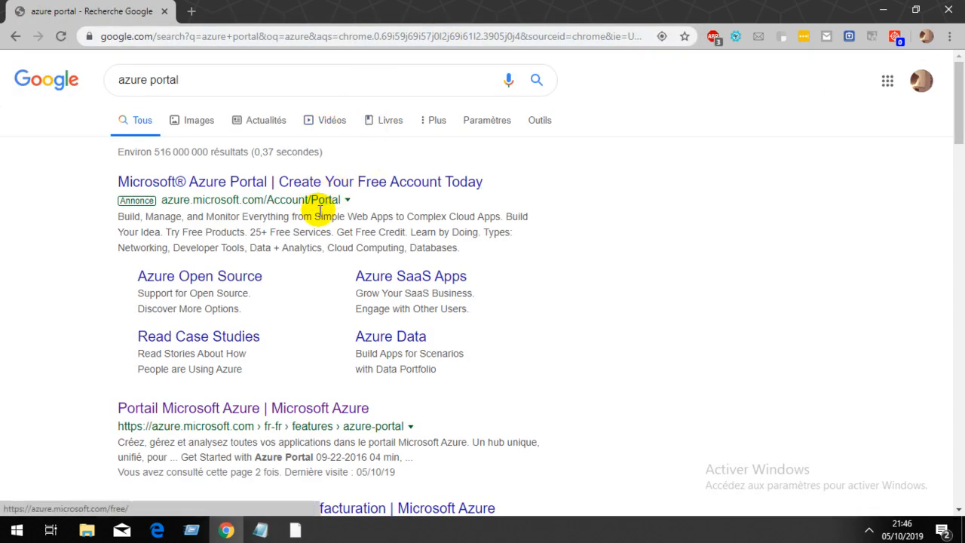
{"action": "left_click", "coordinate": [163, 411]}
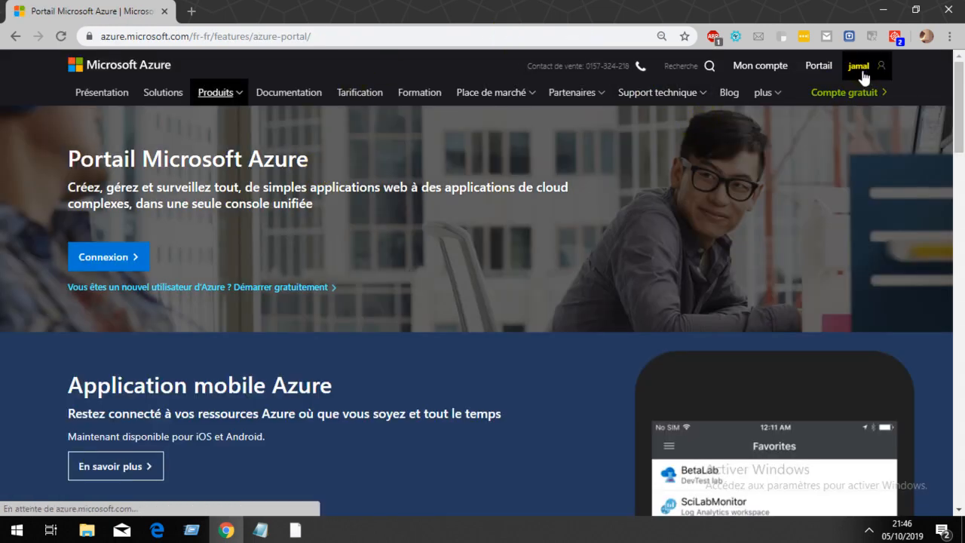
{"action": "left_click", "coordinate": [818, 66]}
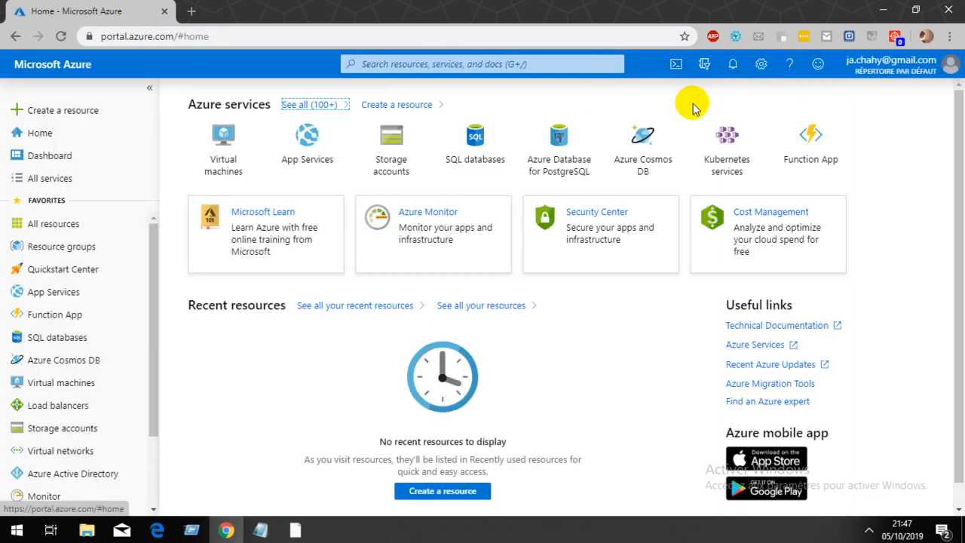
Review the account details, the feedback form and the help options of the Azure portal
{"action": "left_click", "coordinate": [921, 69]}
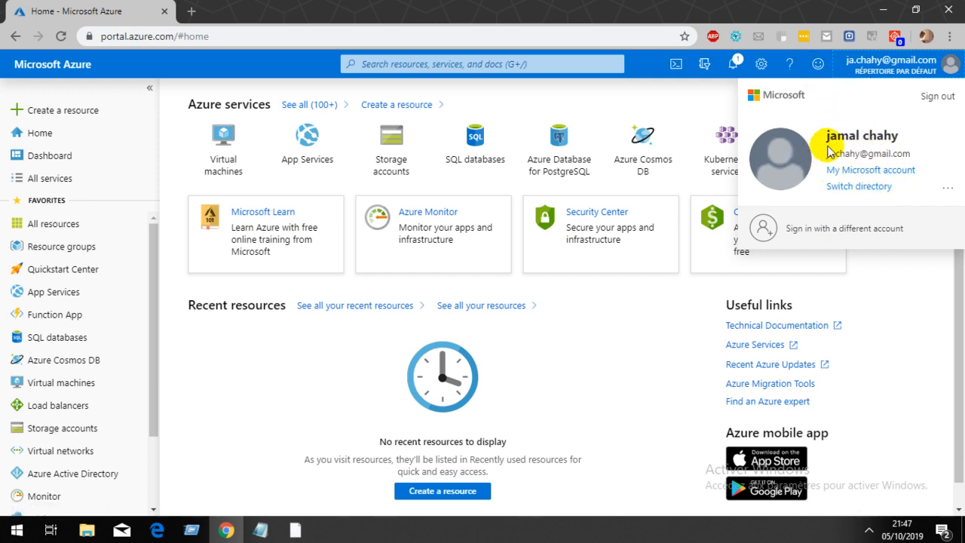
{"action": "left_click", "coordinate": [818, 66]}
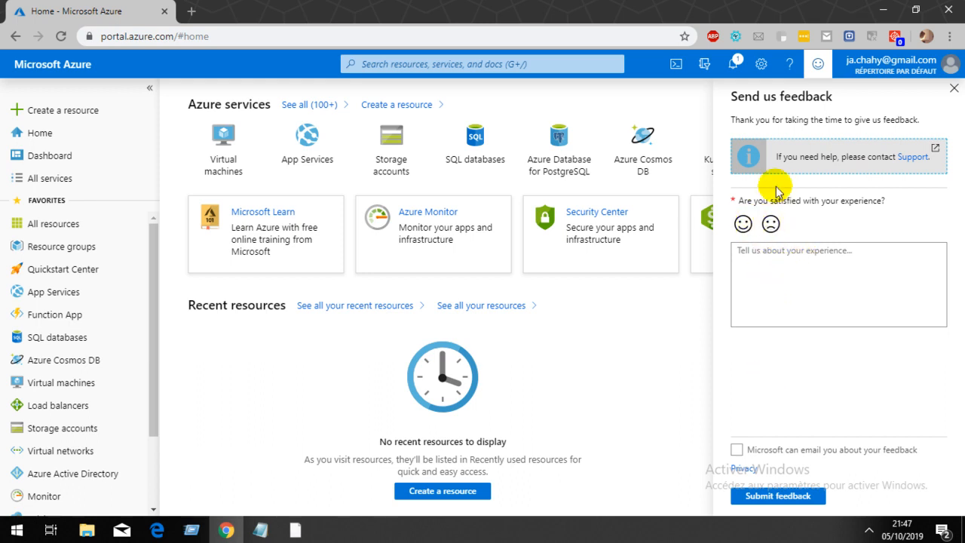
{"action": "left_click", "coordinate": [819, 74]}
{"action": "left_click", "coordinate": [796, 68]}
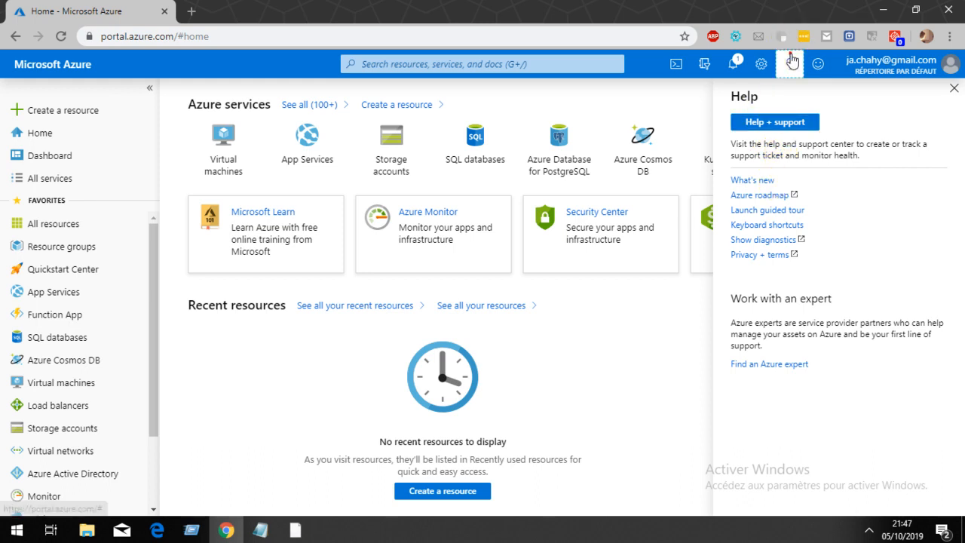
Examine the general portal settings and the display languages offered in the language and region settings
{"action": "left_click", "coordinate": [761, 66]}
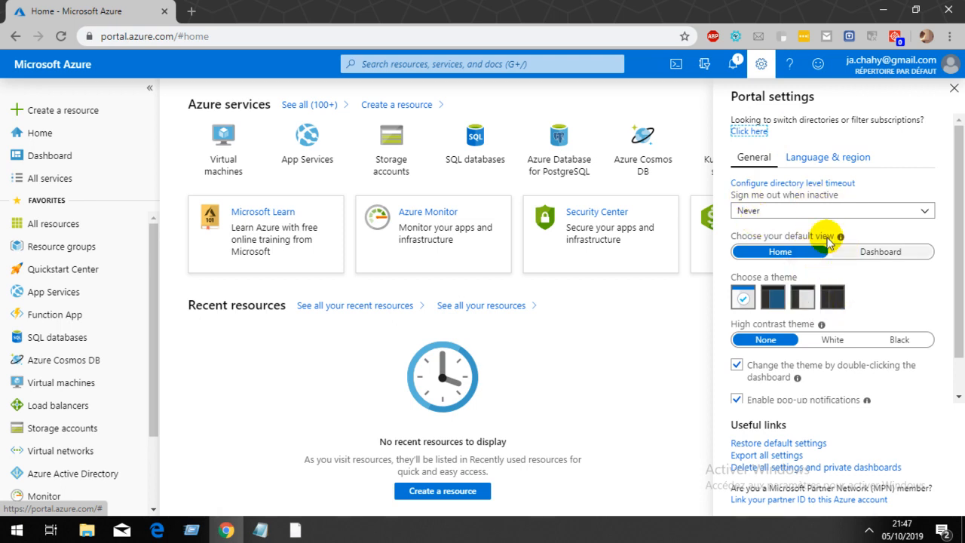
{"action": "left_click", "coordinate": [836, 158]}
{"action": "left_click", "coordinate": [802, 211]}
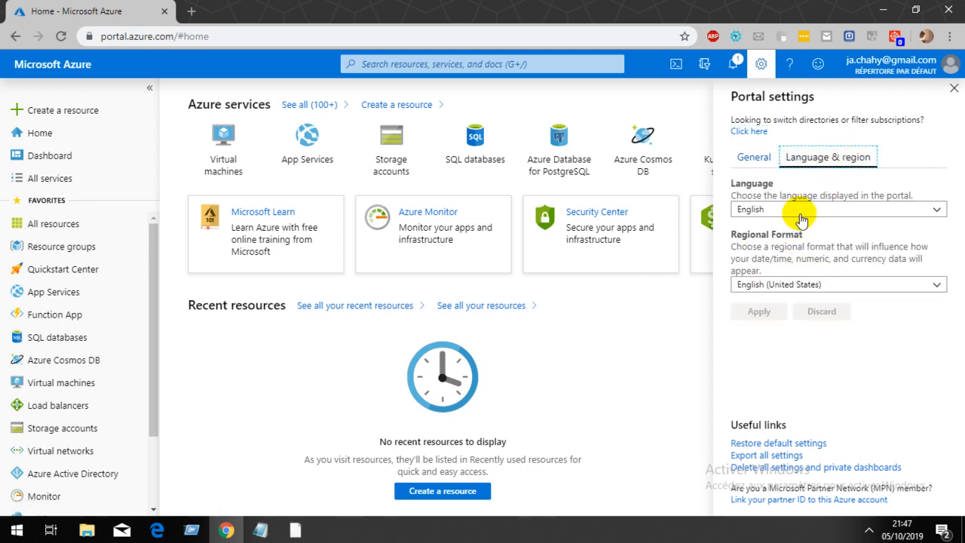
{"action": "left_click", "coordinate": [799, 211]}
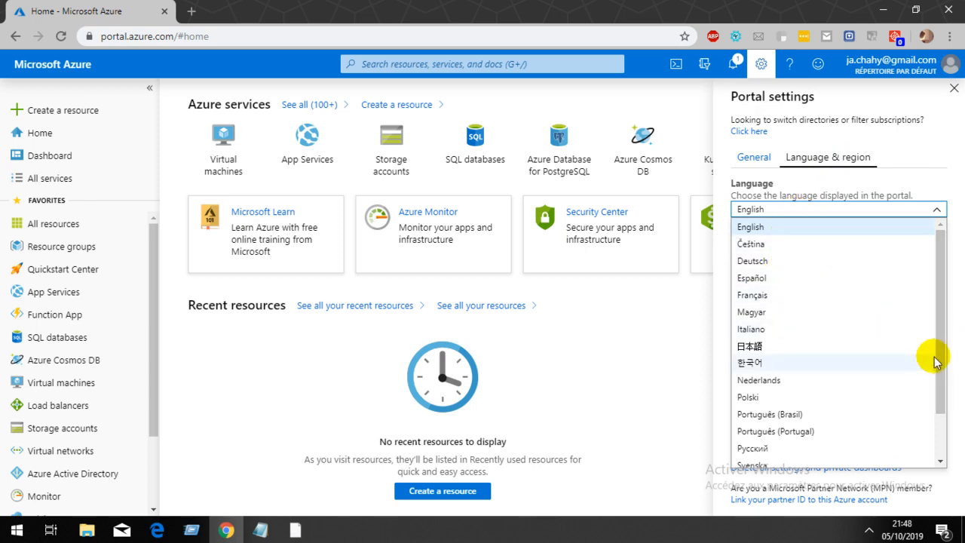
{"action": "left_click_drag", "start_coordinate": [940, 354], "coordinate": [943, 396]}
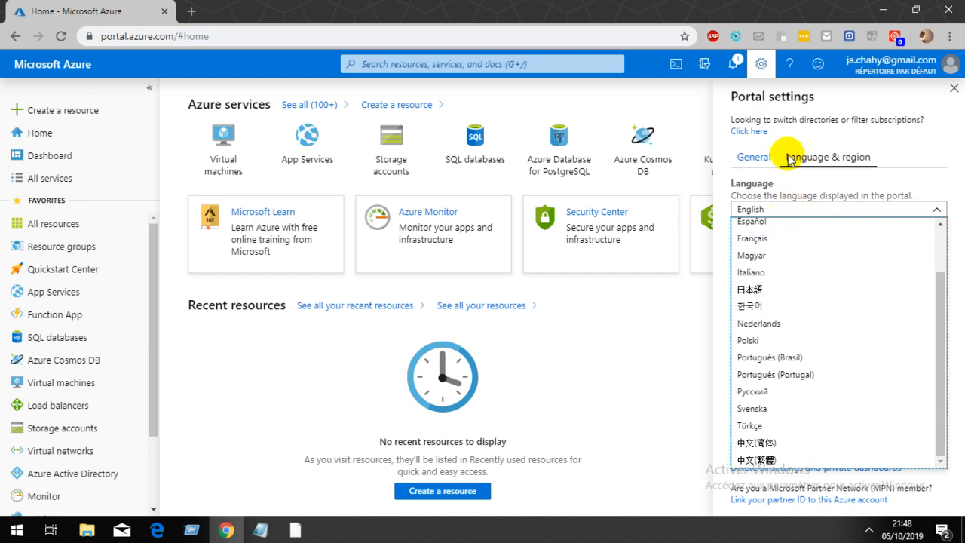
Check the portal notifications and the account's sign-out option, and close the notifications
{"action": "left_click", "coordinate": [736, 65]}
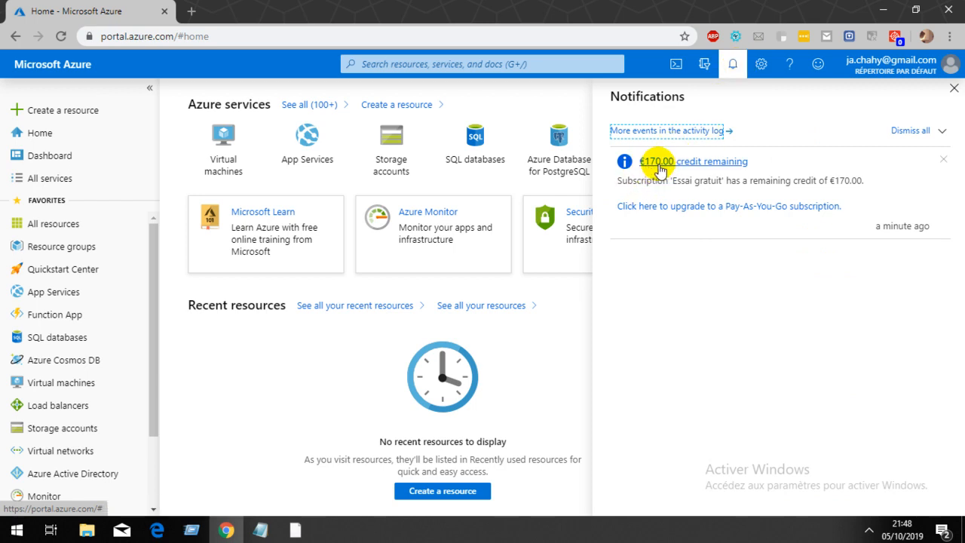
{"action": "left_click", "coordinate": [930, 73]}
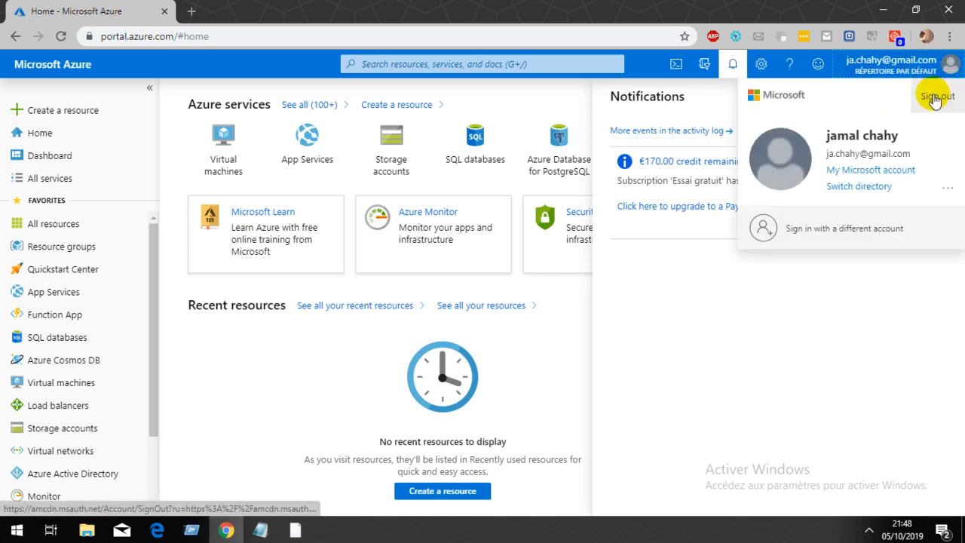
{"action": "left_click", "coordinate": [546, 326]}
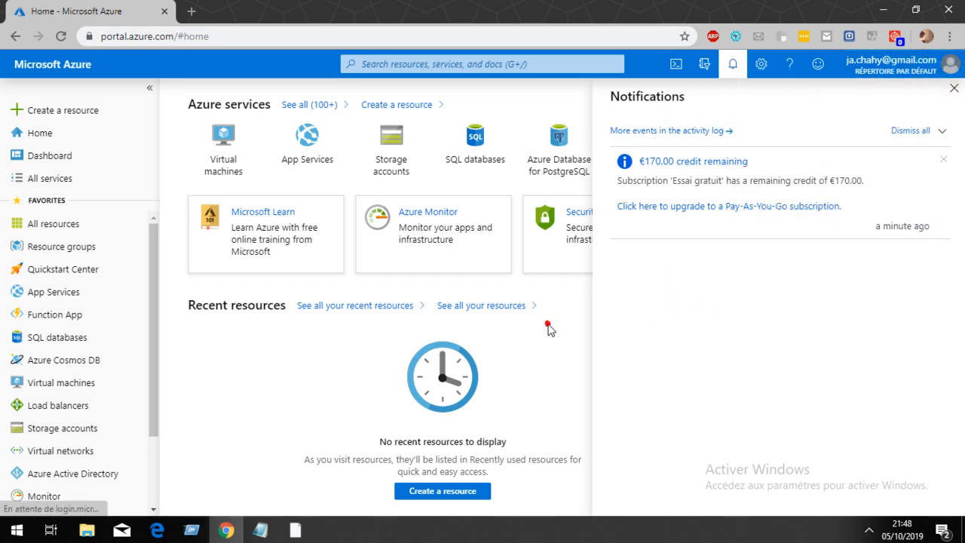
{"action": "left_click", "coordinate": [959, 89]}
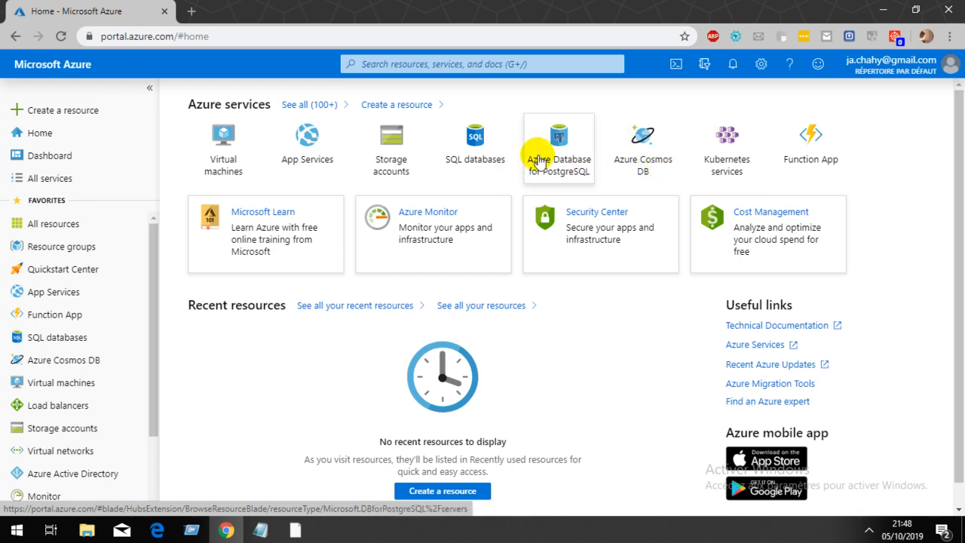
Open the virtual machines service and start creating a new virtual machine
{"action": "left_click", "coordinate": [375, 166]}
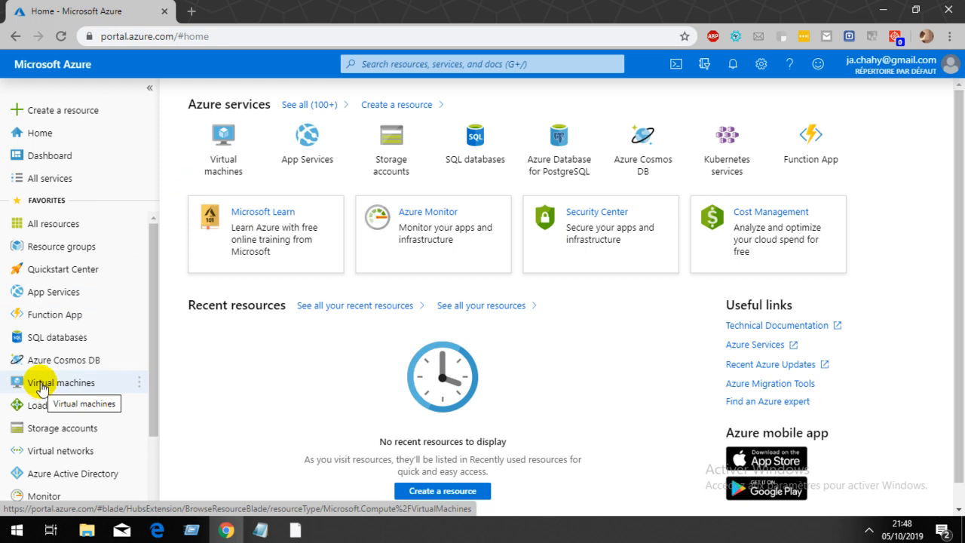
{"action": "left_click", "coordinate": [225, 149]}
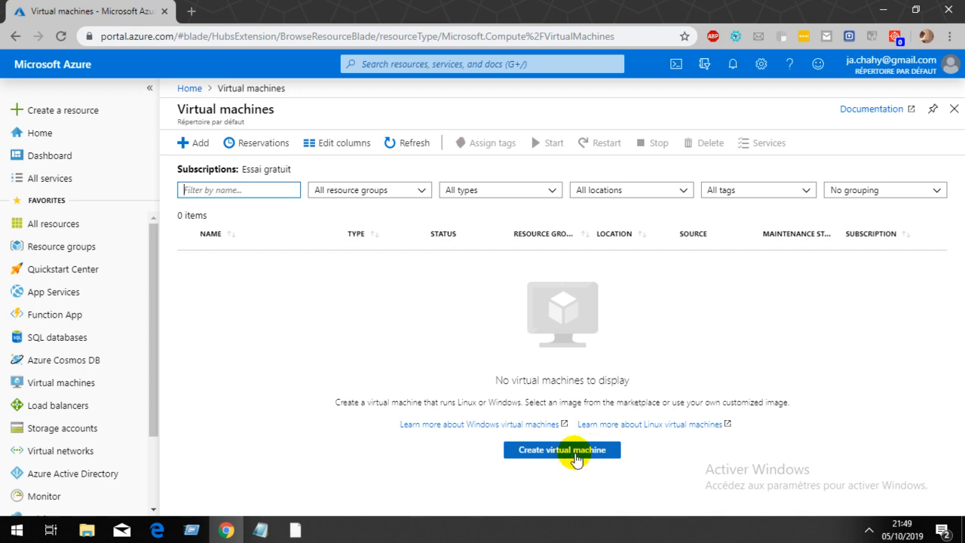
{"action": "left_click", "coordinate": [193, 144]}
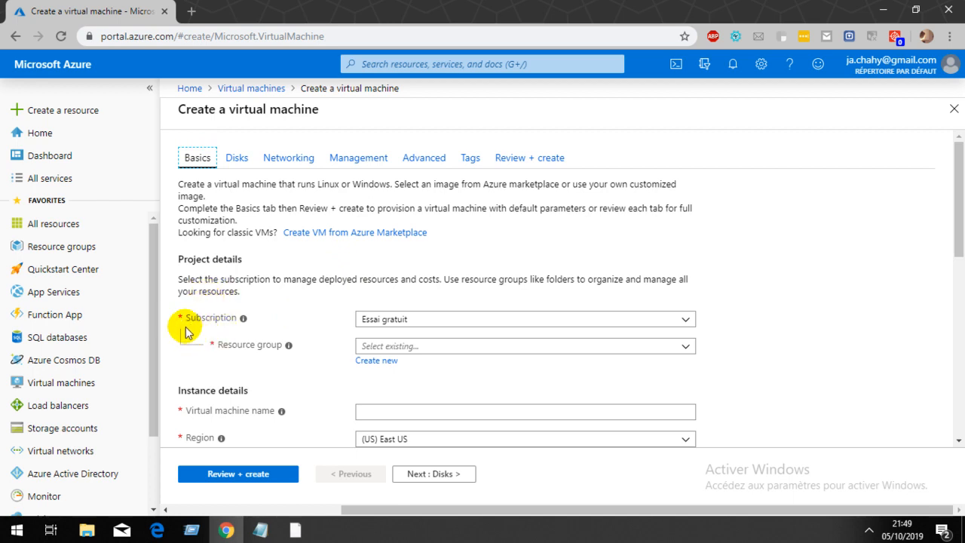
Create a new resource group named RG-VM-Win for the virtual machine
{"action": "left_click", "coordinate": [377, 348]}
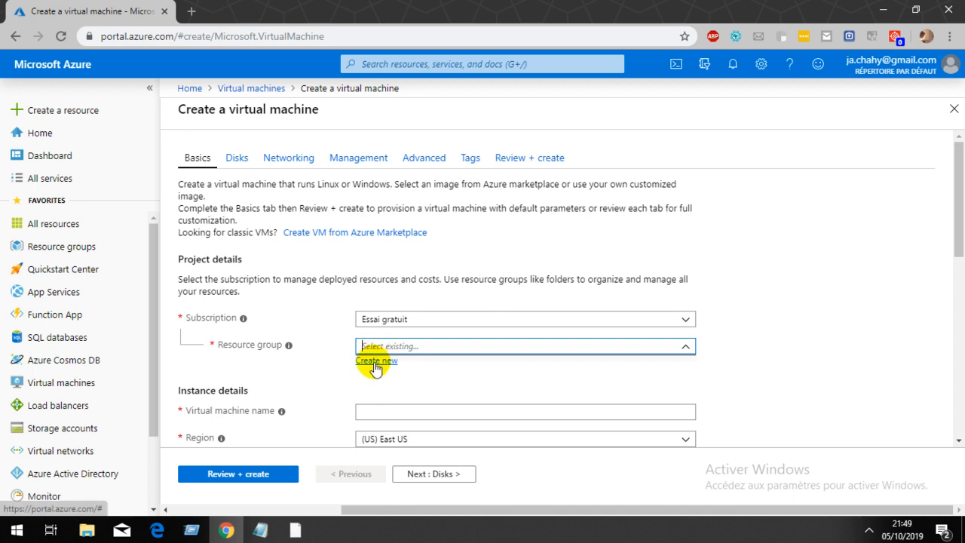
{"action": "left_click", "coordinate": [376, 362]}
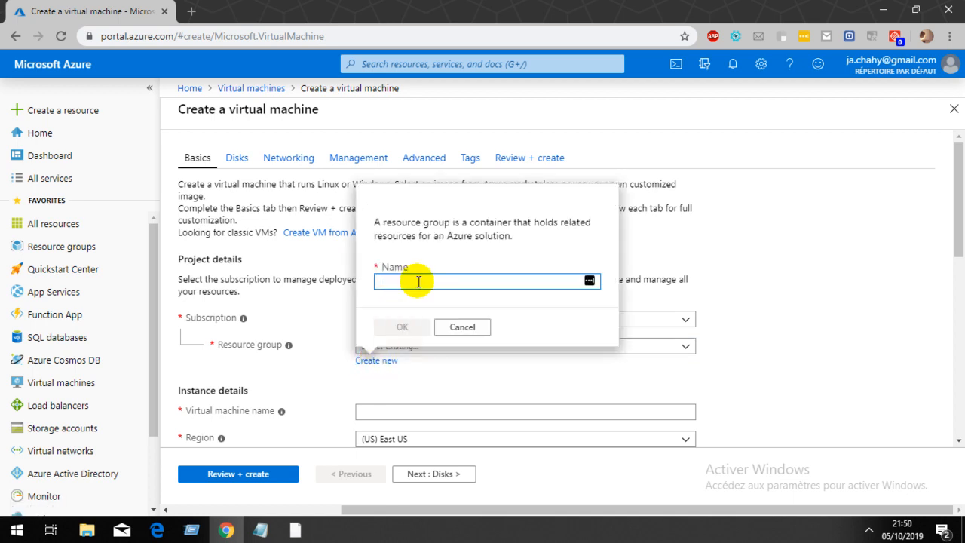
{"action": "type", "text": "RG"}
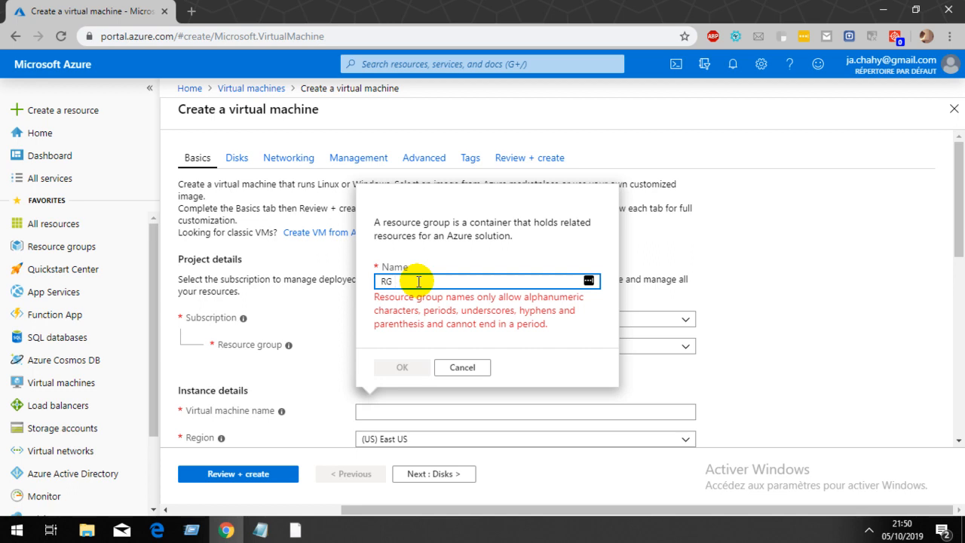
{"action": "key", "text": "BackSpace"}
{"action": "type", "text": "-VM"}
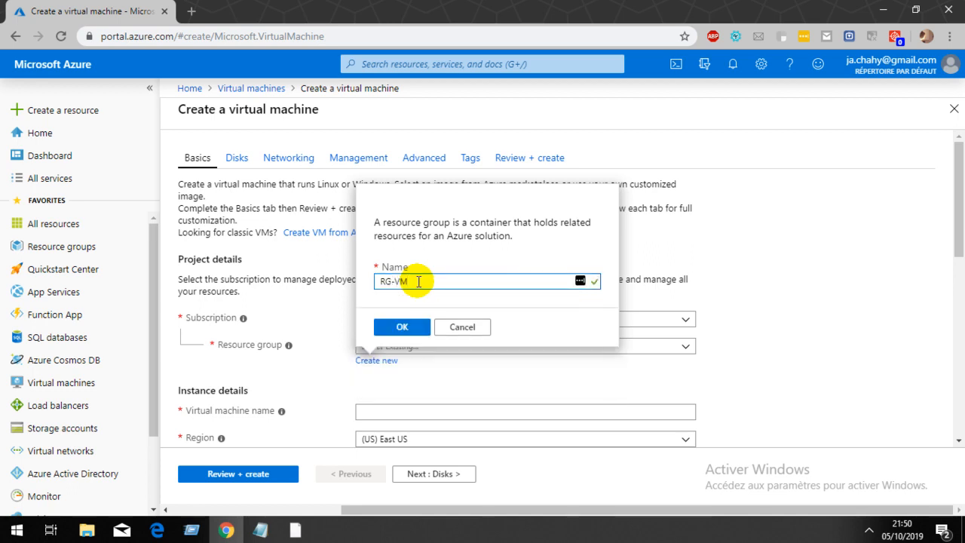
{"action": "type", "text": "-"}
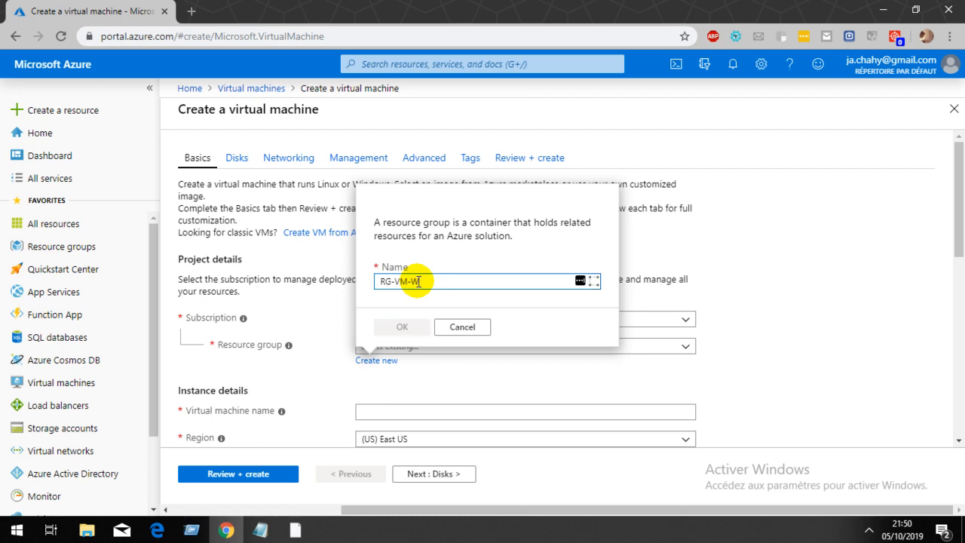
{"action": "type", "text": "W"}
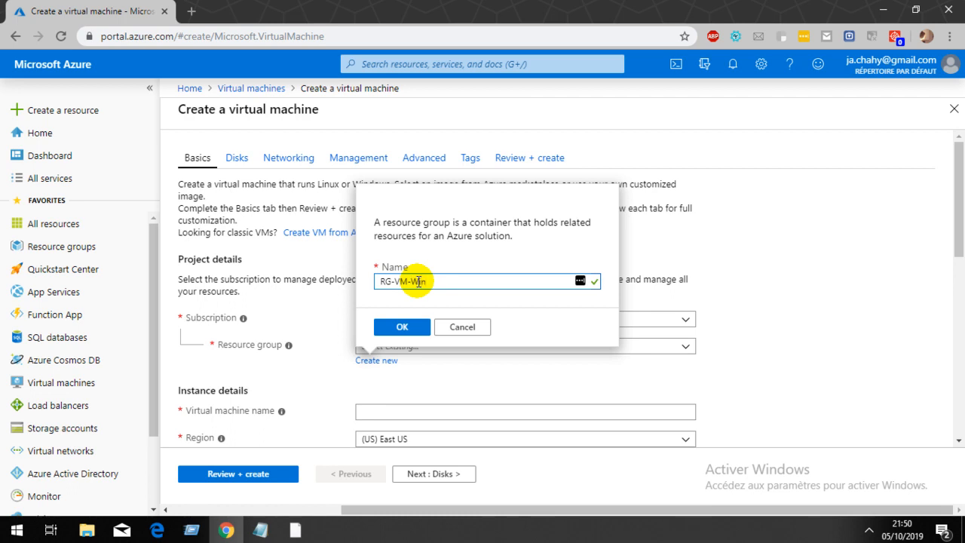
{"action": "left_click", "coordinate": [396, 325]}
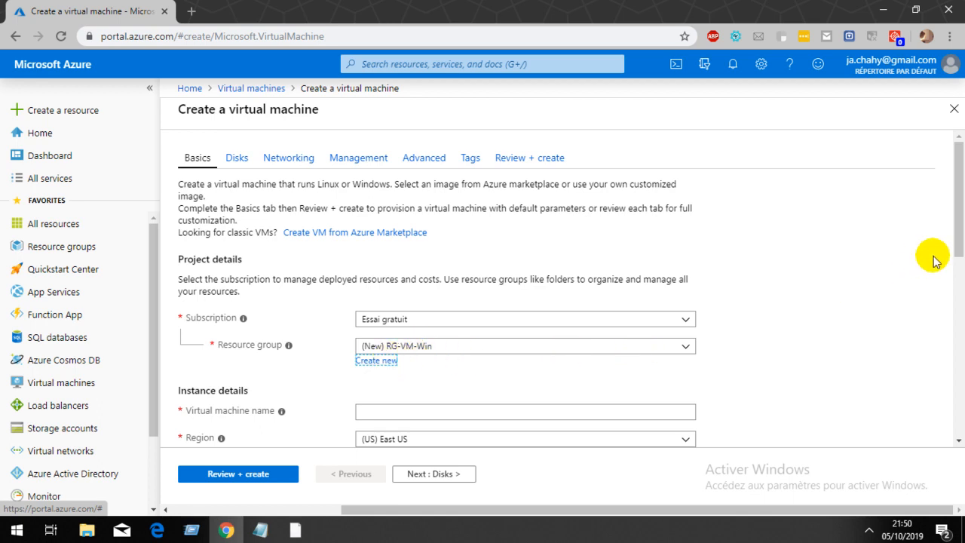
Read the explanation of the virtual machine name and name the virtual machine DC
{"action": "left_click_drag", "start_coordinate": [955, 252], "coordinate": [954, 301]}
{"action": "mouse_move", "coordinate": [282, 264]}
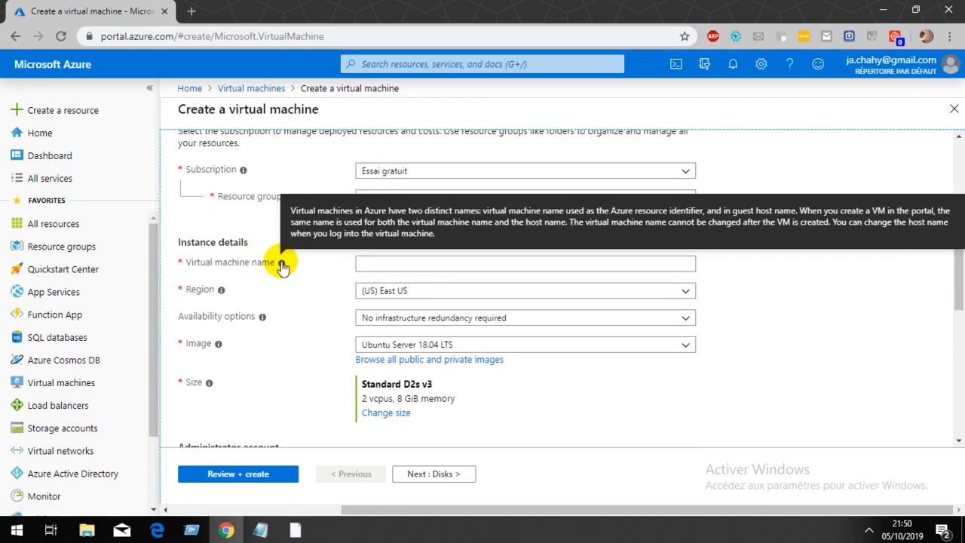
{"action": "left_click", "coordinate": [394, 269]}
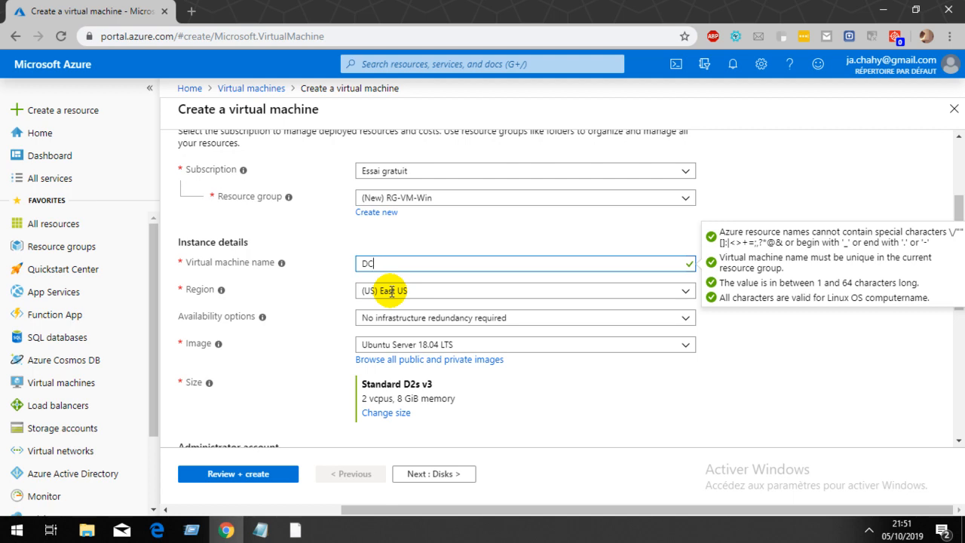
Search the web for "region azure service" in a new tab and open Microsoft's page of Azure products by region
{"action": "left_click", "coordinate": [192, 11]}
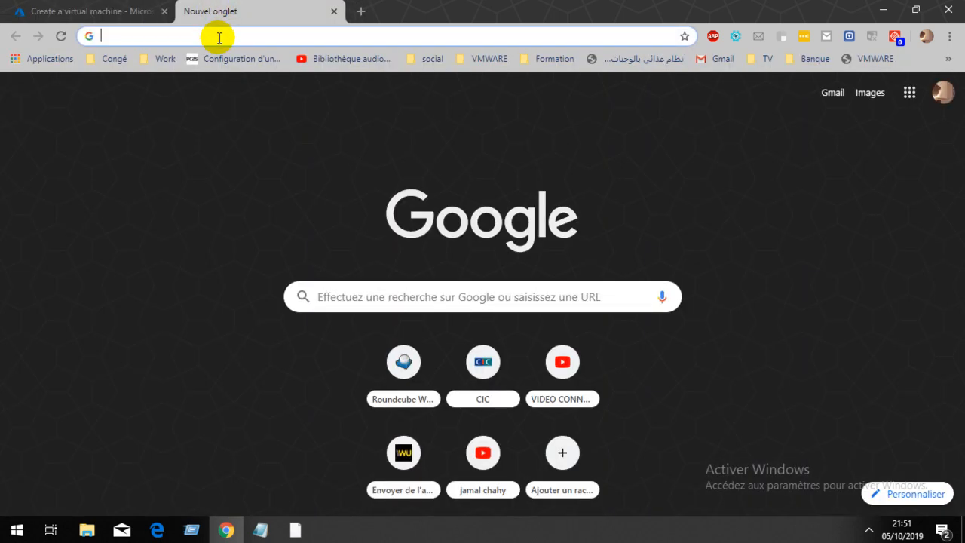
{"action": "type", "text": "region"}
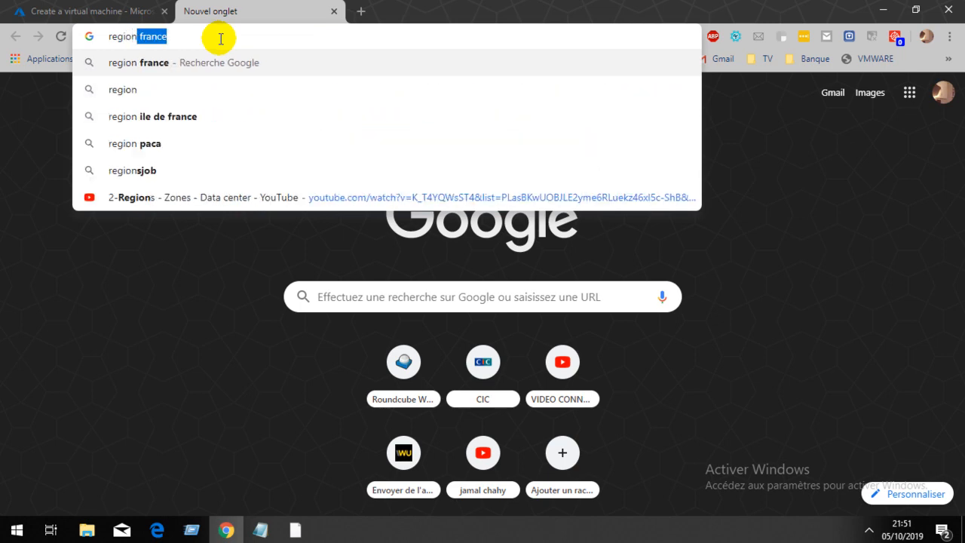
{"action": "key", "text": "Delete"}
{"action": "type", "text": "azure"}
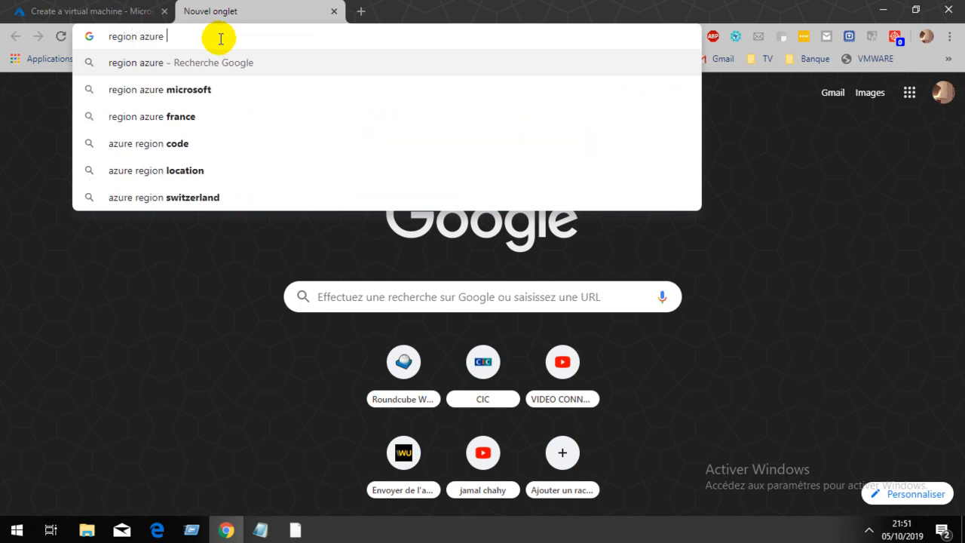
{"action": "type", "text": " service"}
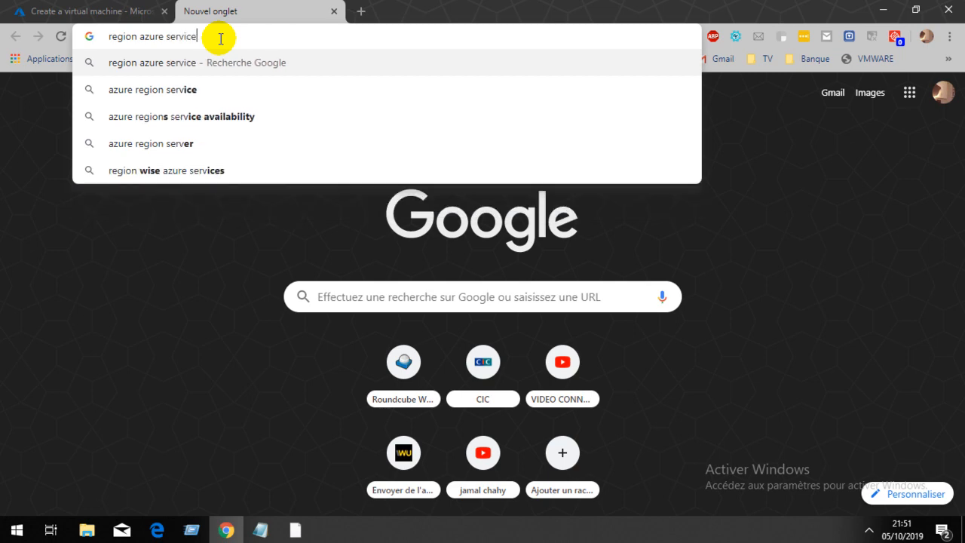
{"action": "key", "text": "Return"}
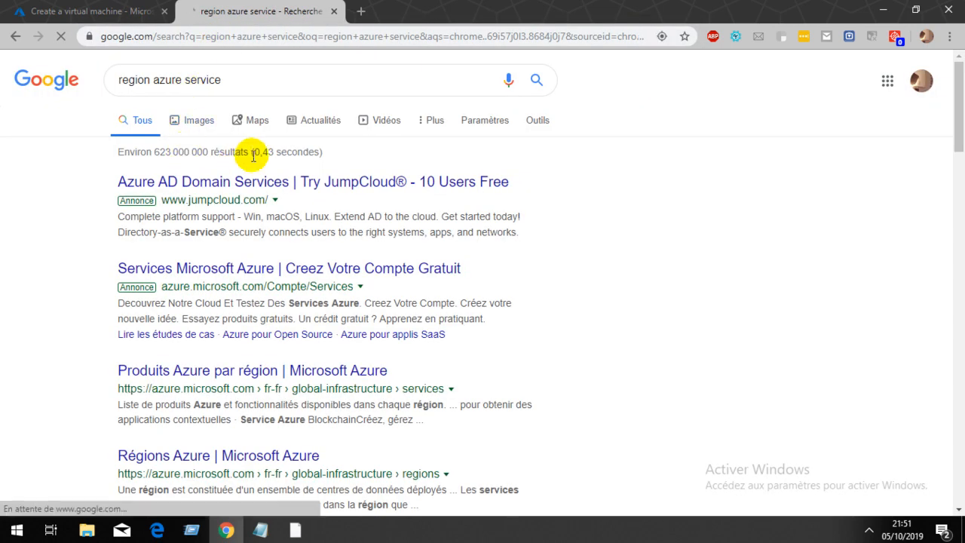
{"action": "left_click", "coordinate": [202, 371]}
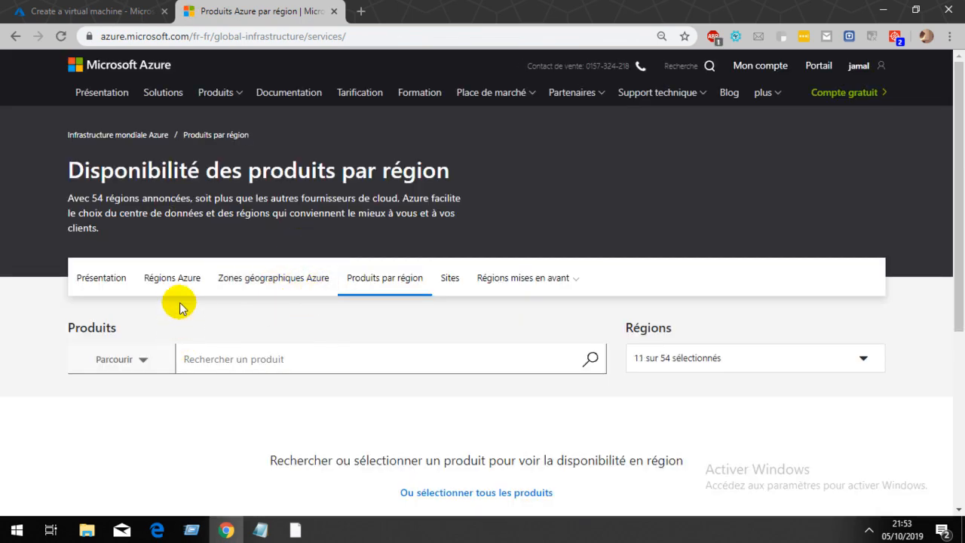
Show the availability by region for the Machines virtuelles product and go to its availability table
{"action": "left_click", "coordinate": [142, 372]}
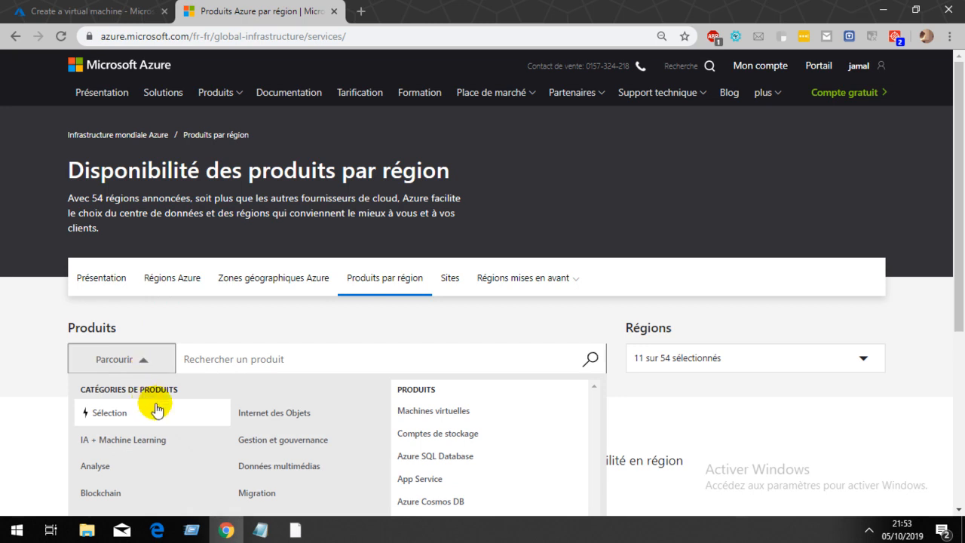
{"action": "left_click", "coordinate": [454, 413]}
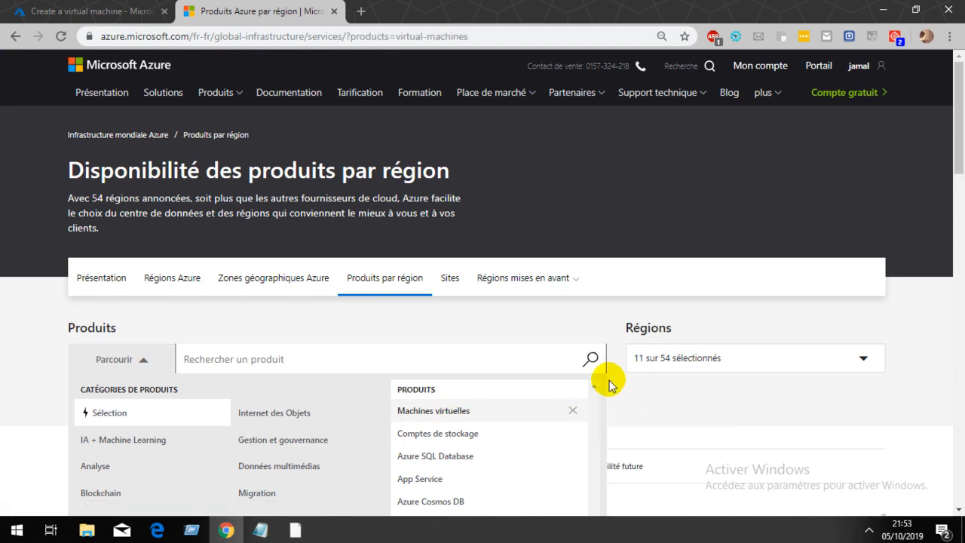
{"action": "left_click", "coordinate": [961, 192]}
{"action": "left_click_drag", "start_coordinate": [961, 192], "coordinate": [962, 175]}
{"action": "left_click", "coordinate": [914, 203]}
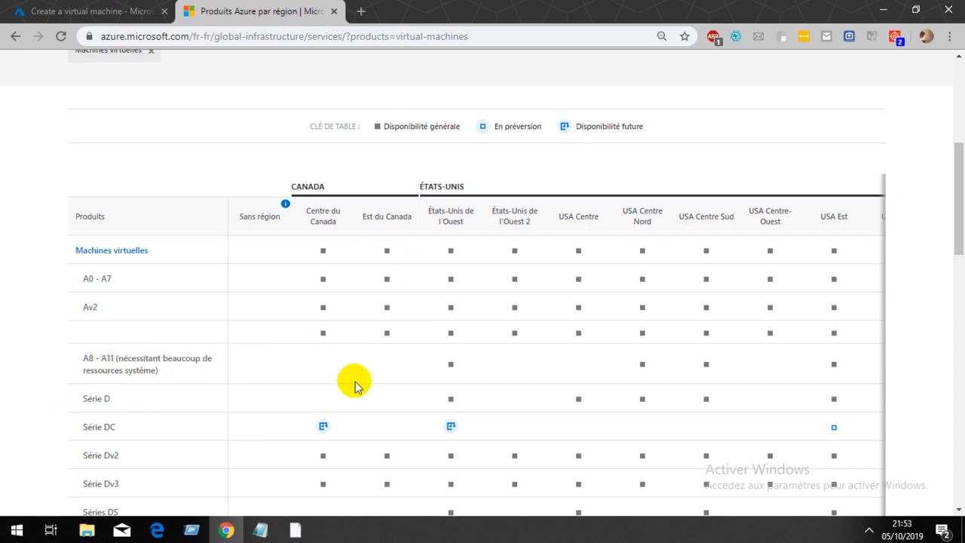
Examine which virtual machine series are offered in the Canada and United States regions, down to the NV-Series
{"action": "left_click", "coordinate": [303, 362]}
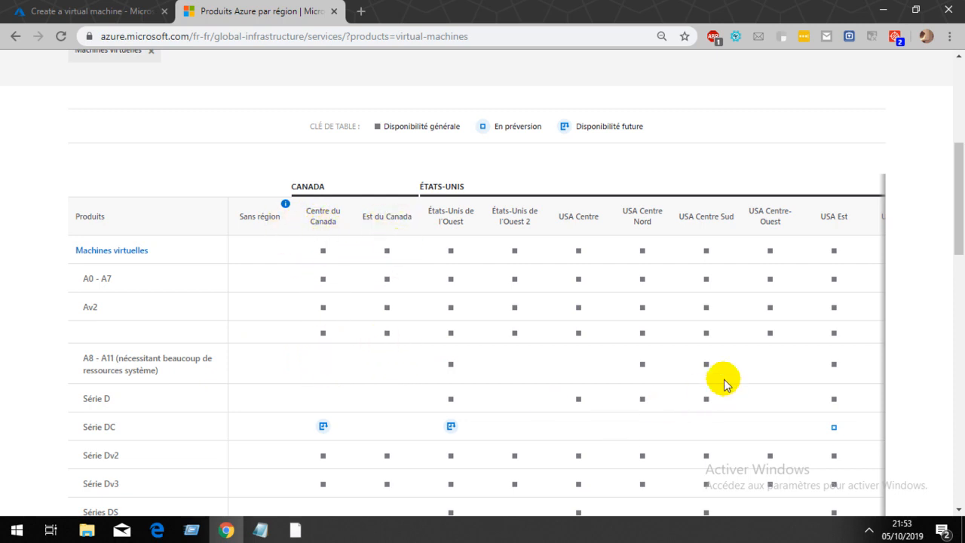
{"action": "left_click_drag", "start_coordinate": [861, 297], "coordinate": [863, 426]}
{"action": "left_click", "coordinate": [555, 389]}
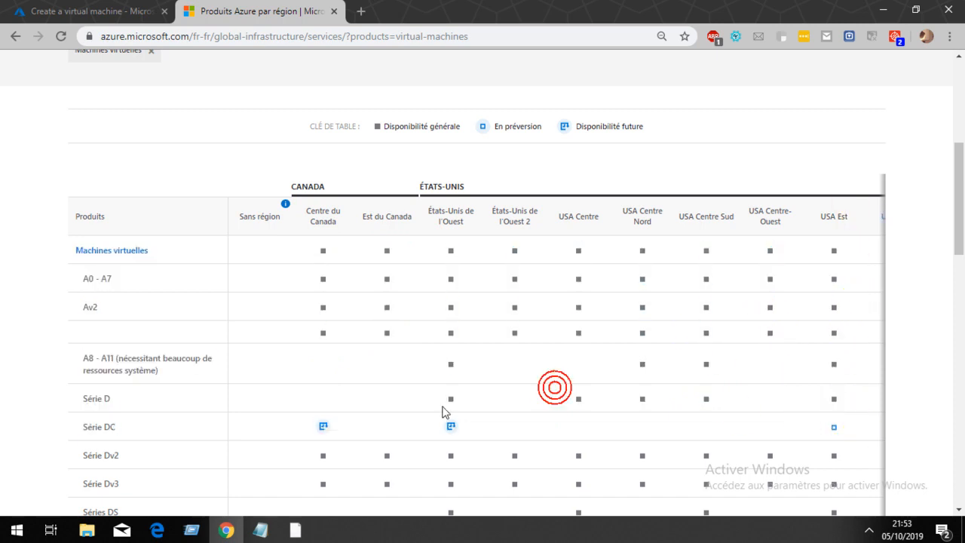
{"action": "left_click_drag", "start_coordinate": [957, 252], "coordinate": [958, 361]}
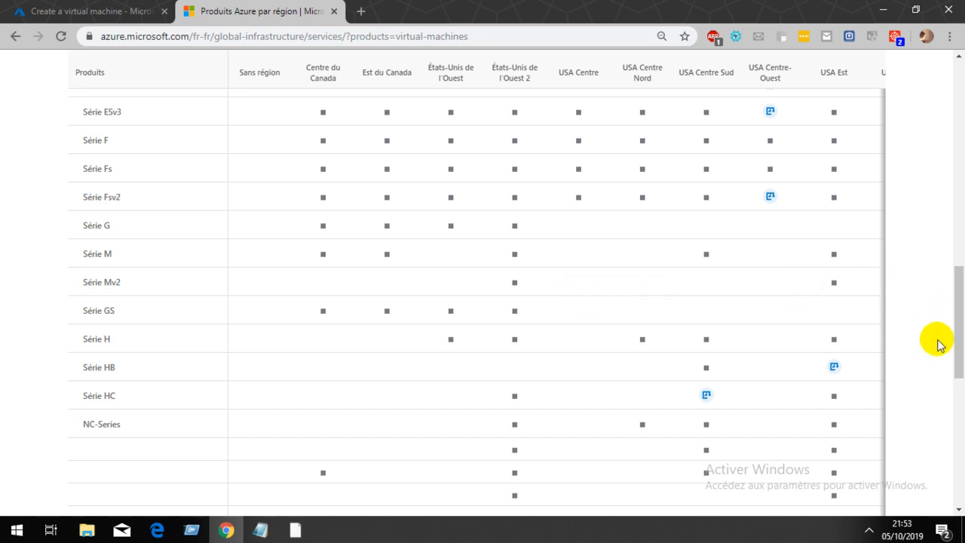
{"action": "left_click_drag", "start_coordinate": [955, 342], "coordinate": [962, 366]}
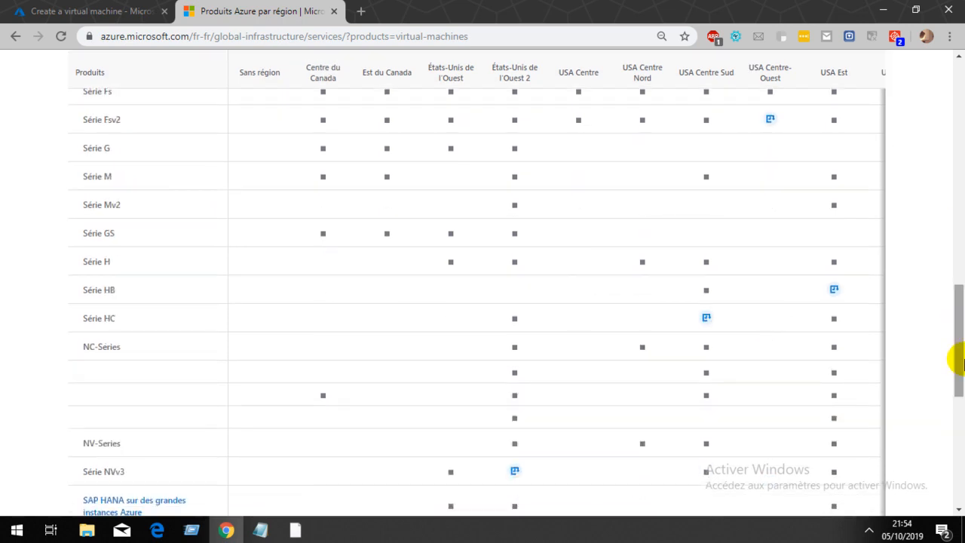
Copy the series name Série HB from the availability table and search the web for it in a new tab
{"action": "left_click_drag", "start_coordinate": [82, 295], "coordinate": [106, 294]}
{"action": "right_click", "coordinate": [106, 294]}
{"action": "left_click", "coordinate": [129, 298]}
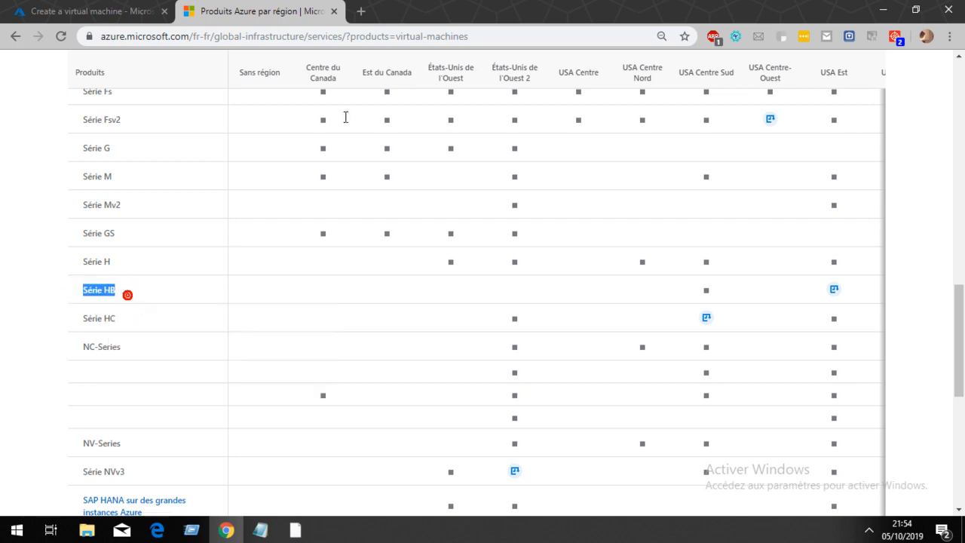
{"action": "left_click", "coordinate": [364, 11]}
{"action": "key", "text": "ctrl+v"}
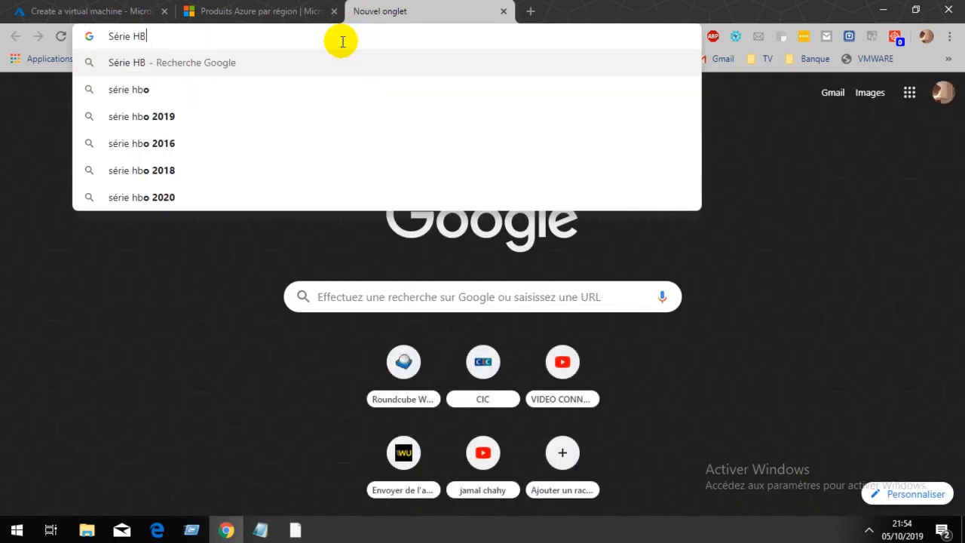
{"action": "key", "text": "Return"}
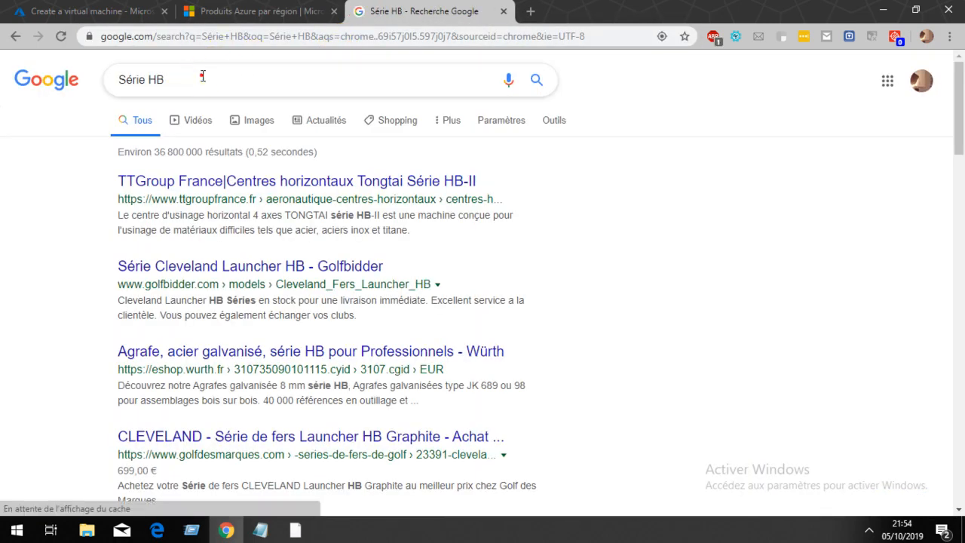
Refine the web search to "Série HB azure" and open Microsoft's Série Machines virtuelles page
{"action": "left_click", "coordinate": [202, 76]}
{"action": "type", "text": "azure"}
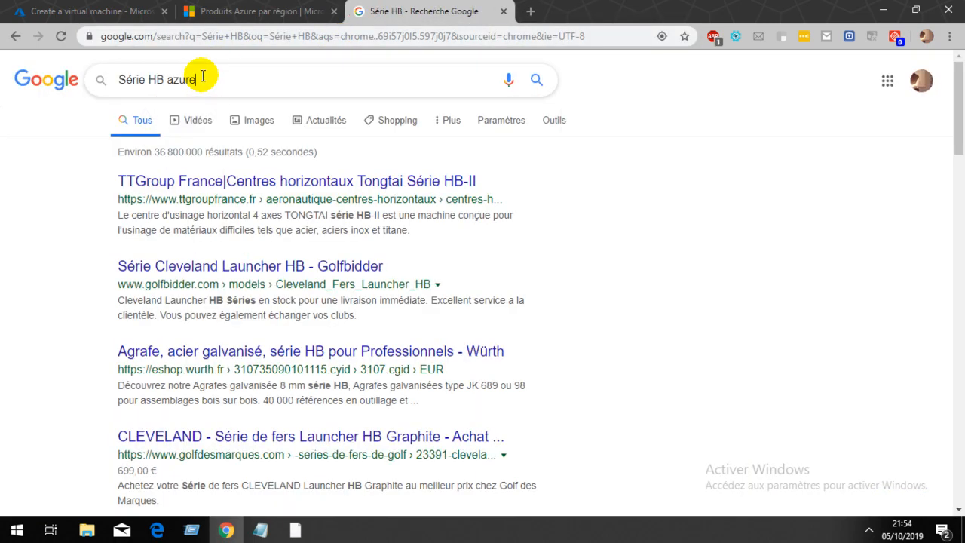
{"action": "key", "text": "Return"}
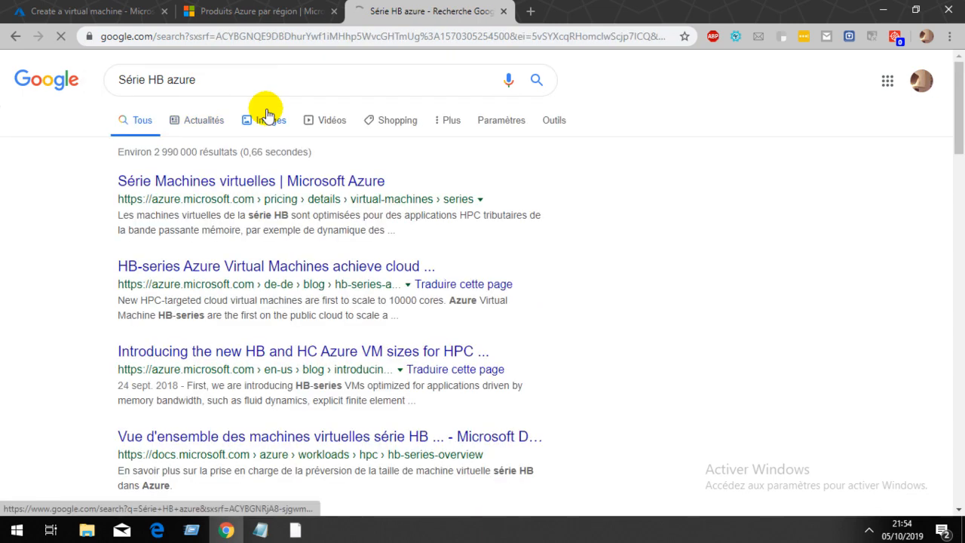
{"action": "left_click", "coordinate": [213, 183]}
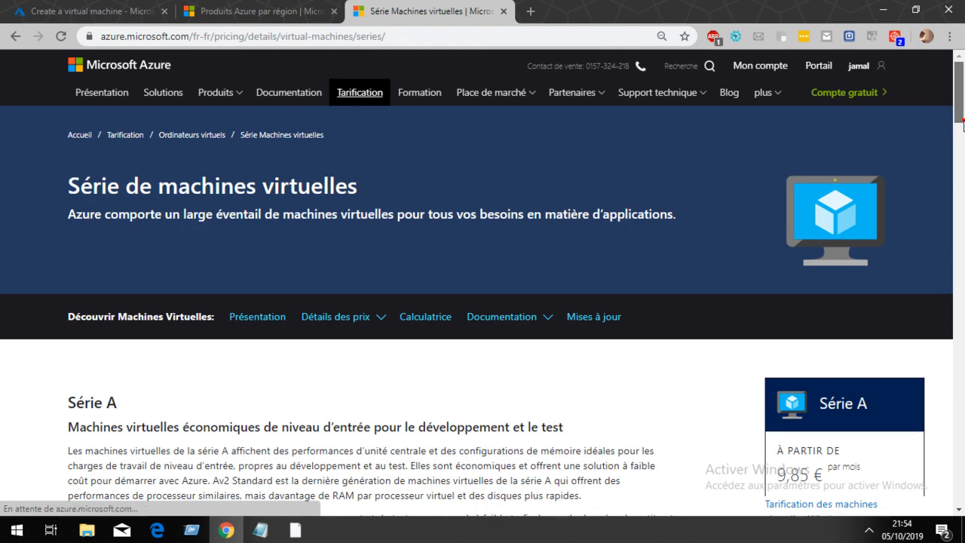
Find the text "hb" on the virtual machine series page and go through its mentions
{"action": "left_click_drag", "start_coordinate": [959, 113], "coordinate": [959, 181]}
{"action": "key", "text": "ctrl+f"}
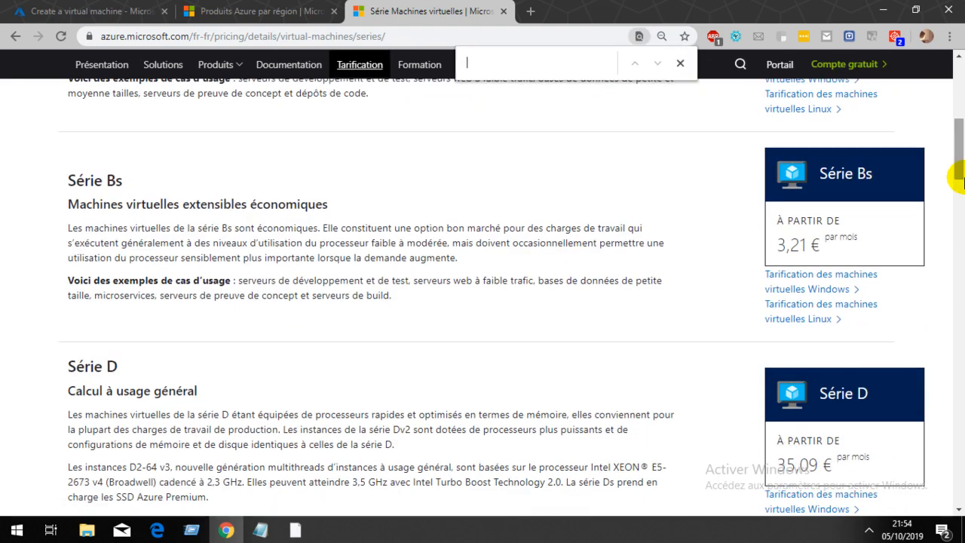
{"action": "type", "text": "h"}
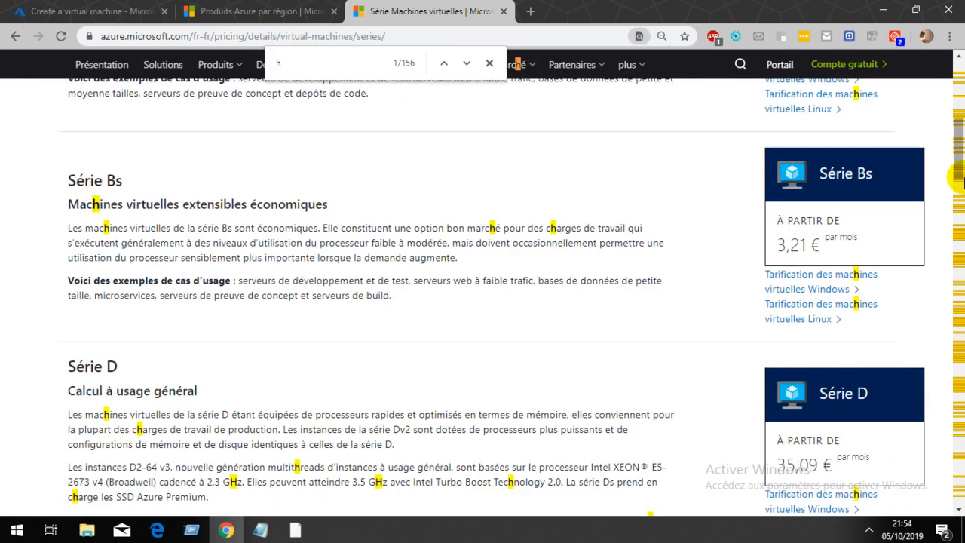
{"action": "type", "text": "b"}
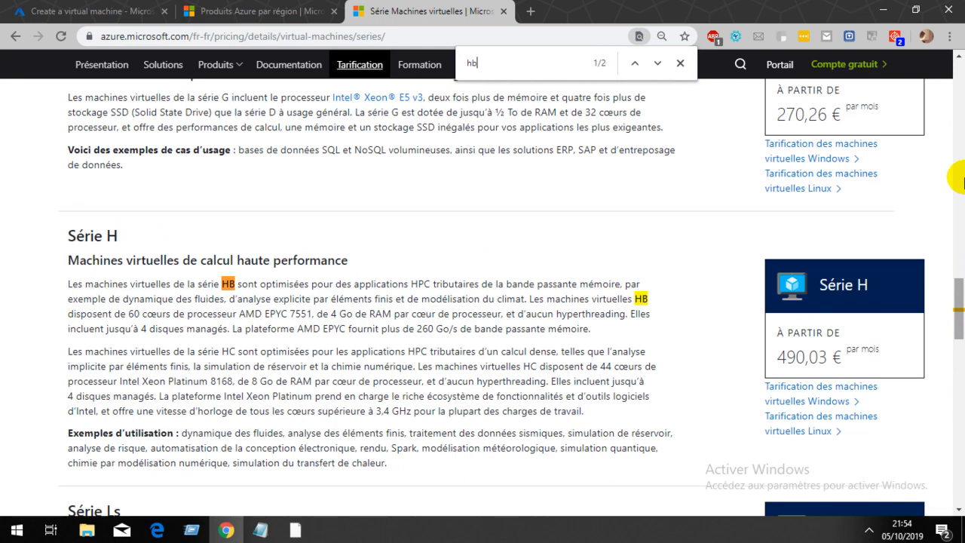
{"action": "key", "text": "Return"}
{"action": "key", "text": "Return"}
{"action": "key", "text": "Return"}
{"action": "key", "text": "Return"}
{"action": "key", "text": "Return"}
{"action": "key", "text": "Return"}
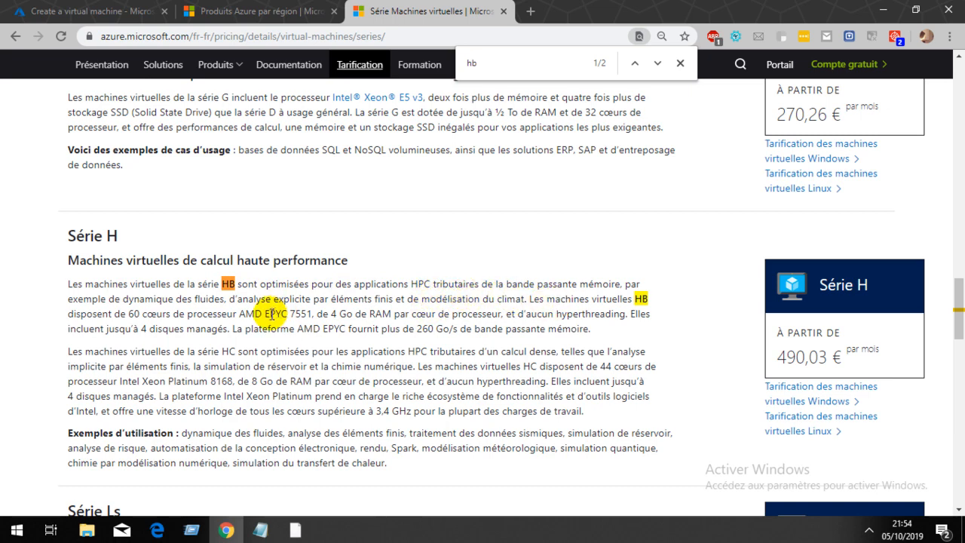
Read the HB series description, highlighting its RAM per processor core and hyperthreading details
{"action": "left_click_drag", "start_coordinate": [322, 314], "coordinate": [369, 317]}
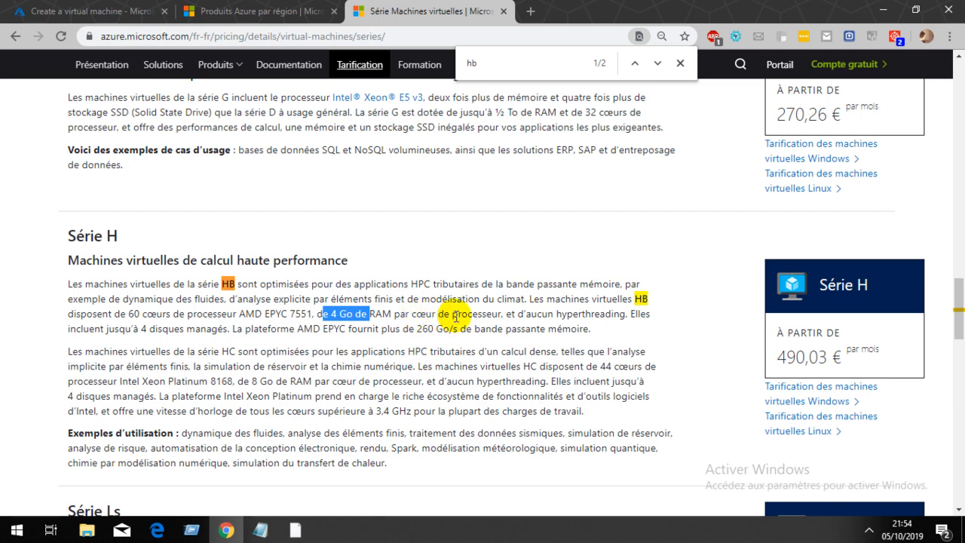
{"action": "left_click_drag", "start_coordinate": [459, 315], "coordinate": [567, 321]}
{"action": "left_click", "coordinate": [567, 322]}
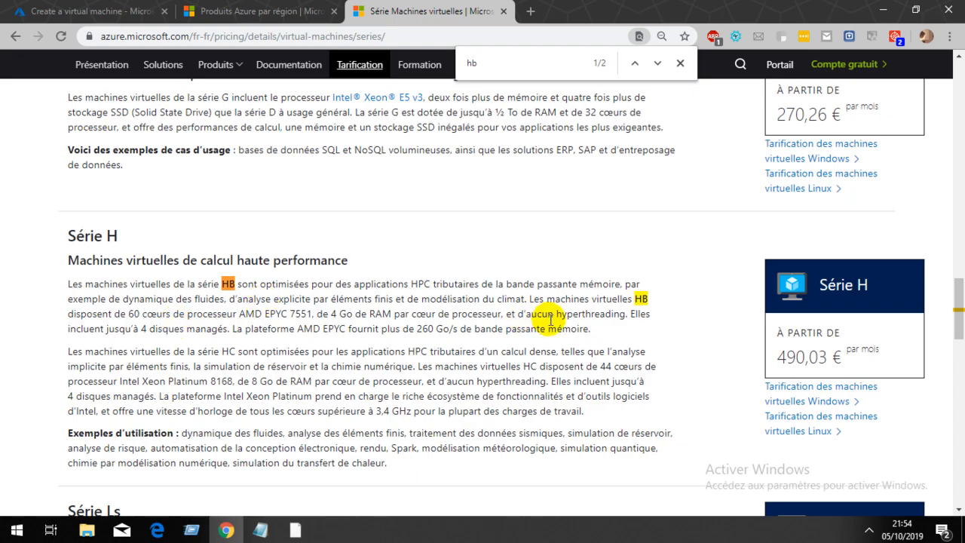
Return to the products by region page and review the virtual machine availability table and its legend
{"action": "left_click_drag", "start_coordinate": [962, 303], "coordinate": [959, 273]}
{"action": "left_click", "coordinate": [264, 11]}
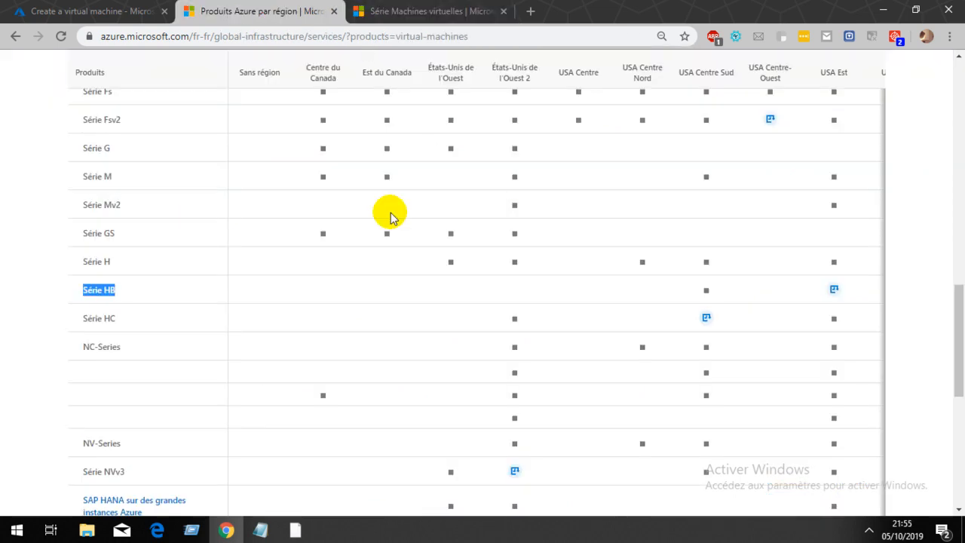
{"action": "left_click", "coordinate": [242, 294]}
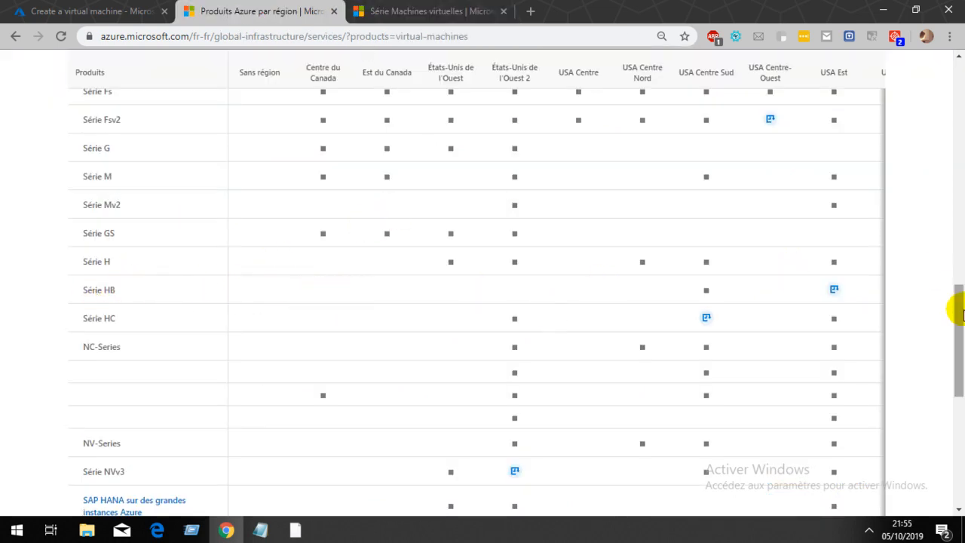
{"action": "left_click_drag", "start_coordinate": [960, 309], "coordinate": [964, 67]}
{"action": "scroll", "coordinate": [962, 68], "scroll_direction": "down", "scroll_amount": 2}
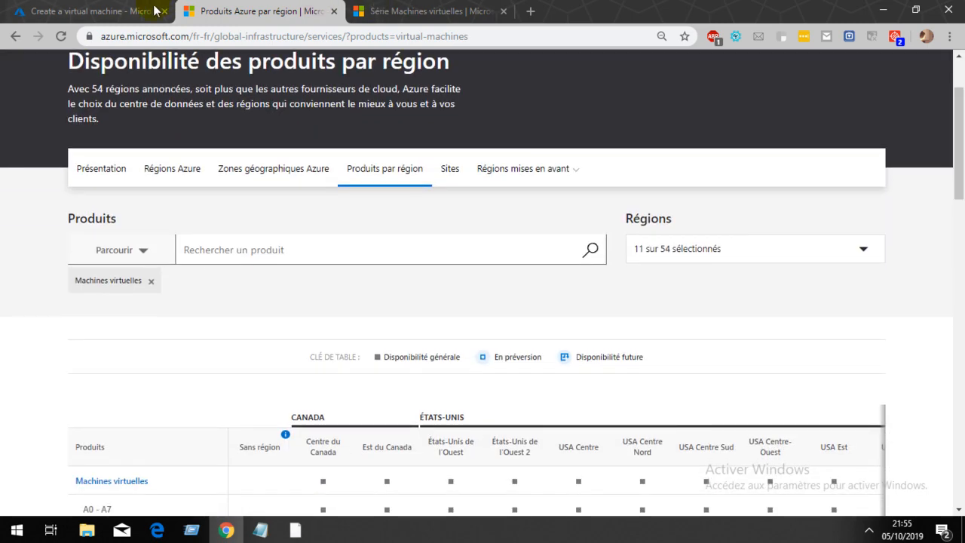
Return to the virtual machine creation form and set the region to (Europe) France Central
{"action": "left_click", "coordinate": [98, 11]}
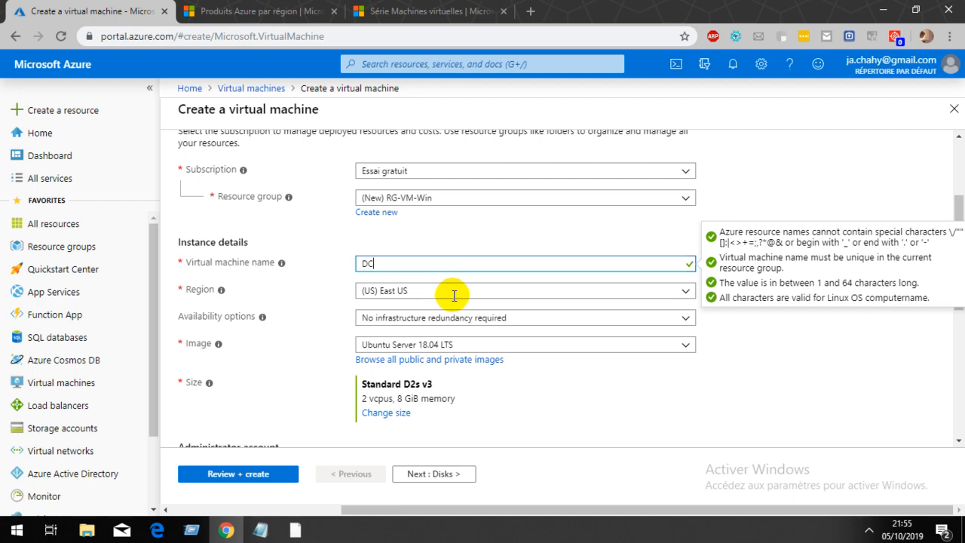
{"action": "left_click", "coordinate": [685, 293]}
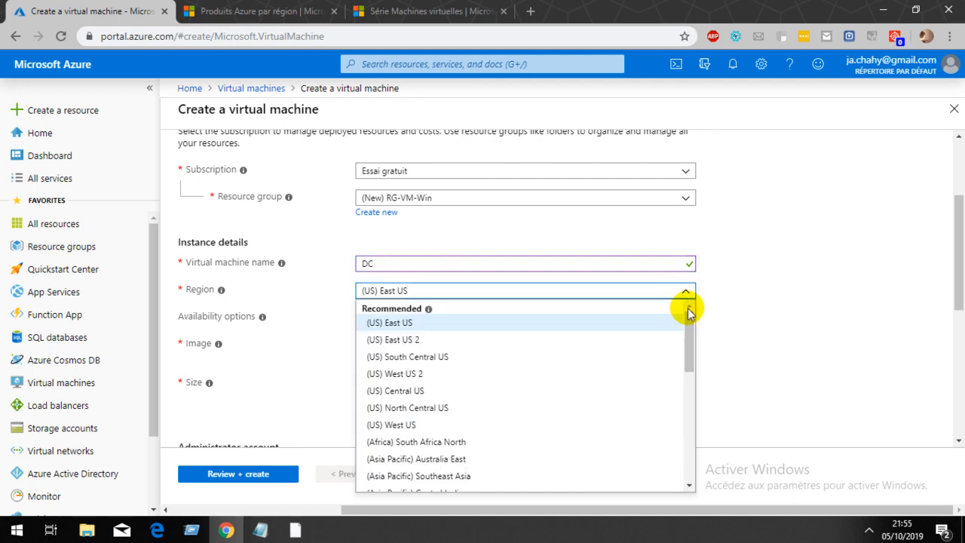
{"action": "left_click_drag", "start_coordinate": [689, 331], "coordinate": [681, 456]}
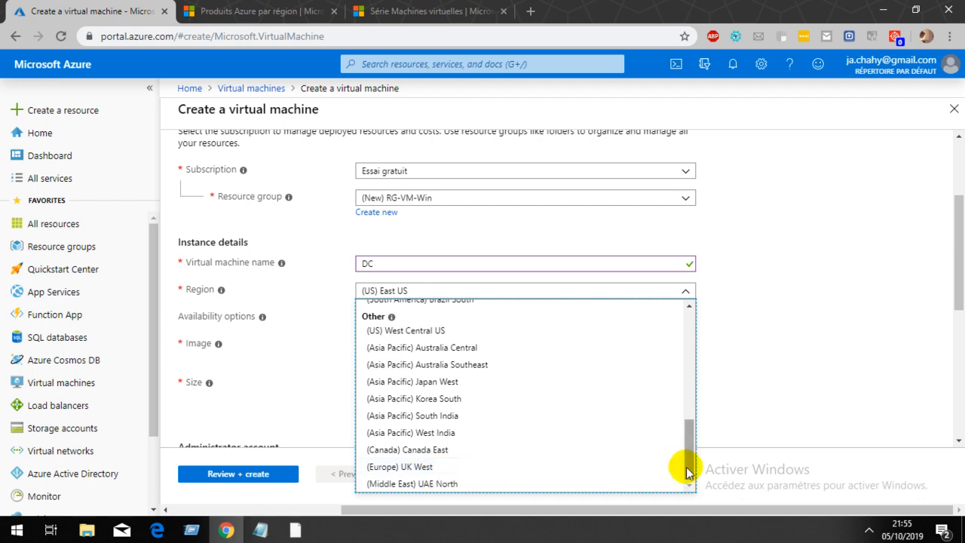
{"action": "scroll", "coordinate": [685, 452], "scroll_direction": "up", "scroll_amount": 2}
{"action": "left_click_drag", "start_coordinate": [690, 455], "coordinate": [692, 424]}
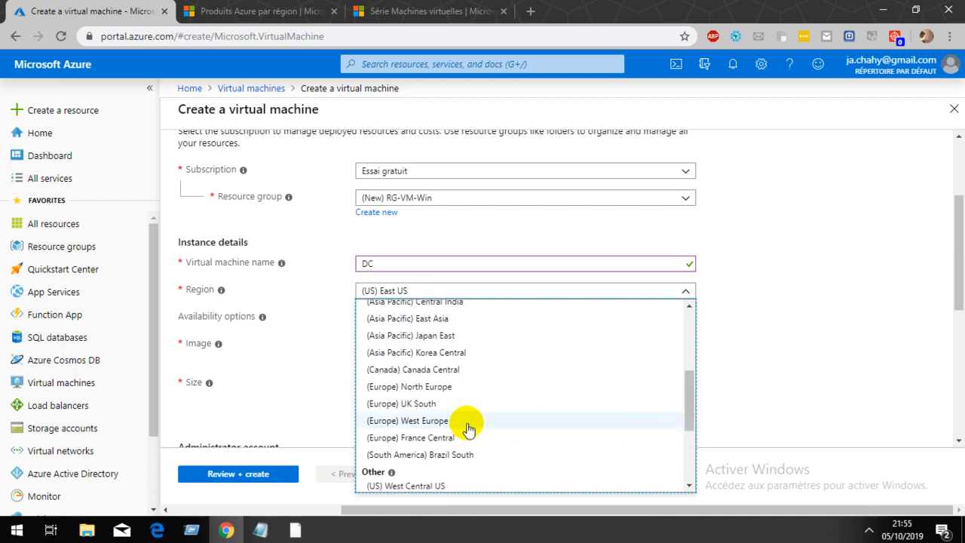
{"action": "left_click", "coordinate": [420, 437]}
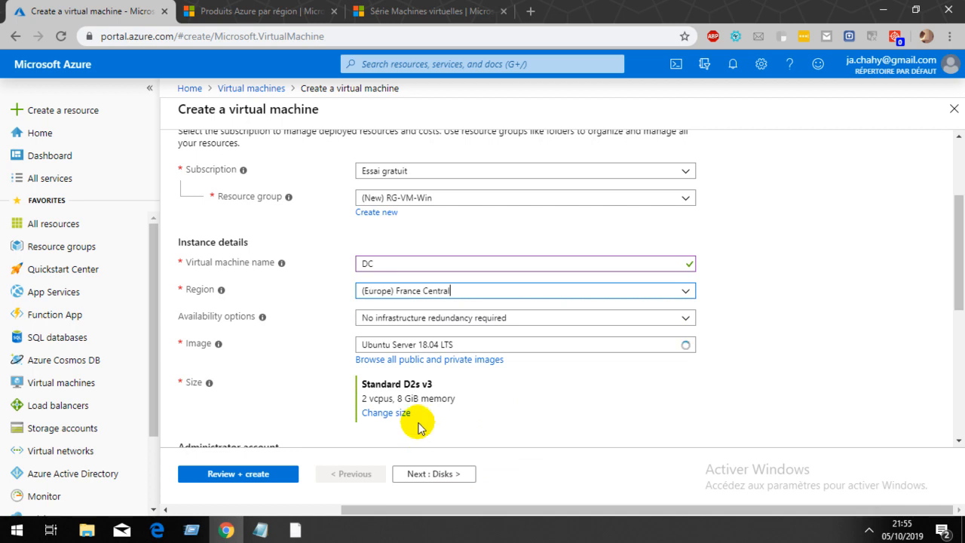
Review the availability options and set the virtual machine image to Windows Server 2019 Datacenter
{"action": "left_click", "coordinate": [416, 321]}
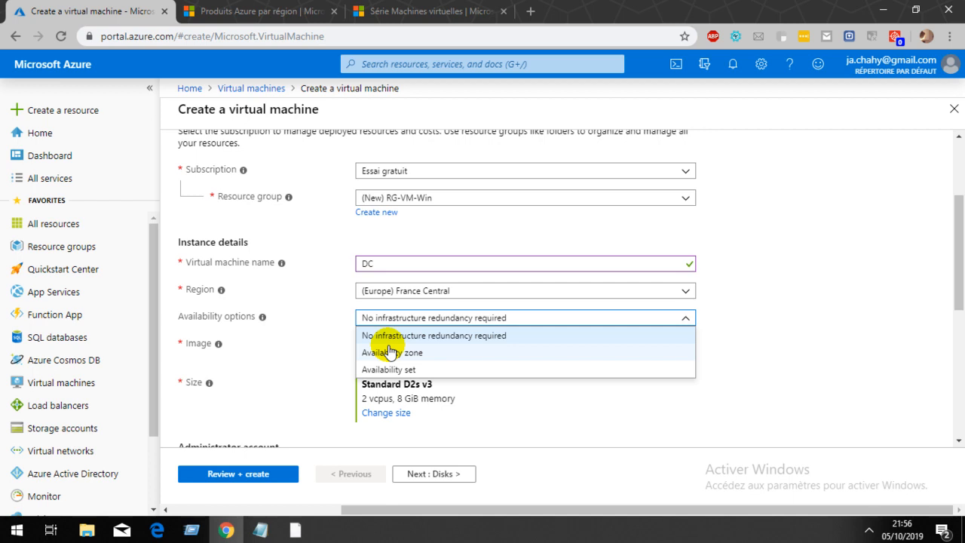
{"action": "left_click", "coordinate": [329, 328]}
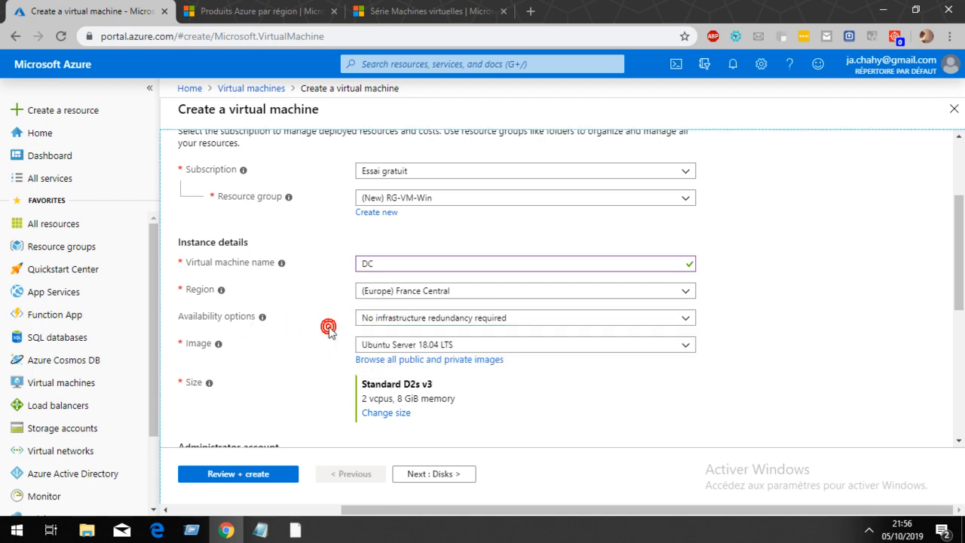
{"action": "left_click", "coordinate": [403, 348]}
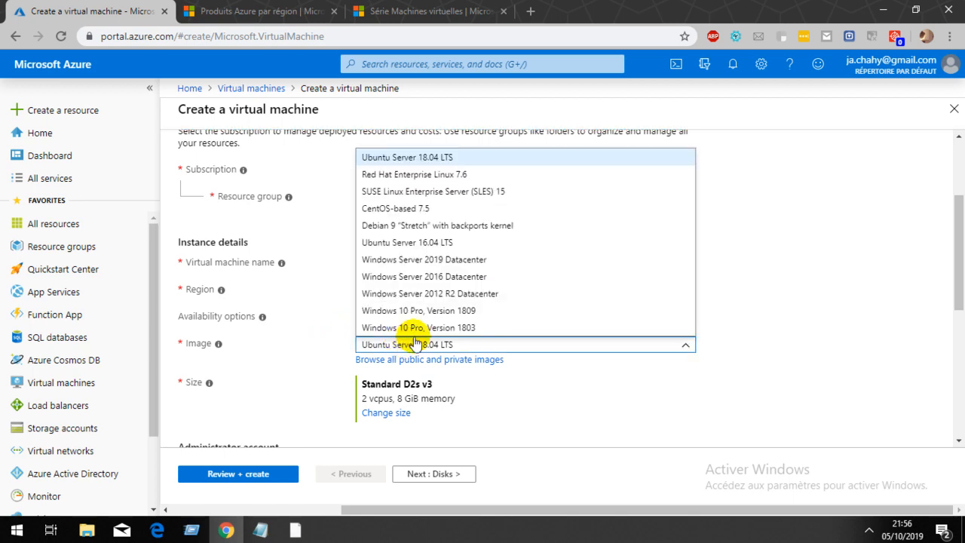
{"action": "left_click", "coordinate": [431, 259]}
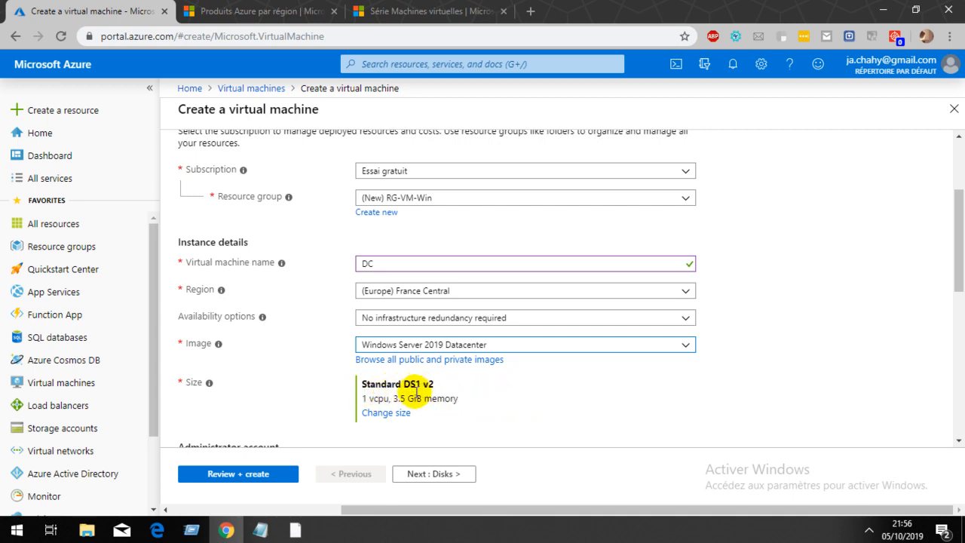
Compare the available virtual machine sizes and change the machine's size to B2s
{"action": "left_click", "coordinate": [388, 413]}
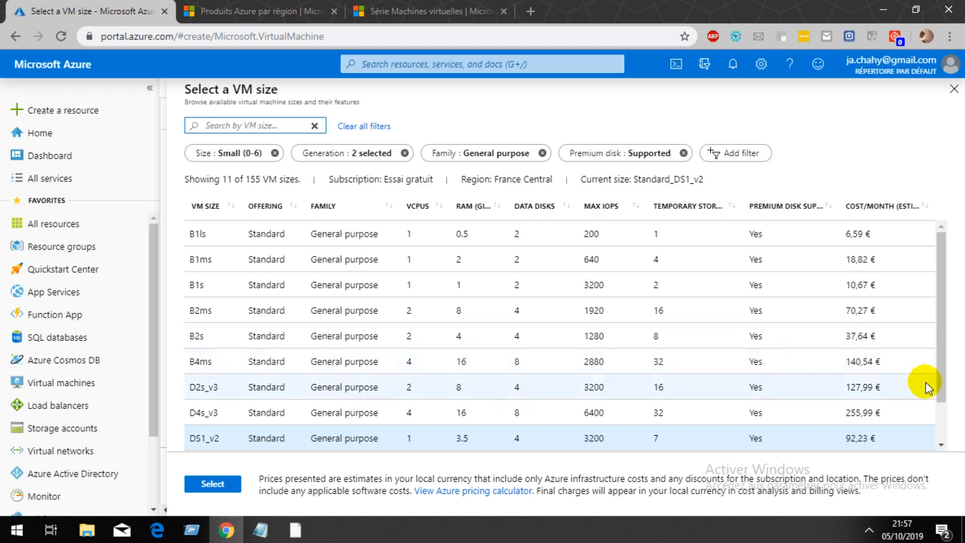
{"action": "scroll", "coordinate": [941, 398], "scroll_direction": "down", "scroll_amount": 2}
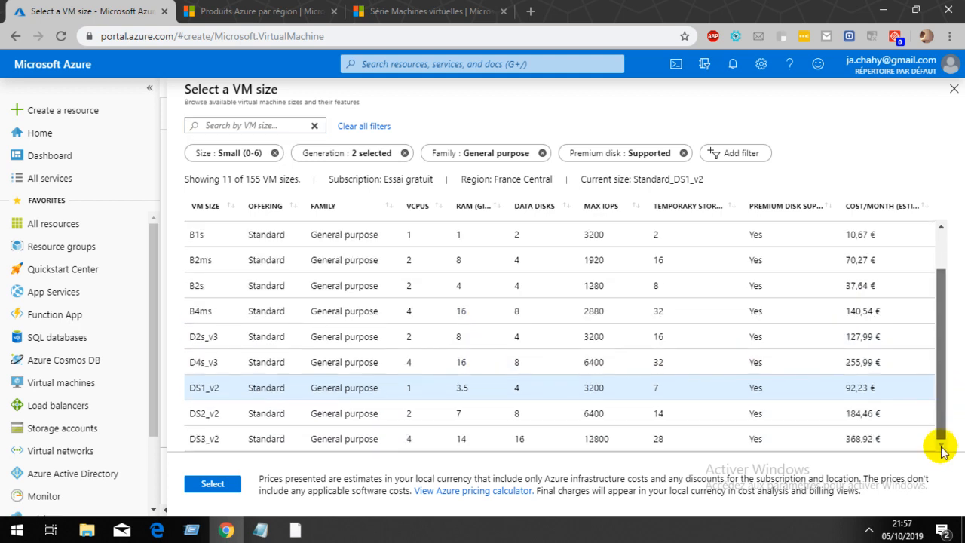
{"action": "scroll", "coordinate": [941, 373], "scroll_direction": "up", "scroll_amount": 2}
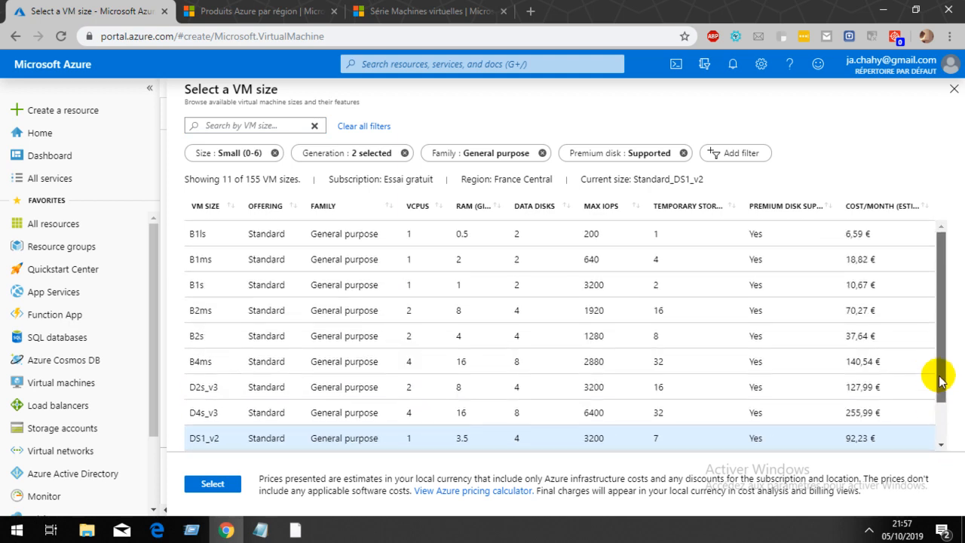
{"action": "scroll", "coordinate": [941, 385], "scroll_direction": "down", "scroll_amount": 2}
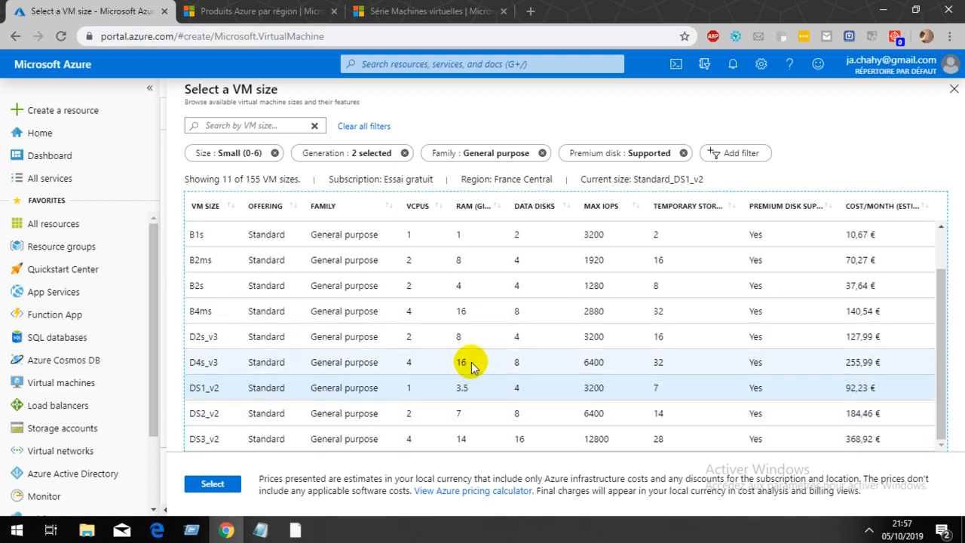
{"action": "left_click", "coordinate": [459, 260]}
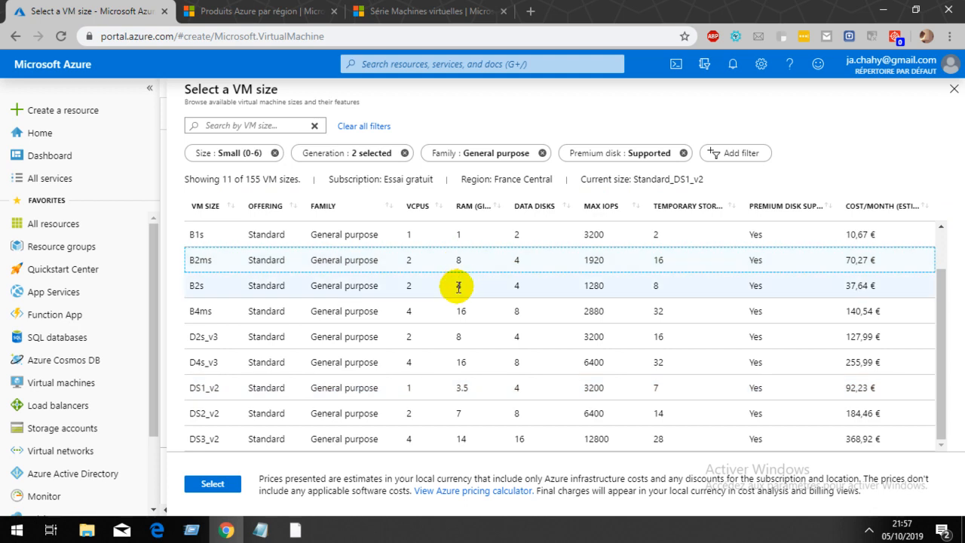
{"action": "left_click", "coordinate": [456, 286]}
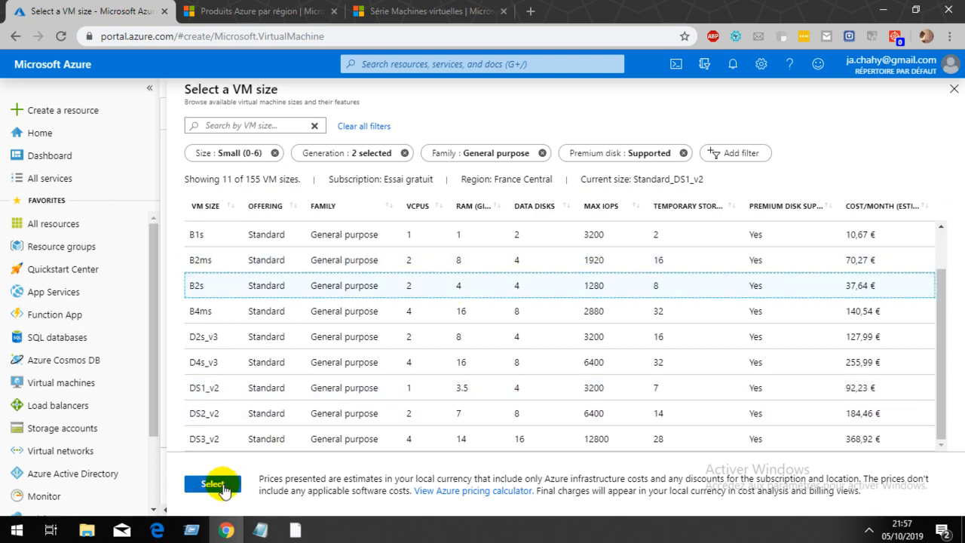
{"action": "left_click", "coordinate": [224, 489]}
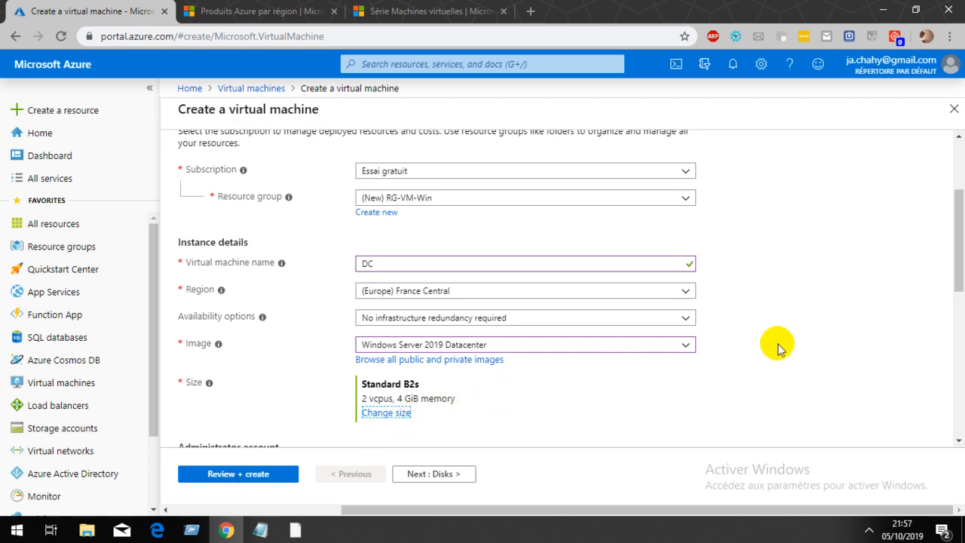
Fill in the administrator account's username, then enter and confirm its password
{"action": "left_click_drag", "start_coordinate": [959, 255], "coordinate": [956, 319]}
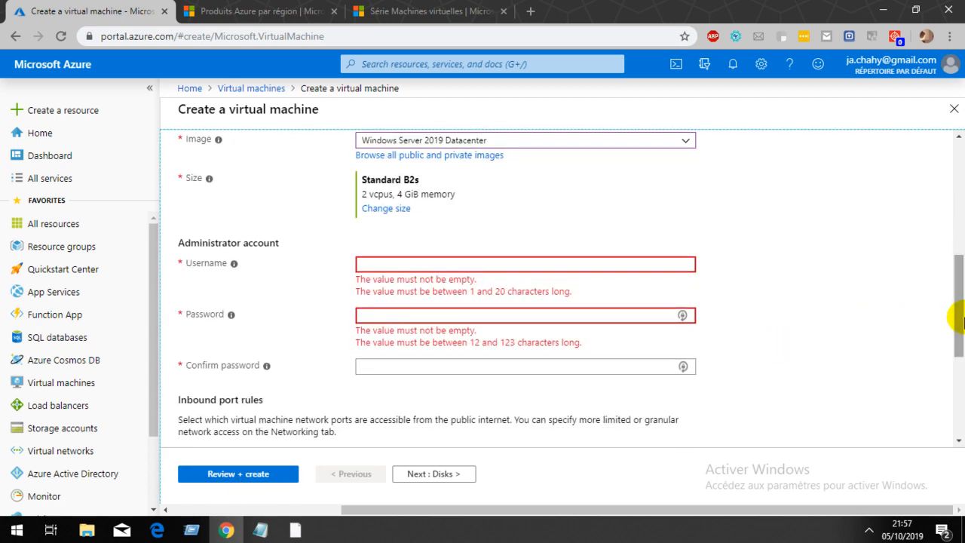
{"action": "left_click", "coordinate": [424, 262]}
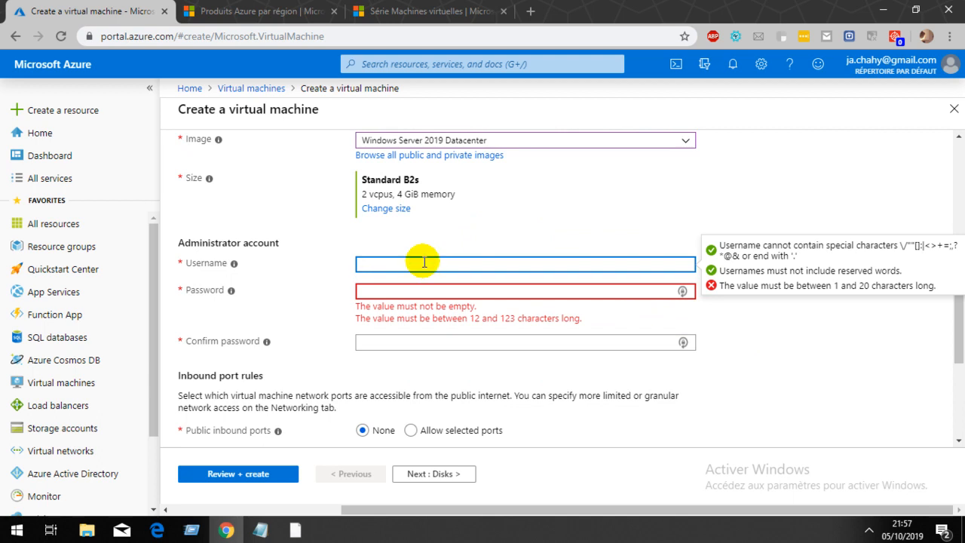
{"action": "type", "text": "jamal"}
{"action": "key", "text": "Tab"}
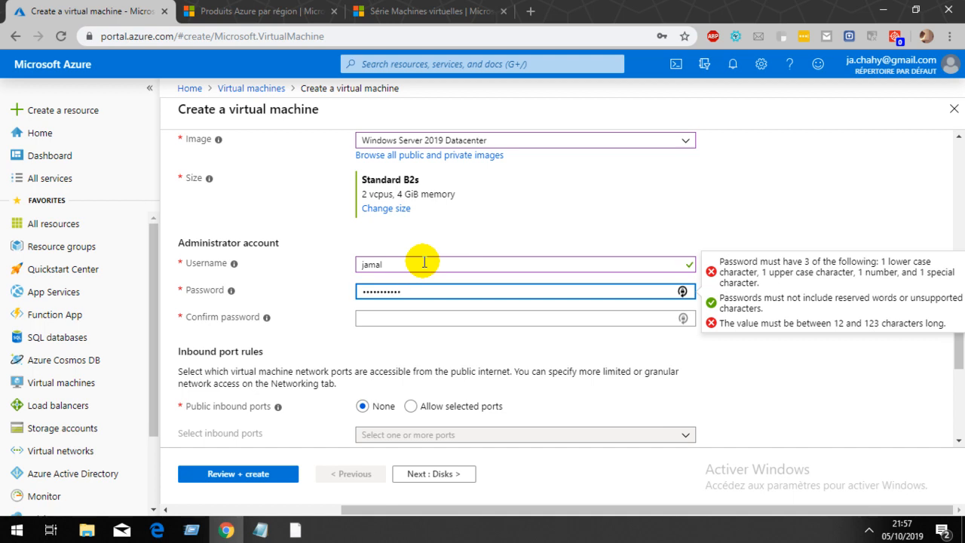
{"action": "key", "text": "Tab"}
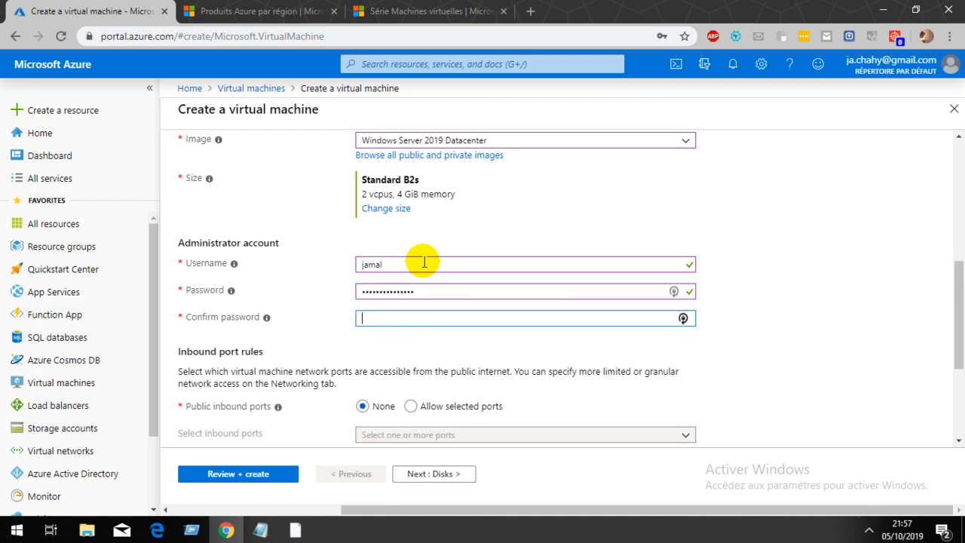
{"action": "type", "text": "••••••"}
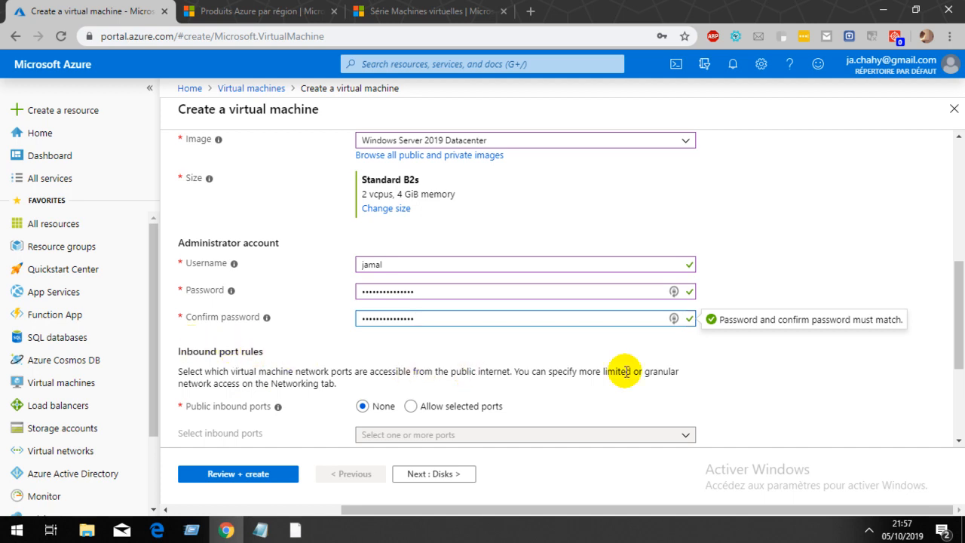
Allow selected public inbound ports and choose RDP (3389) as the inbound port
{"action": "left_click_drag", "start_coordinate": [959, 309], "coordinate": [961, 368]}
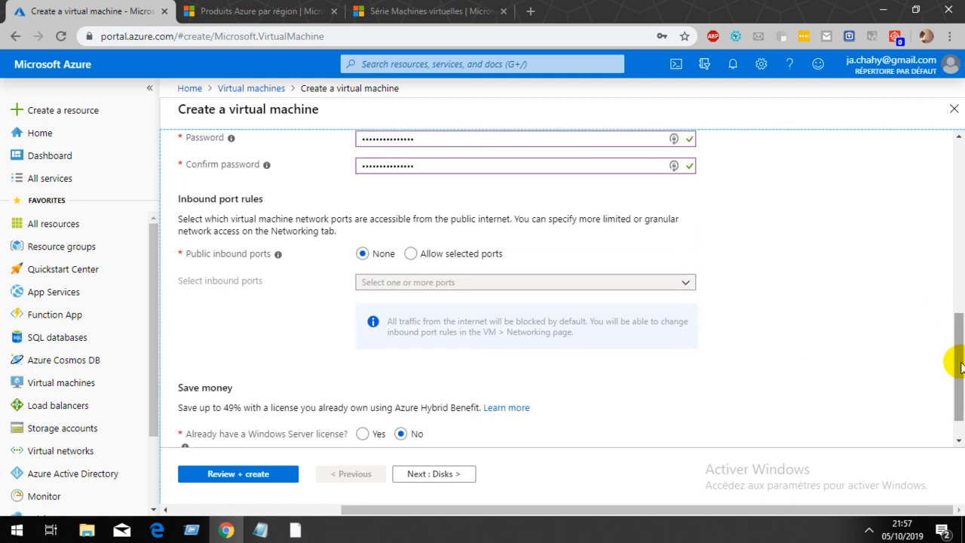
{"action": "left_click", "coordinate": [411, 255]}
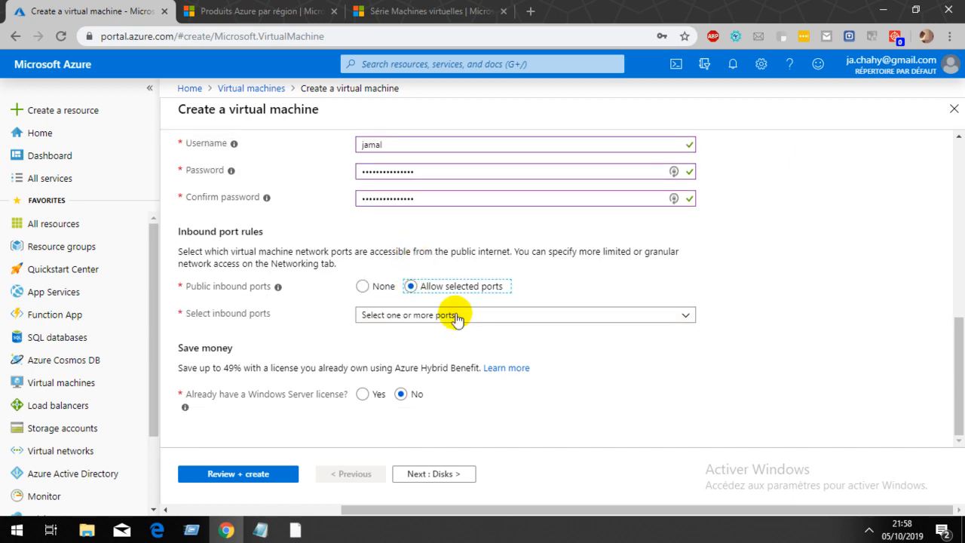
{"action": "left_click", "coordinate": [454, 316]}
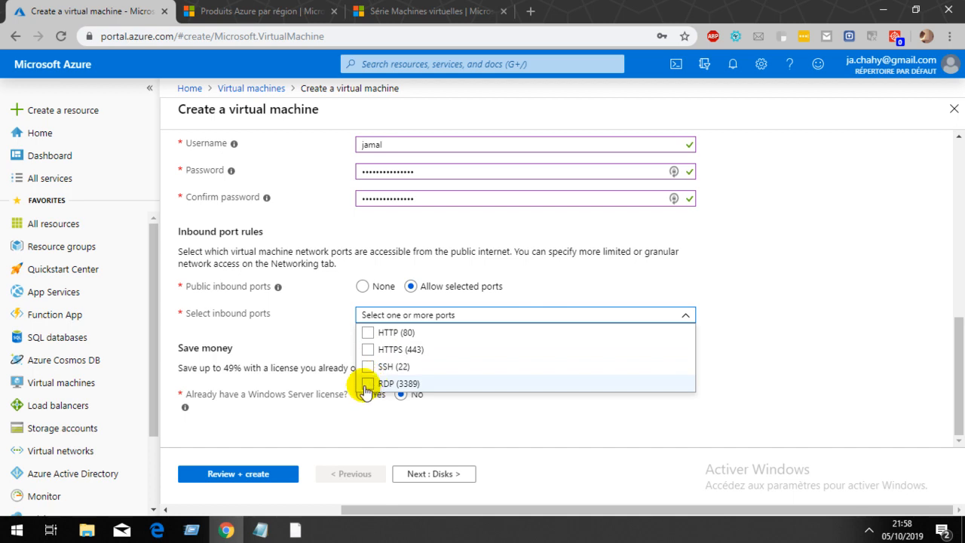
{"action": "left_click", "coordinate": [368, 384]}
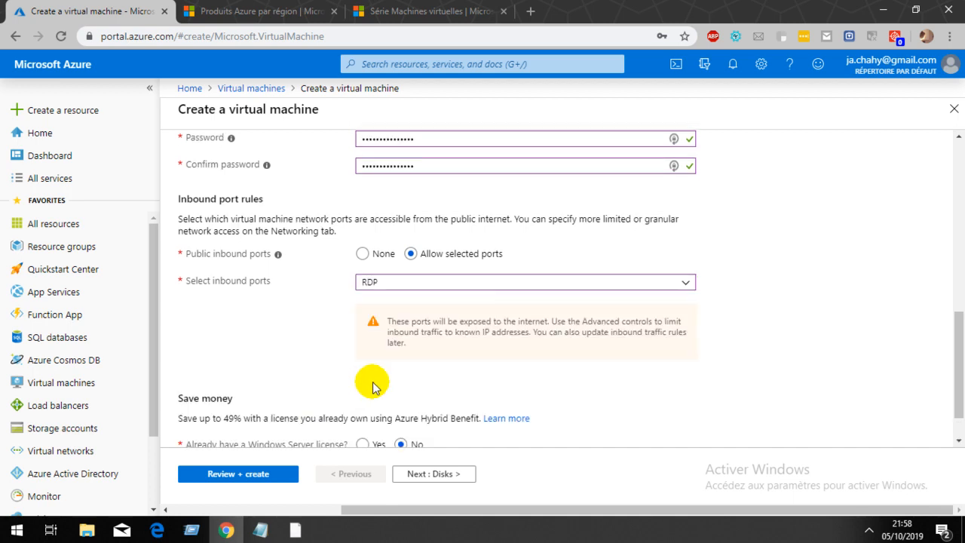
{"action": "left_click_drag", "start_coordinate": [959, 328], "coordinate": [959, 382]}
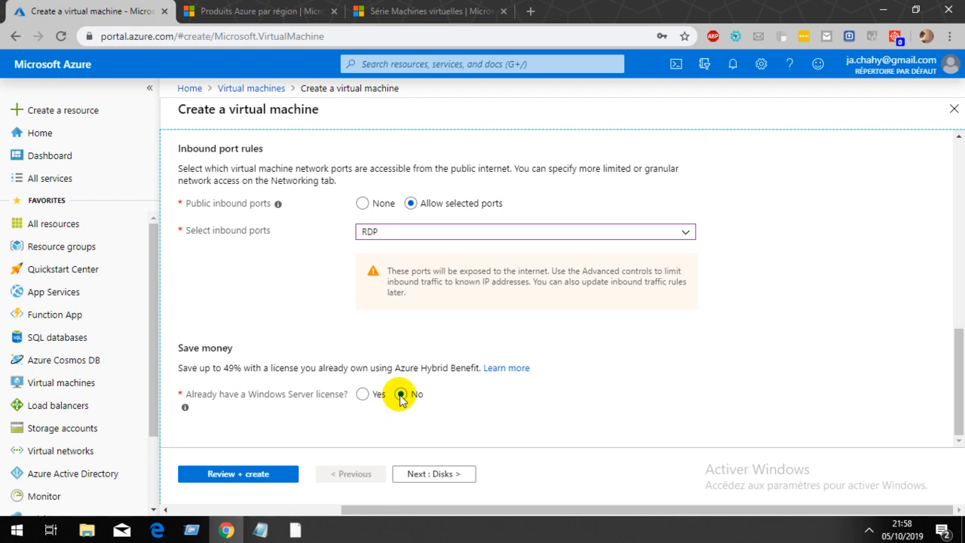
Proceed to the disk settings, dismissing the browser's password-saving prompt, and choose Premium SSD as the OS disk type
{"action": "left_click", "coordinate": [439, 477]}
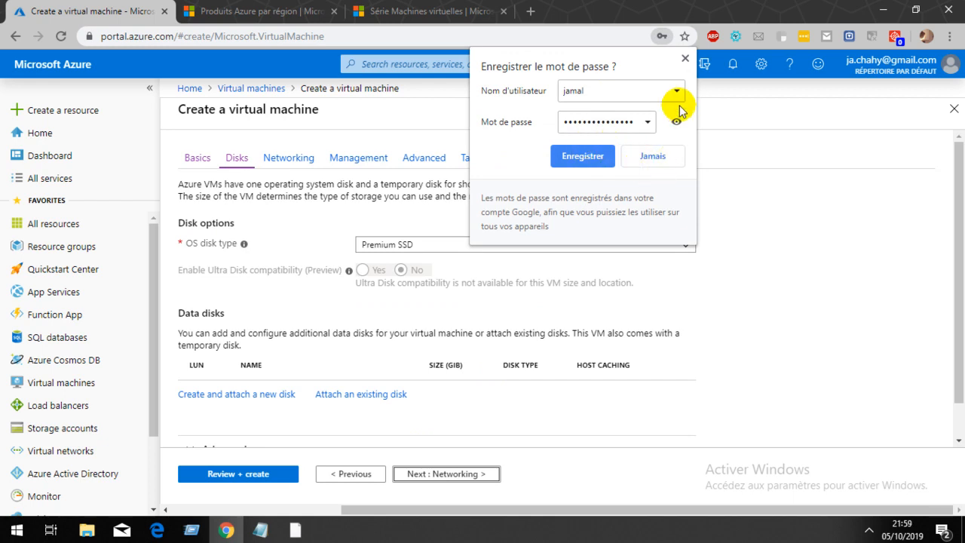
{"action": "left_click", "coordinate": [685, 58]}
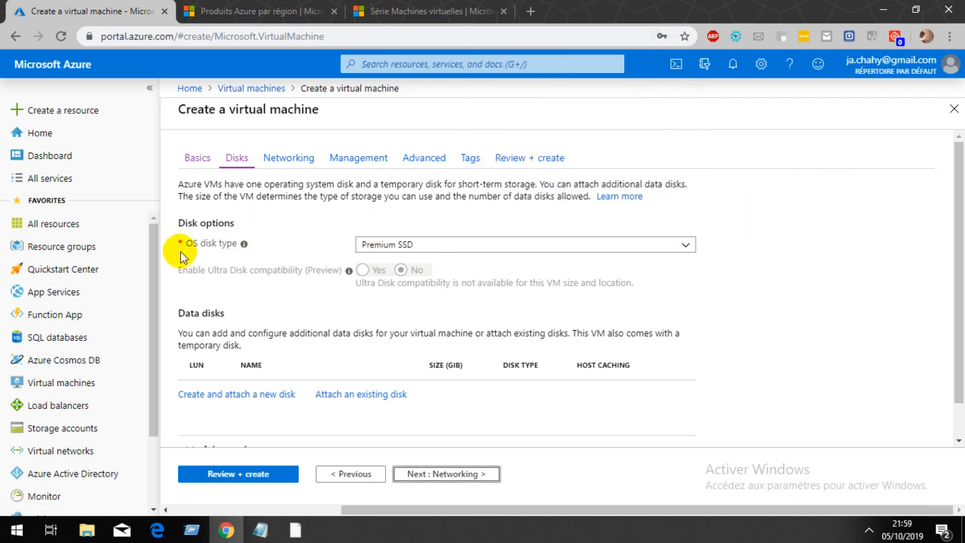
{"action": "left_click", "coordinate": [441, 248]}
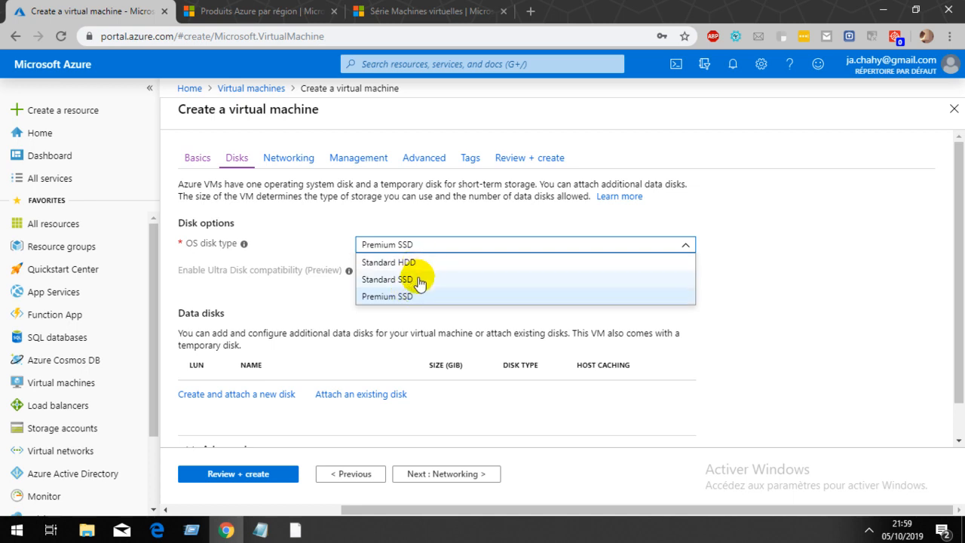
{"action": "left_click", "coordinate": [388, 298]}
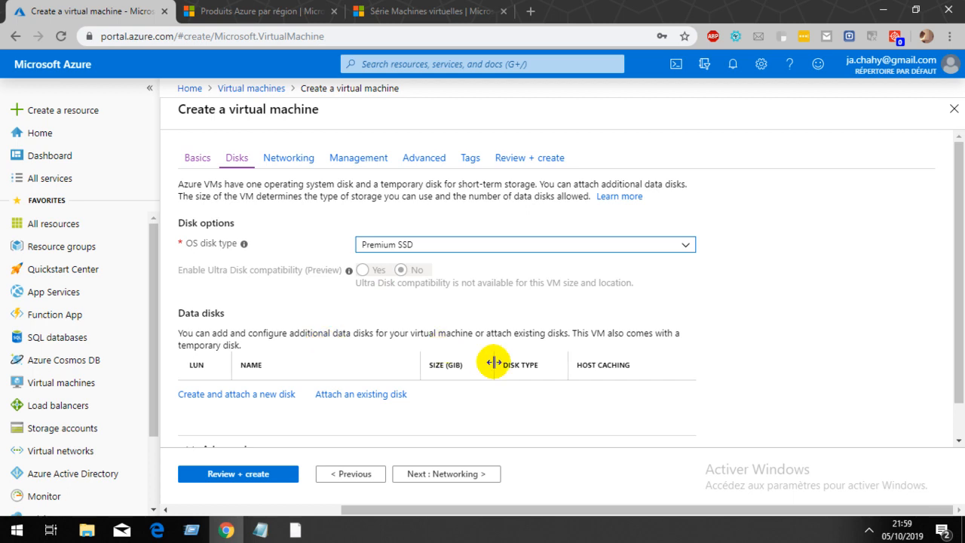
Check the advanced disk options, including the use of managed disks
{"action": "left_click_drag", "start_coordinate": [960, 249], "coordinate": [955, 334]}
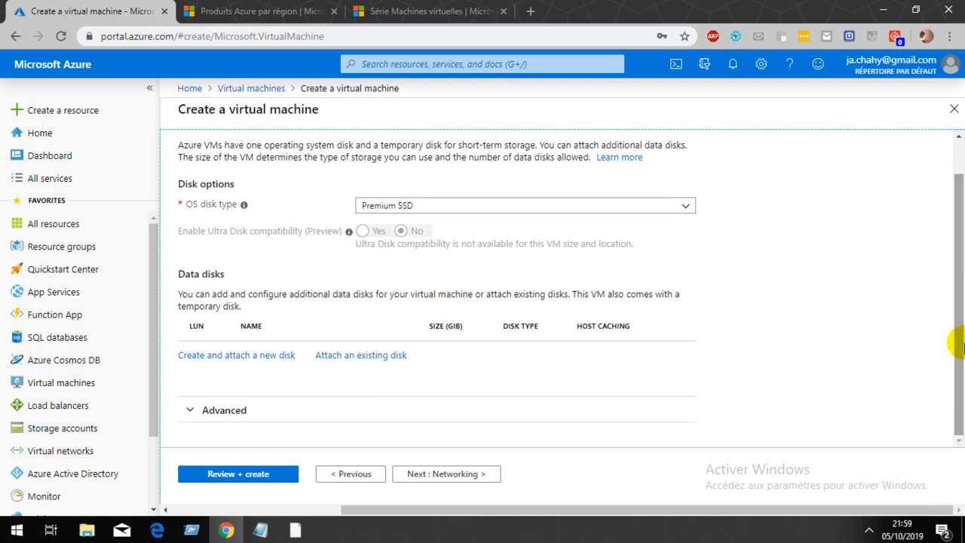
{"action": "left_click", "coordinate": [185, 409]}
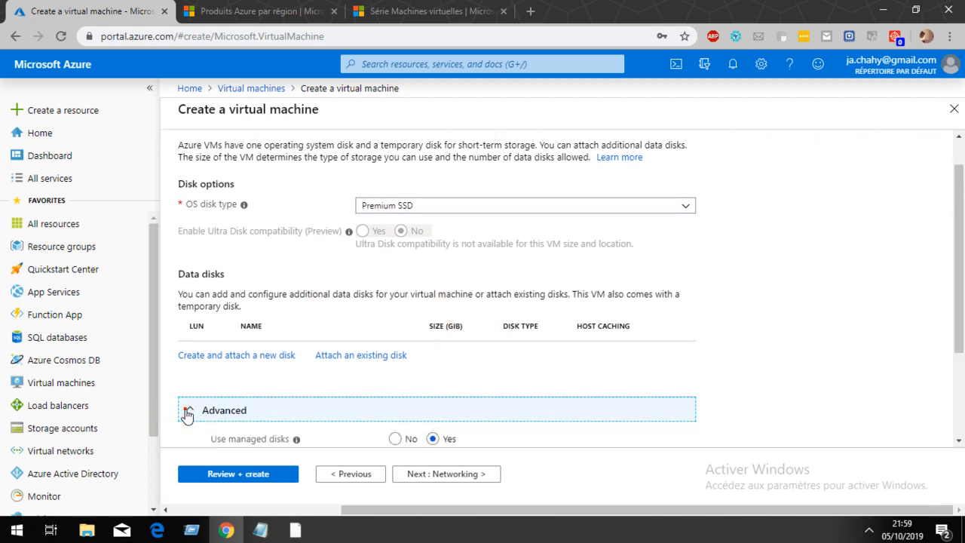
{"action": "left_click", "coordinate": [186, 410]}
Continue through the networking and management settings, reviewing their default options from the network interface to backup
{"action": "left_click", "coordinate": [441, 479]}
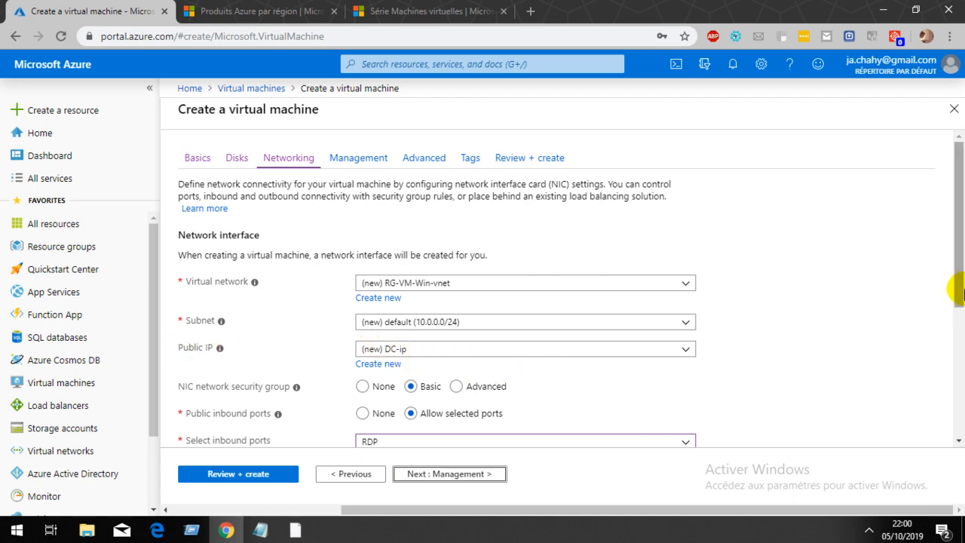
{"action": "left_click_drag", "start_coordinate": [956, 291], "coordinate": [956, 355]}
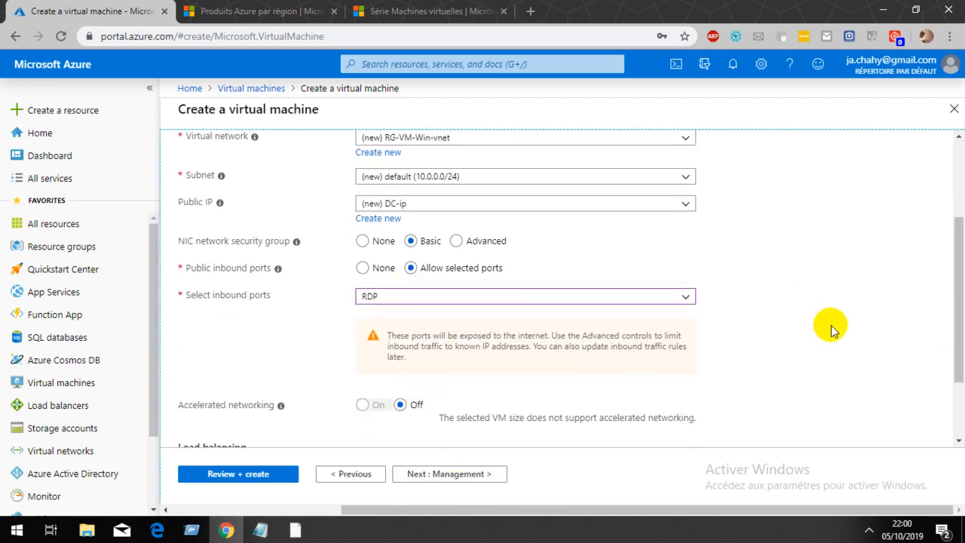
{"action": "left_click_drag", "start_coordinate": [958, 310], "coordinate": [963, 388]}
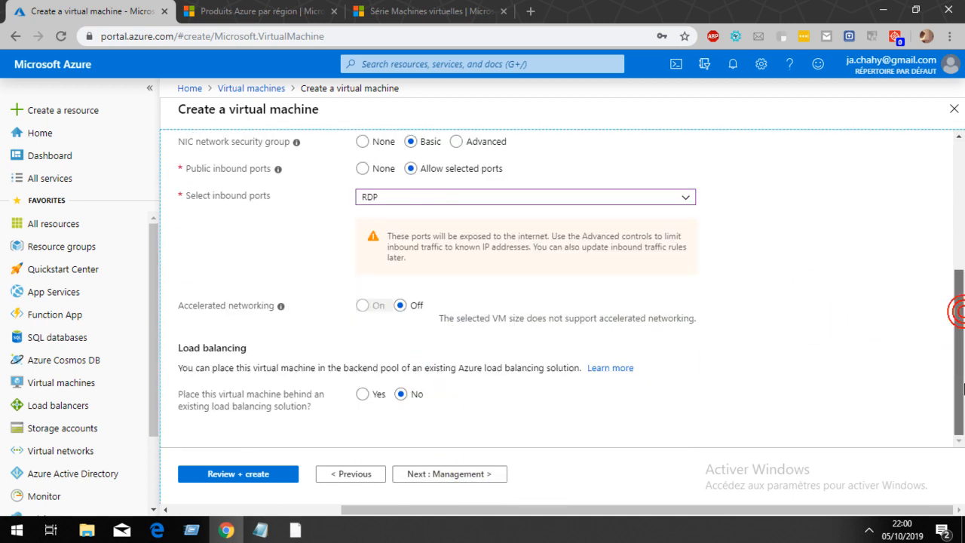
{"action": "left_click", "coordinate": [459, 479]}
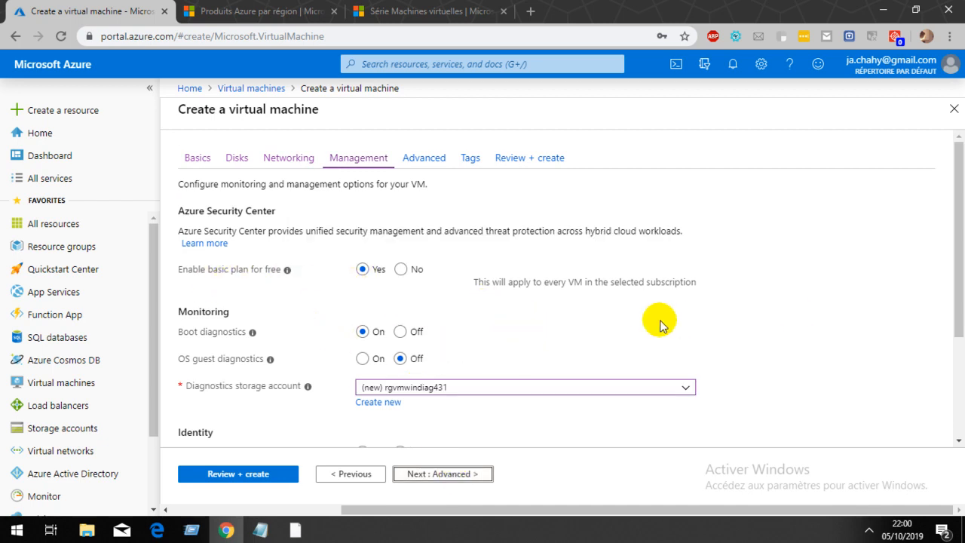
{"action": "scroll", "coordinate": [959, 331], "scroll_direction": "down", "scroll_amount": 2}
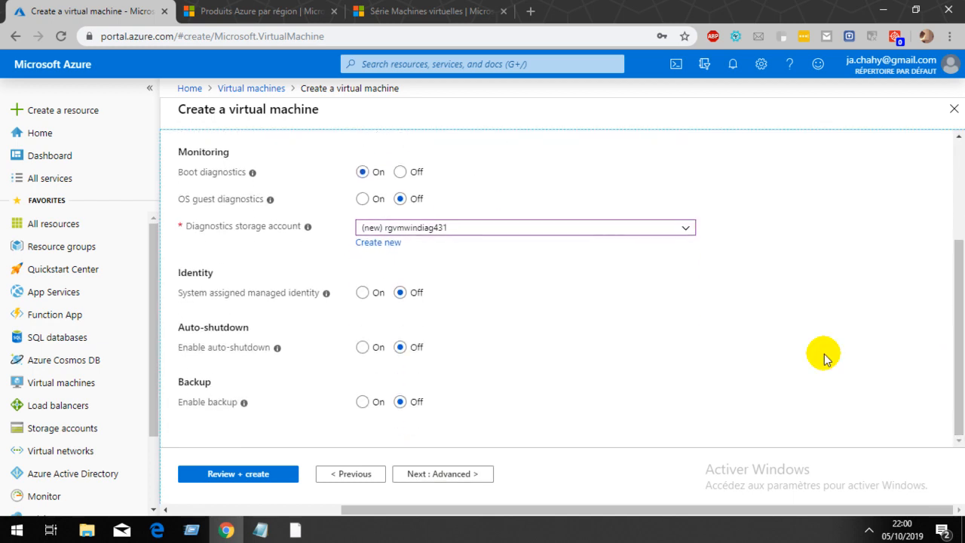
Go through the advanced settings and tags, and review the validation summary with the product details
{"action": "left_click", "coordinate": [454, 475]}
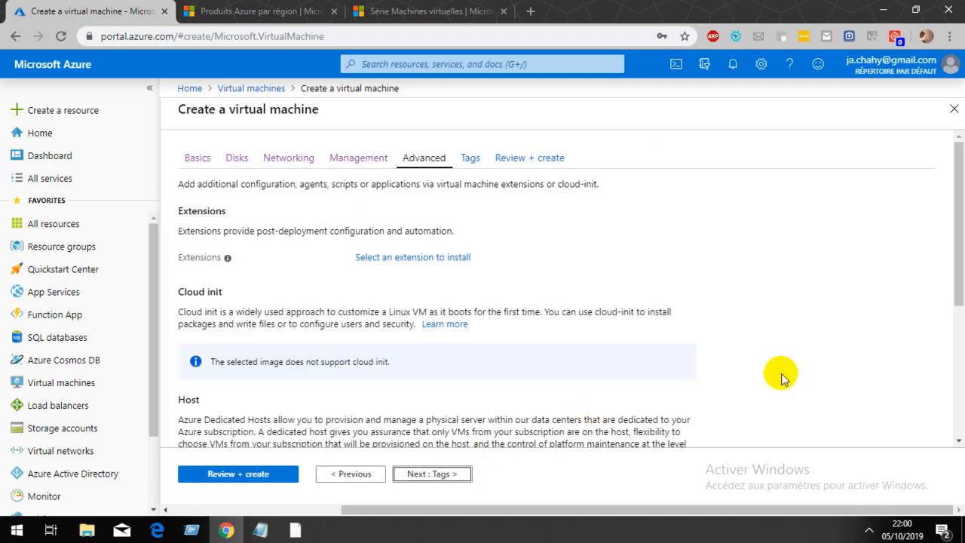
{"action": "left_click", "coordinate": [957, 340]}
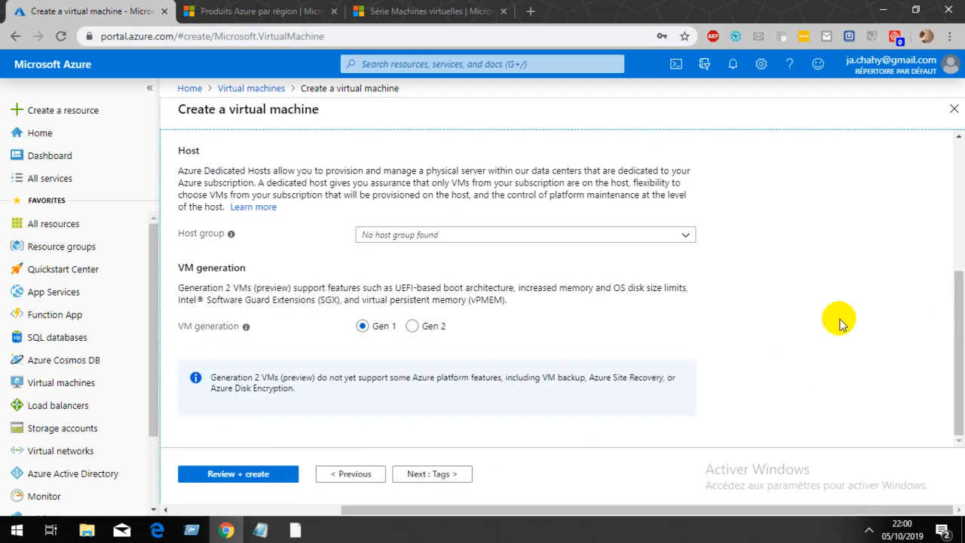
{"action": "left_click", "coordinate": [438, 476]}
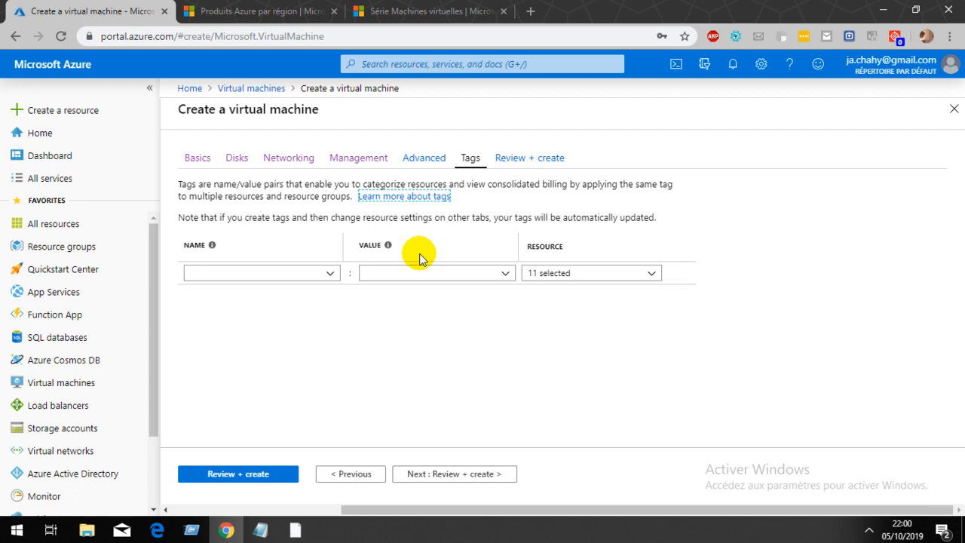
{"action": "left_click", "coordinate": [445, 475]}
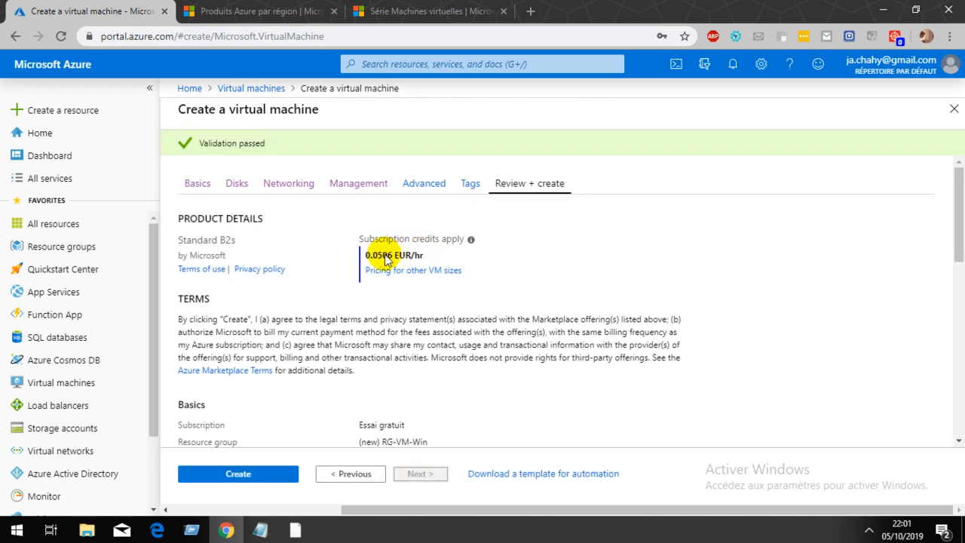
Return to the advanced settings and add the ESET File Security extension with its default component and product options
{"action": "left_click", "coordinate": [348, 477]}
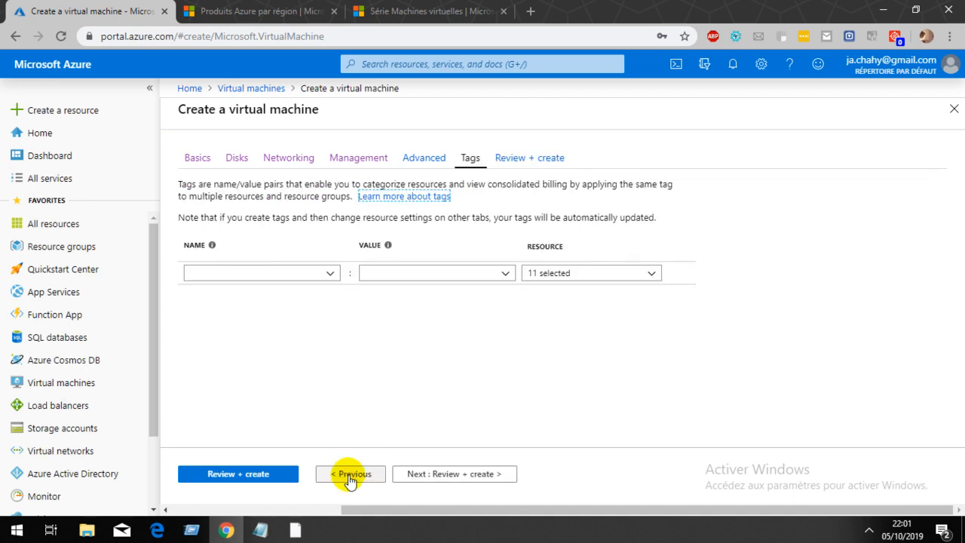
{"action": "left_click", "coordinate": [349, 477]}
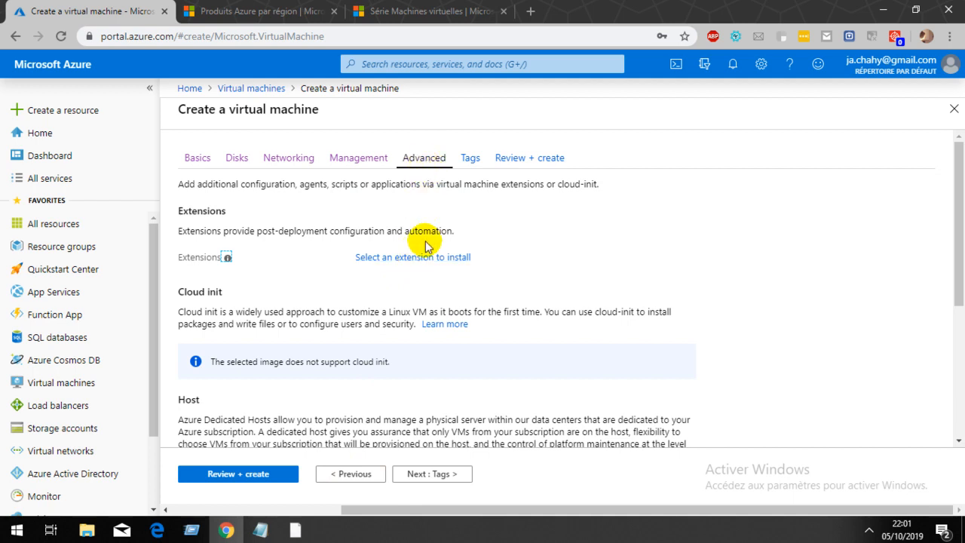
{"action": "left_click", "coordinate": [419, 258]}
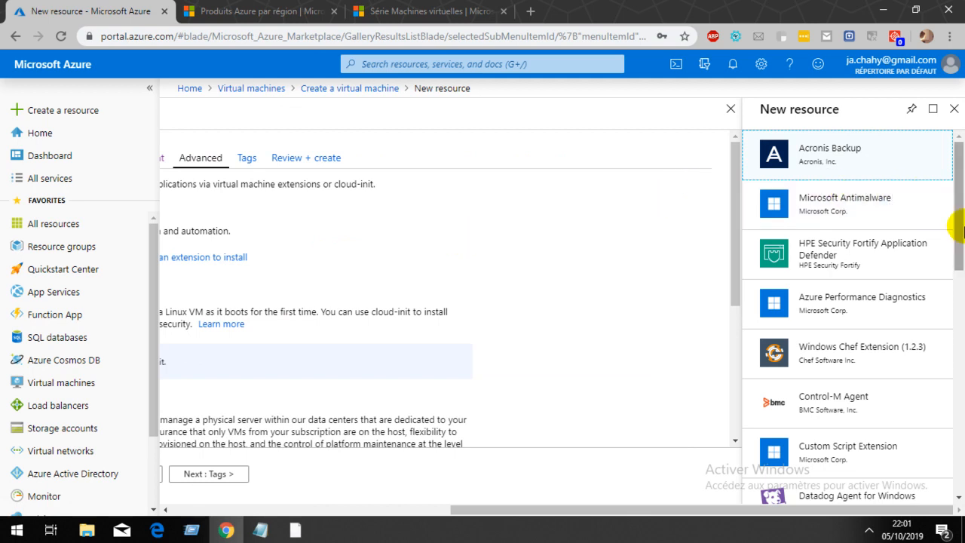
{"action": "left_click_drag", "start_coordinate": [963, 230], "coordinate": [962, 363]}
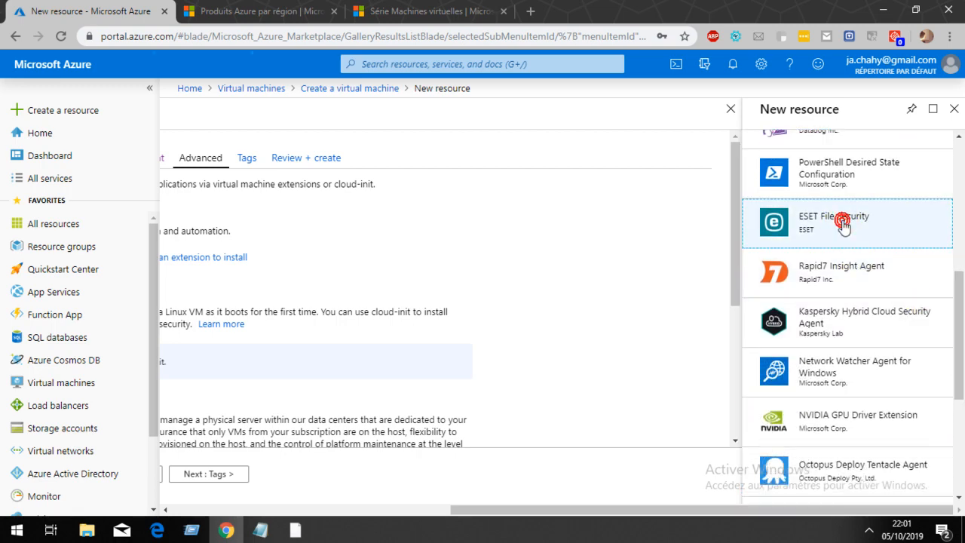
{"action": "left_click", "coordinate": [843, 226]}
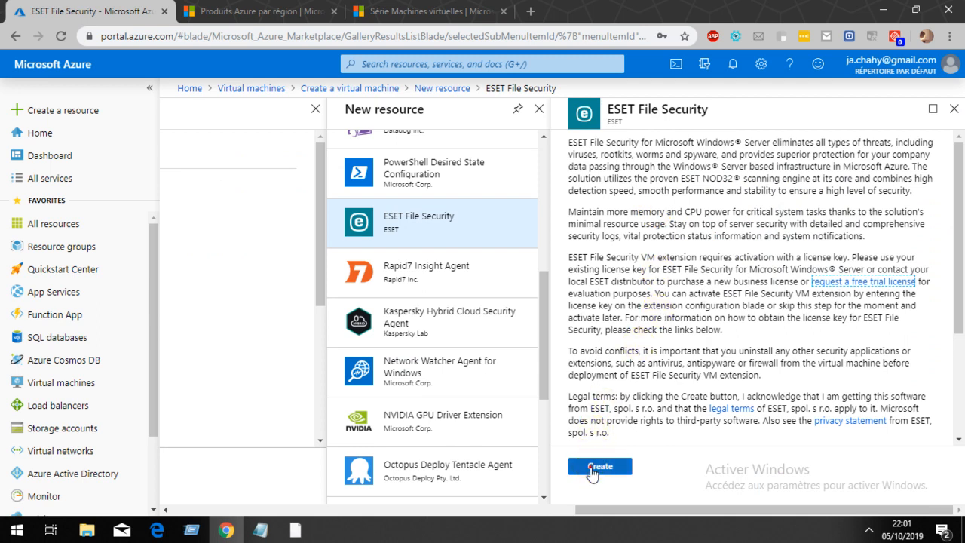
{"action": "left_click", "coordinate": [593, 466]}
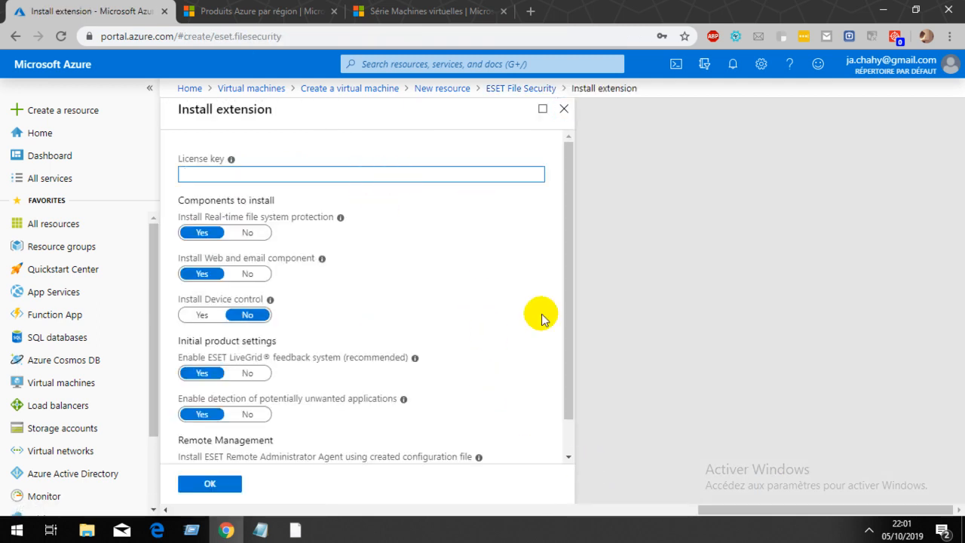
{"action": "left_click_drag", "start_coordinate": [568, 374], "coordinate": [570, 411]}
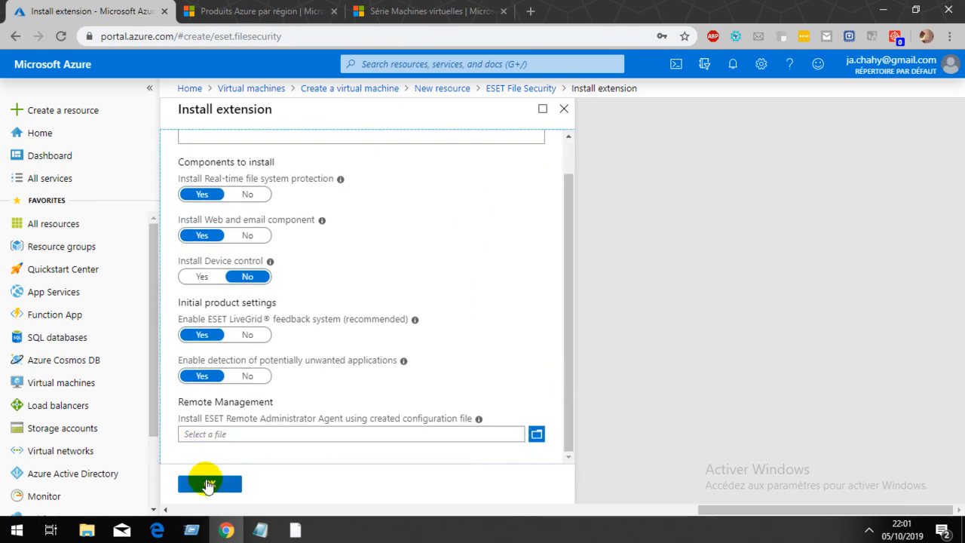
{"action": "left_click", "coordinate": [209, 481]}
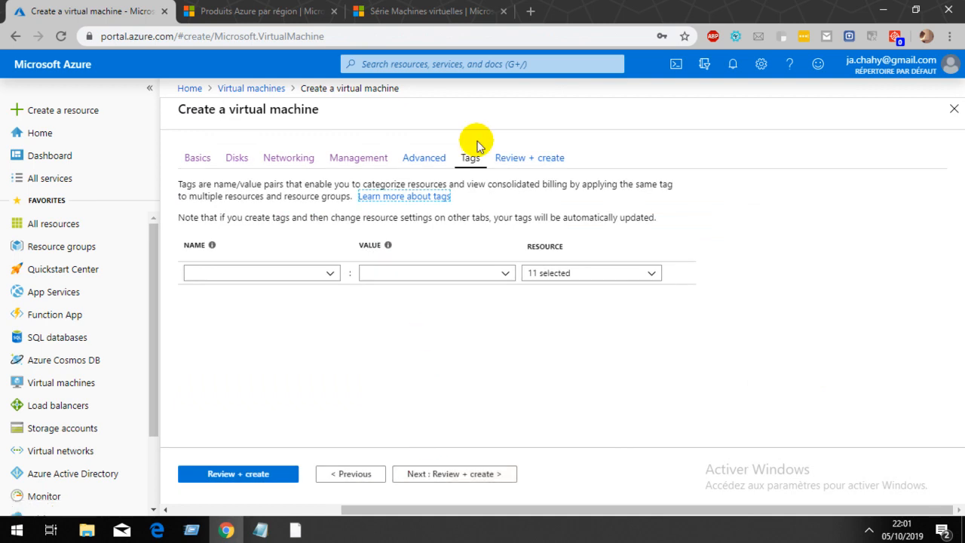
Review the validated configuration summary down to the extensions and create the virtual machine
{"action": "left_click", "coordinate": [466, 475]}
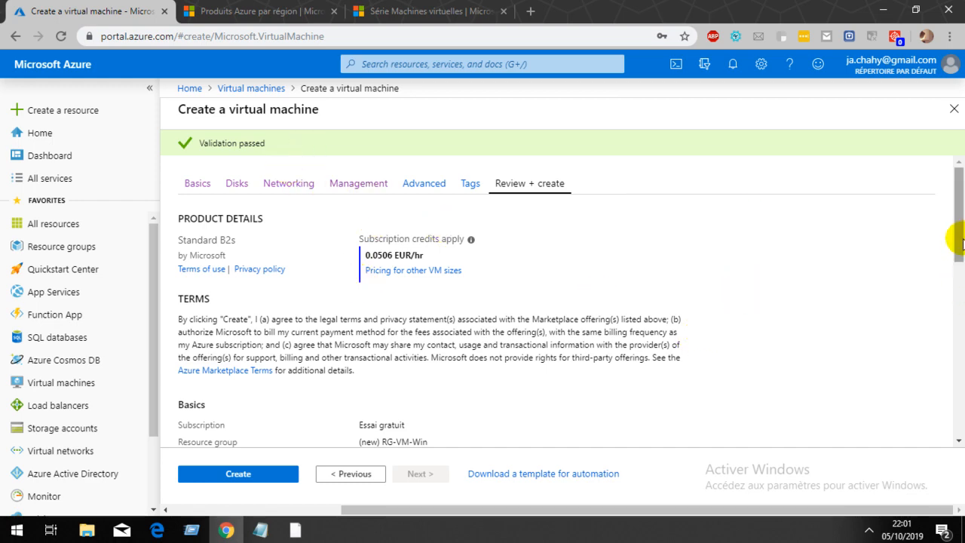
{"action": "left_click_drag", "start_coordinate": [960, 240], "coordinate": [954, 416]}
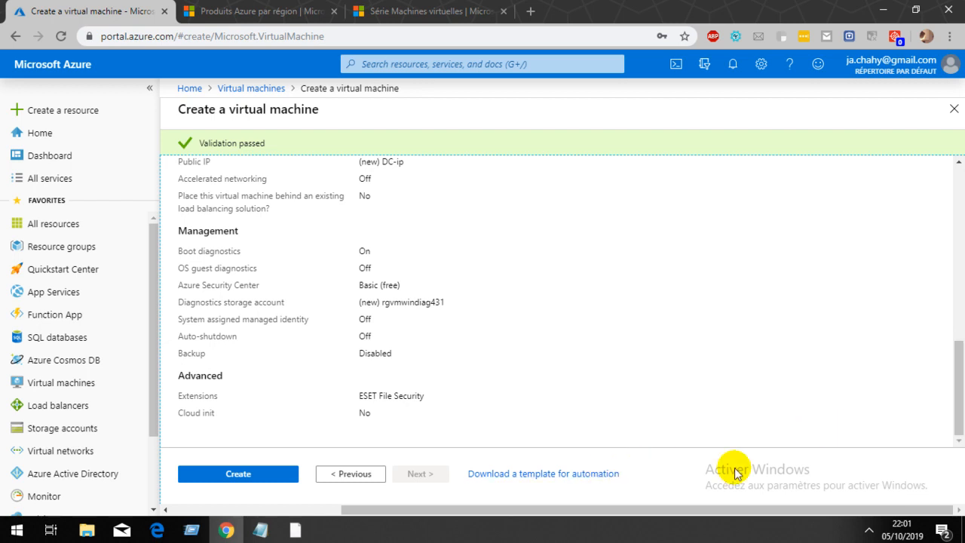
{"action": "left_click_drag", "start_coordinate": [959, 377], "coordinate": [956, 172]}
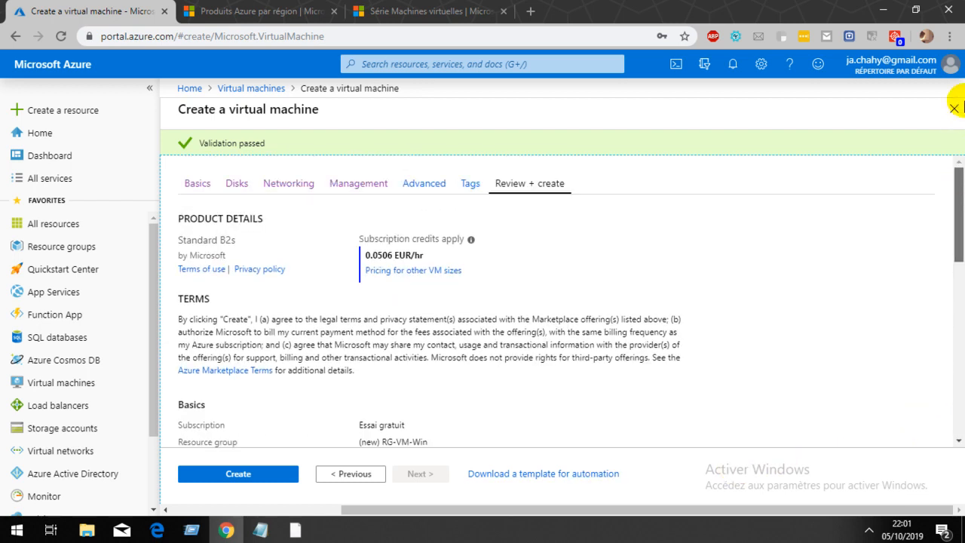
{"action": "left_click", "coordinate": [234, 475]}
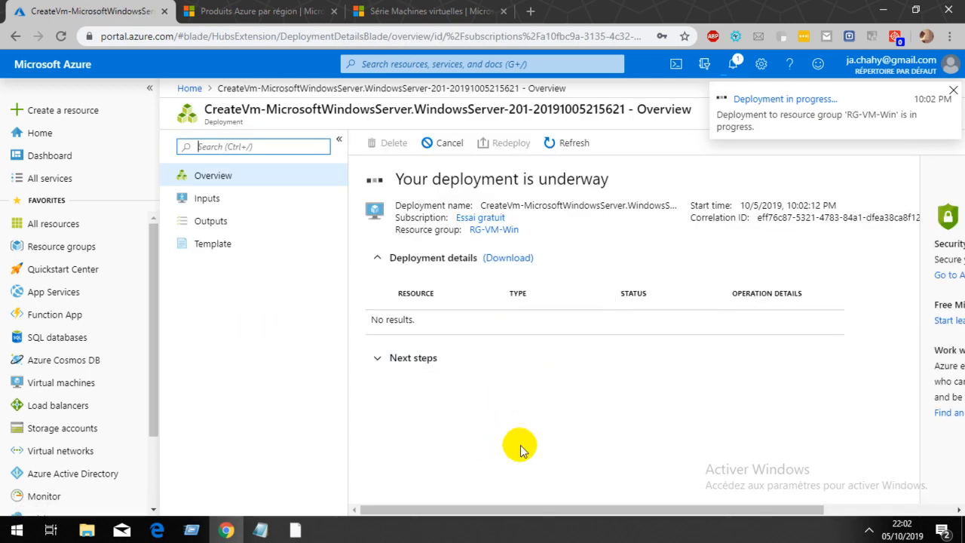
Examine the deployment's operation details for the DC-ip public address and the DC virtual machine, including the duration
{"action": "left_click", "coordinate": [380, 362]}
{"action": "left_click", "coordinate": [381, 362]}
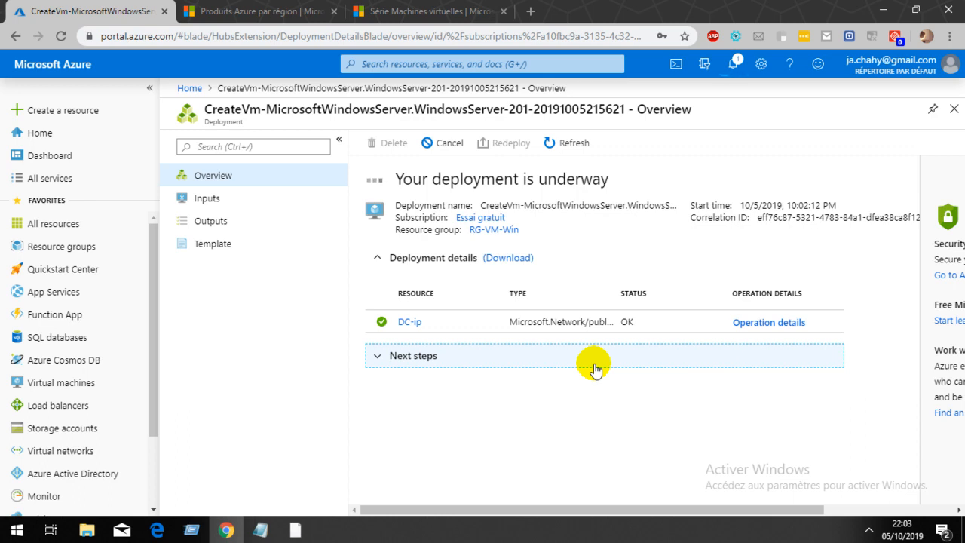
{"action": "left_click", "coordinate": [763, 323]}
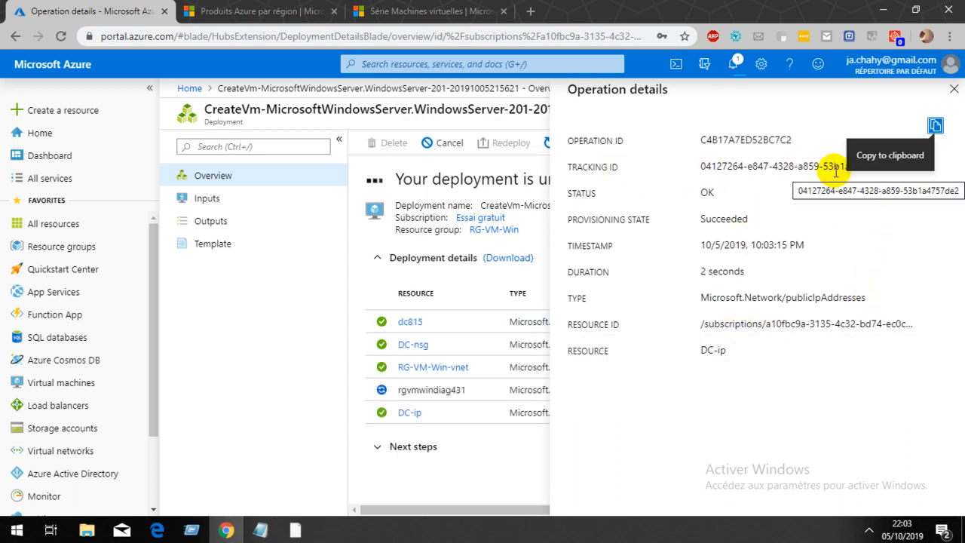
{"action": "left_click", "coordinate": [954, 89]}
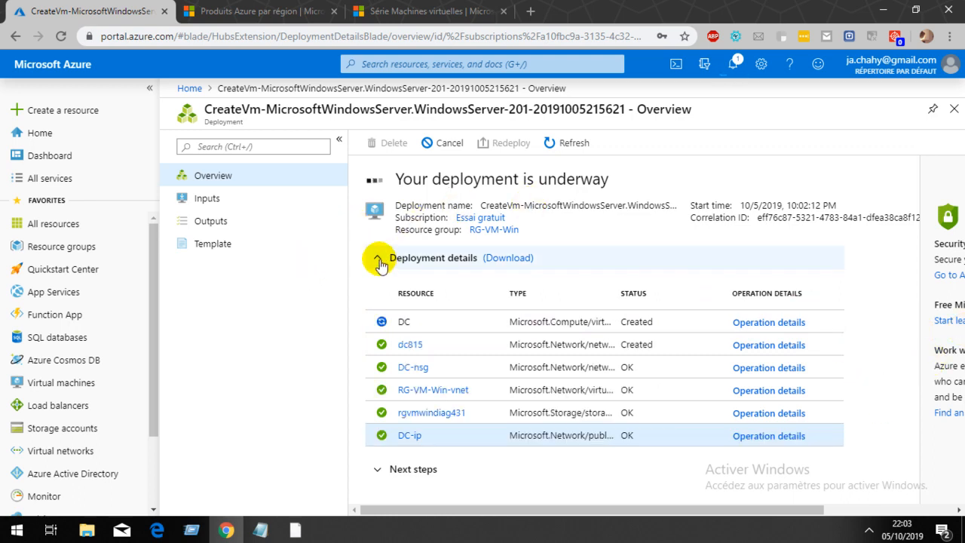
{"action": "left_click", "coordinate": [757, 330]}
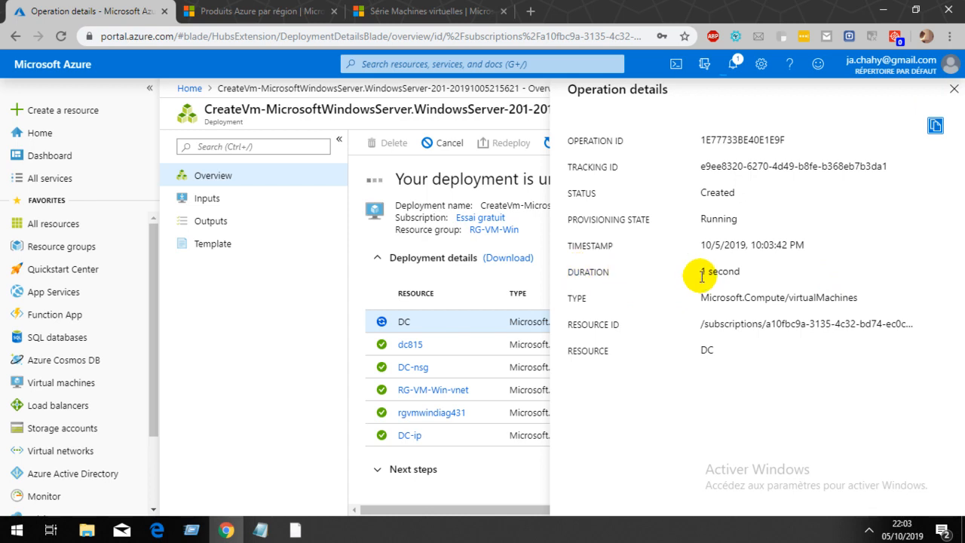
{"action": "left_click_drag", "start_coordinate": [700, 273], "coordinate": [740, 272]}
{"action": "left_click", "coordinate": [954, 89]}
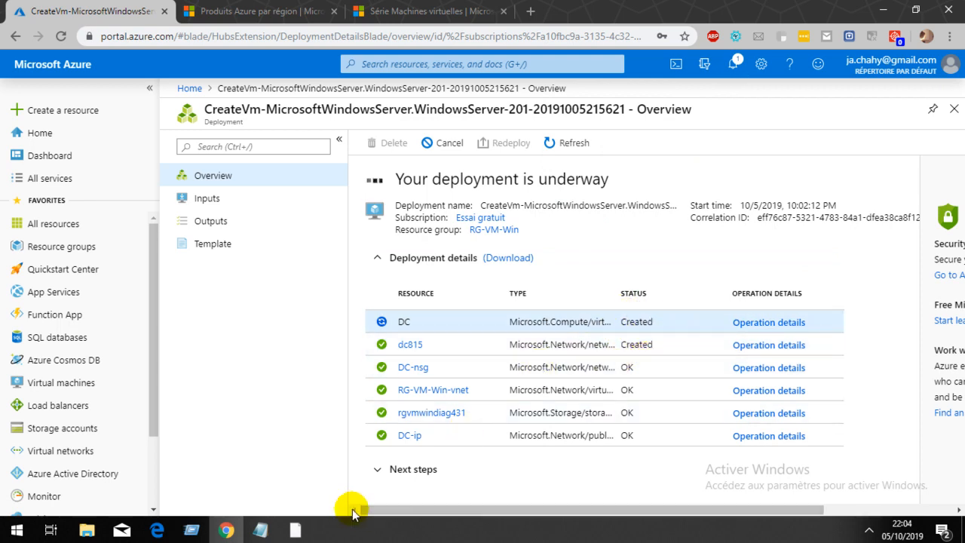
Check the deployment details list and the overall deployment status, and refresh the overview
{"action": "left_click", "coordinate": [384, 262]}
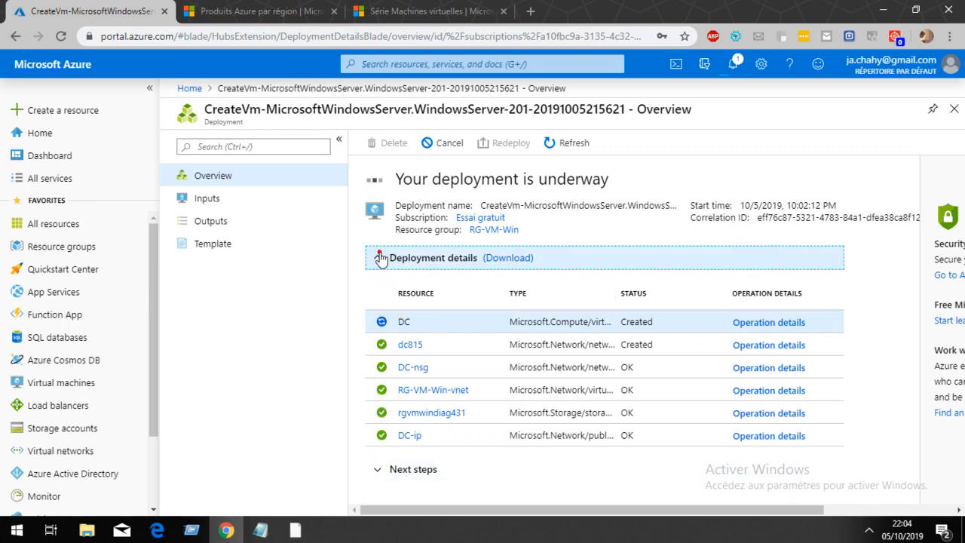
{"action": "left_click", "coordinate": [445, 263]}
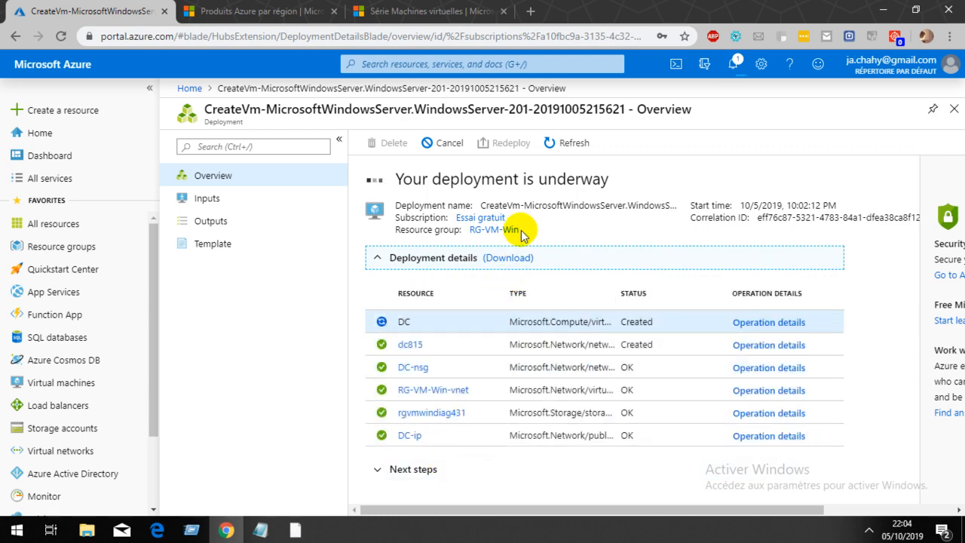
{"action": "left_click", "coordinate": [394, 175]}
{"action": "left_click_drag", "start_coordinate": [393, 175], "coordinate": [628, 185]}
{"action": "left_click", "coordinate": [626, 183]}
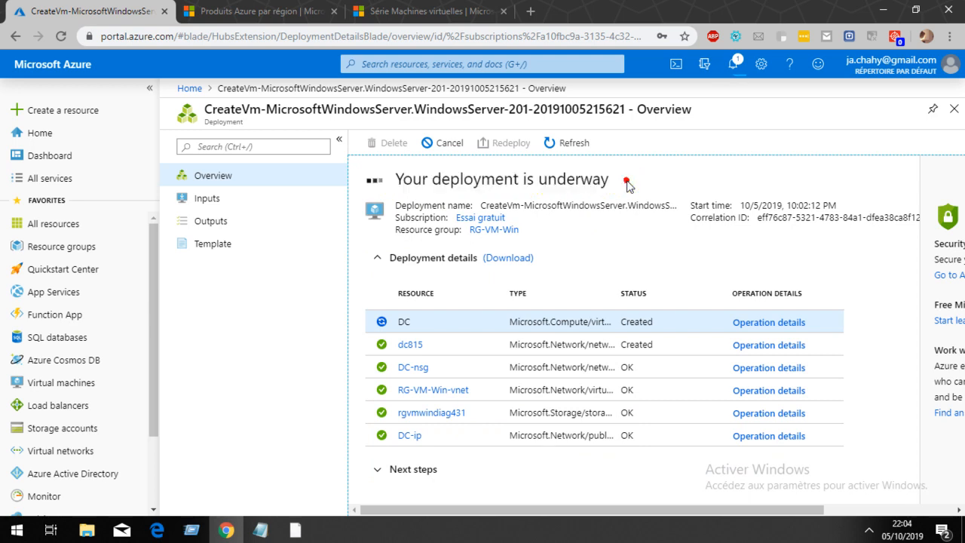
{"action": "left_click", "coordinate": [567, 143]}
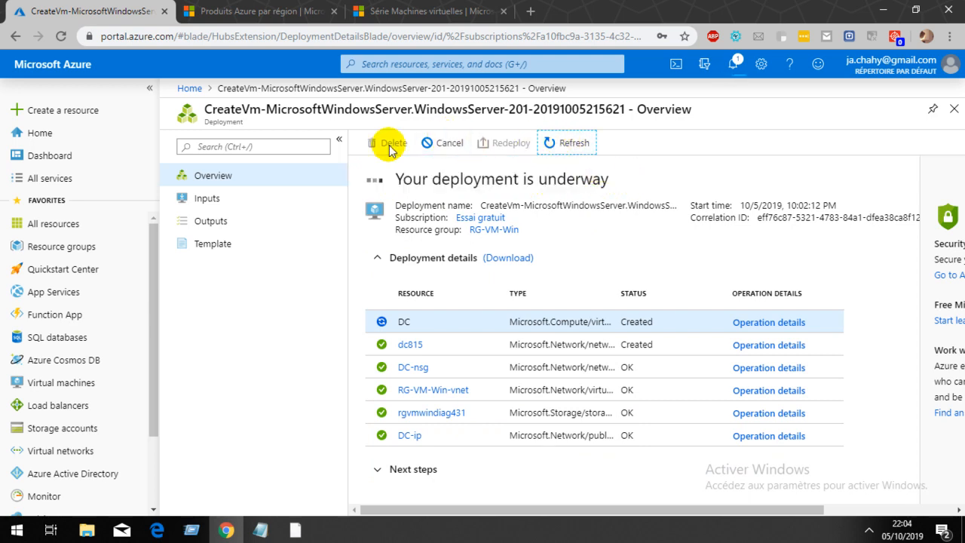
Check the deployment's progress in the notifications and look through its recommended next steps
{"action": "left_click", "coordinate": [733, 65]}
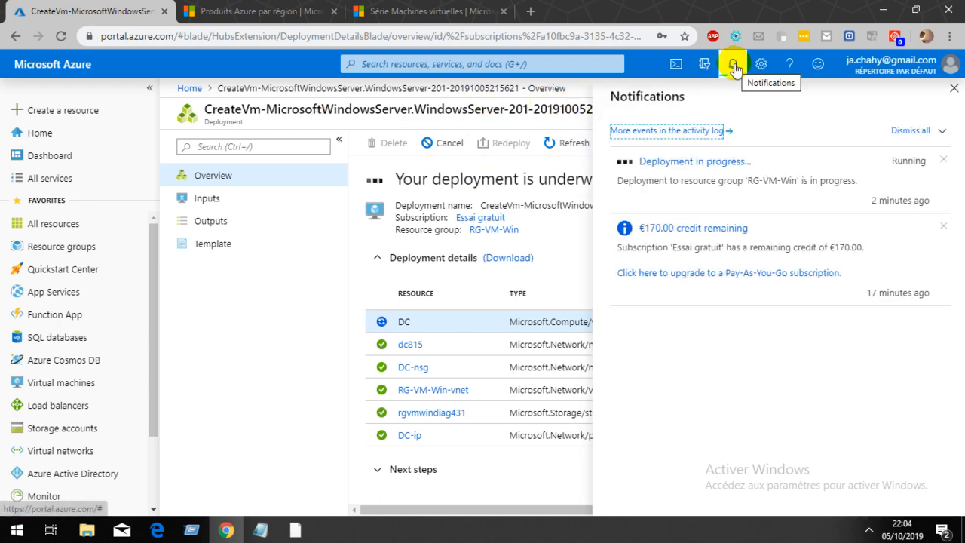
{"action": "left_click", "coordinate": [266, 326]}
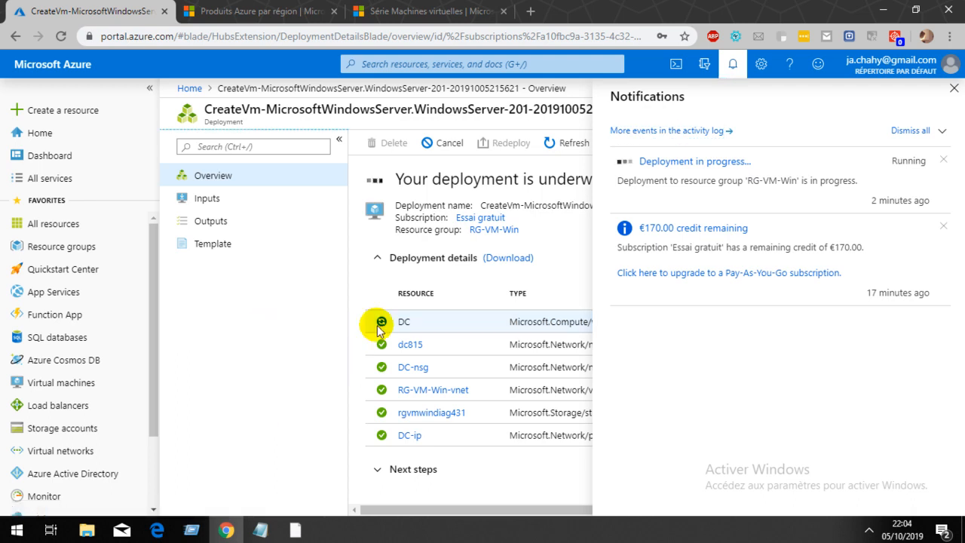
{"action": "left_click", "coordinate": [385, 258]}
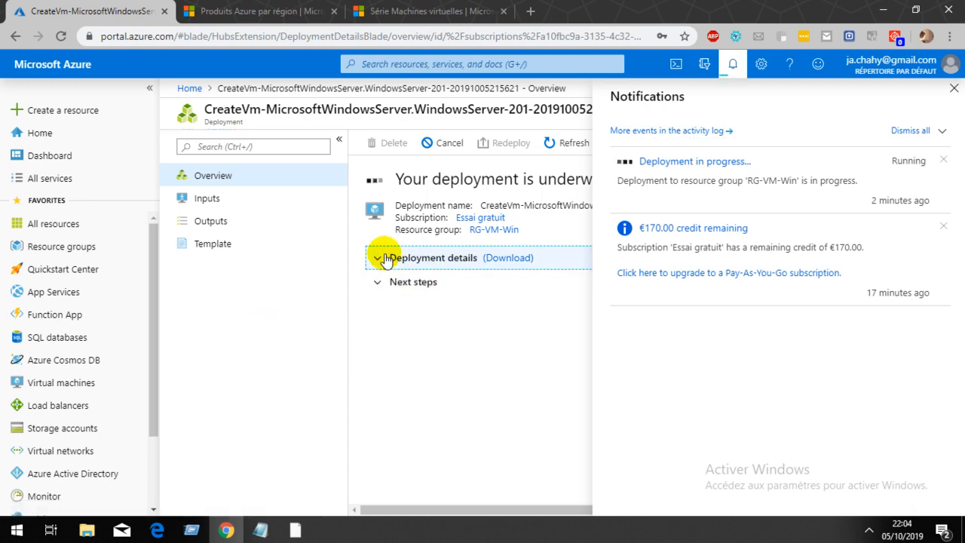
{"action": "left_click", "coordinate": [378, 290]}
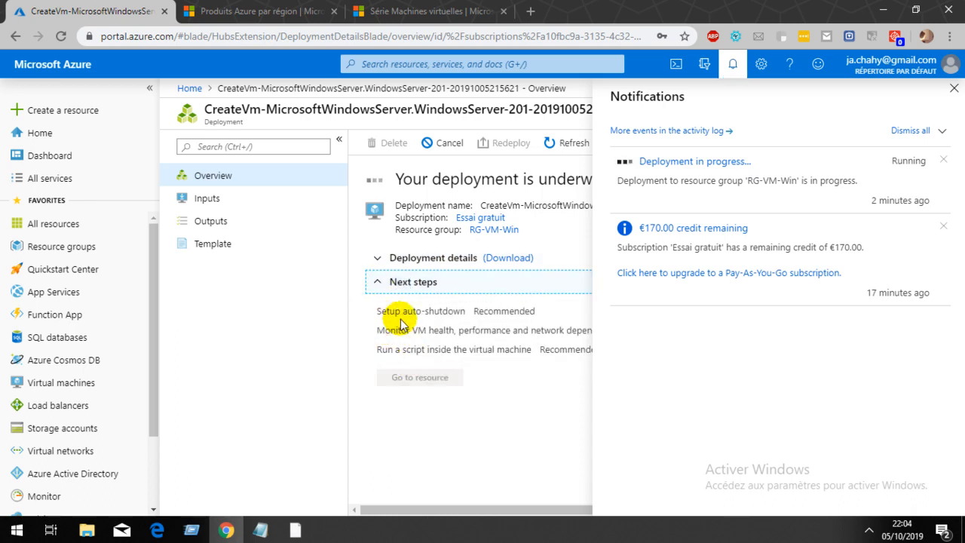
{"action": "key", "text": "Return"}
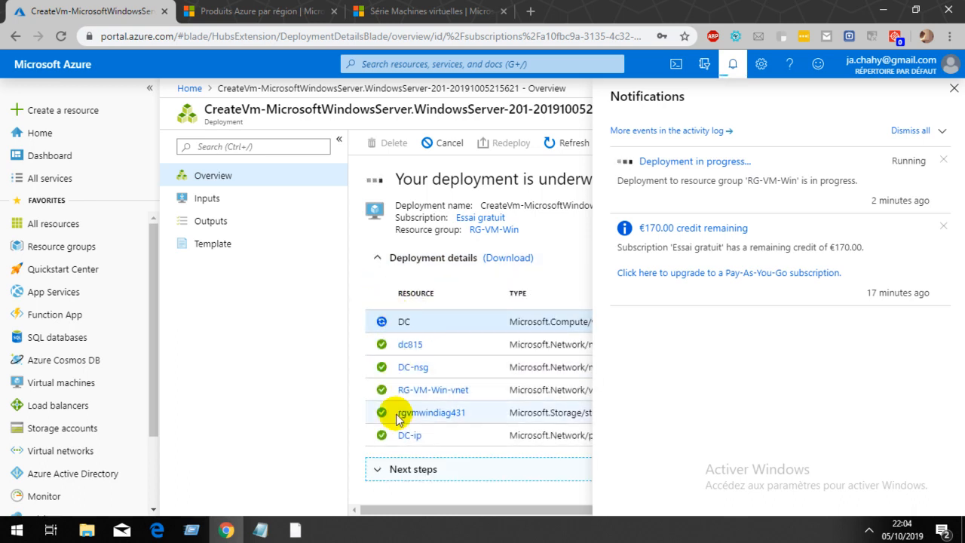
{"action": "left_click", "coordinate": [955, 90]}
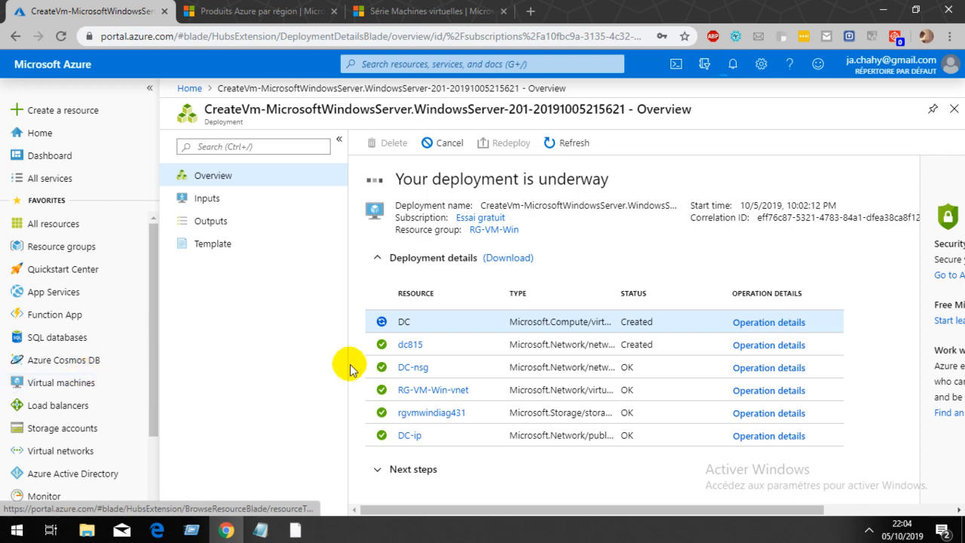
Show the list of virtual machines, select DC, and check its status, available actions and the notifications
{"action": "left_click", "coordinate": [66, 384]}
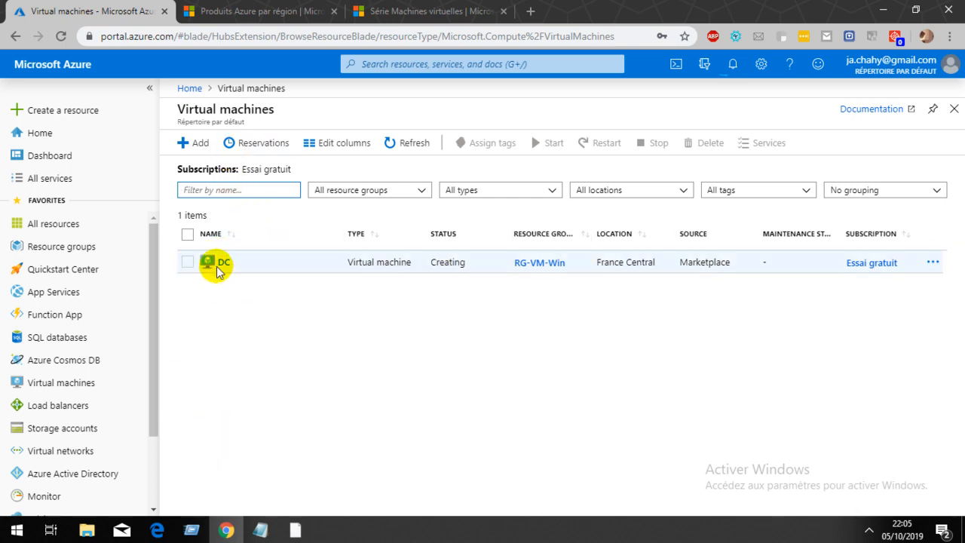
{"action": "left_click", "coordinate": [188, 263]}
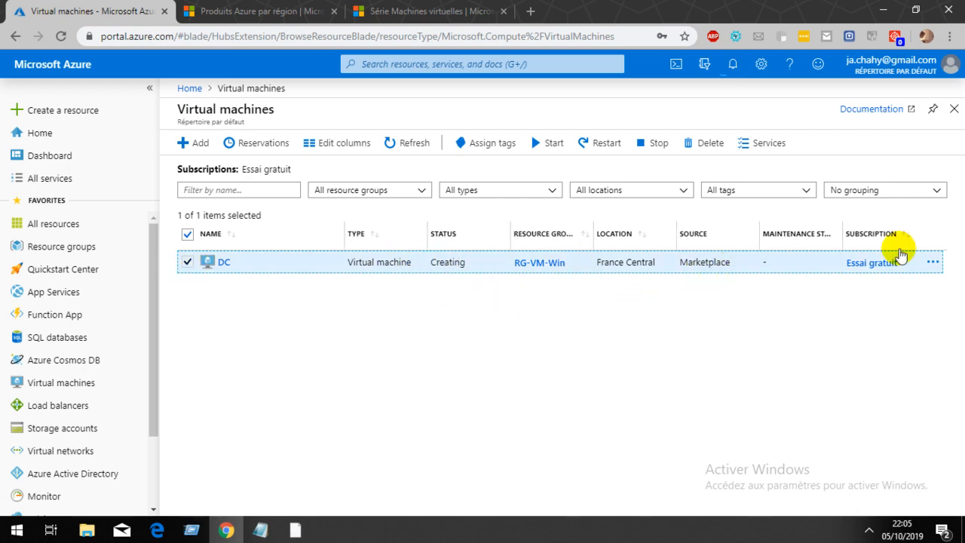
{"action": "left_click", "coordinate": [932, 263]}
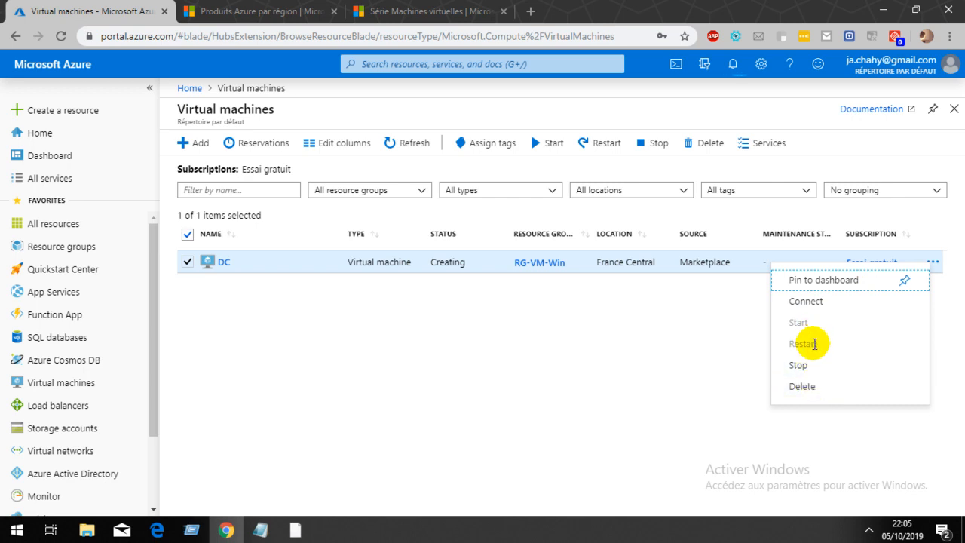
{"action": "left_click", "coordinate": [596, 411]}
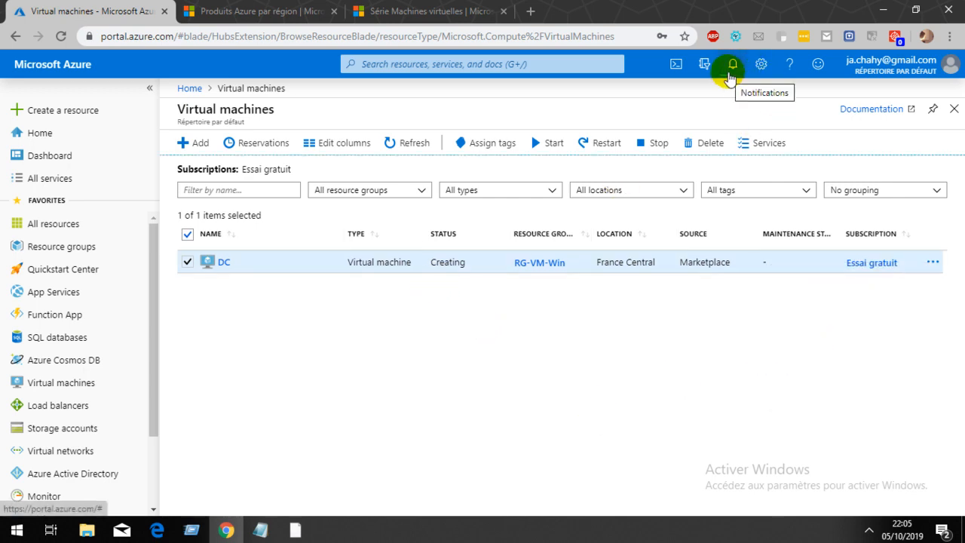
{"action": "left_click", "coordinate": [729, 76]}
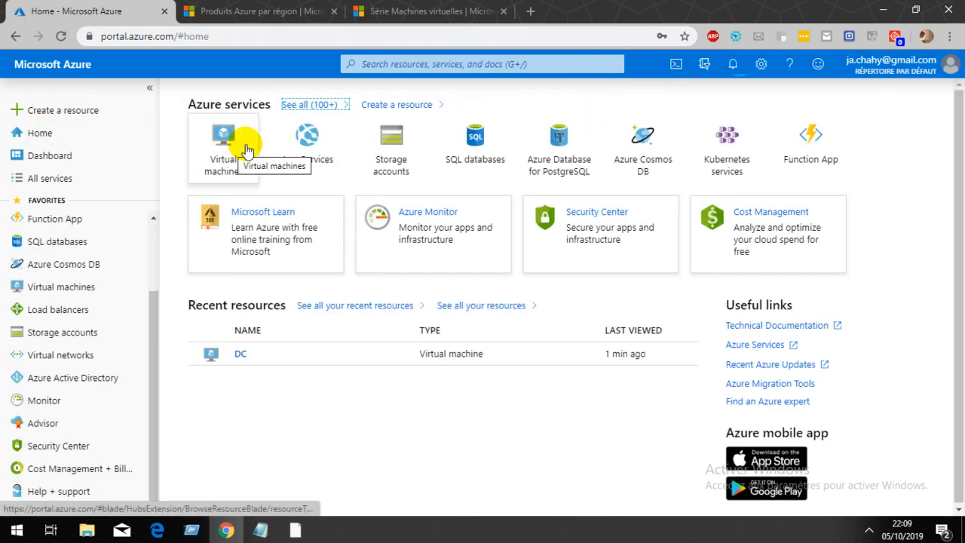
Open the DC virtual machine from the virtual machines list and bring up its RDP connection settings
{"action": "left_click", "coordinate": [215, 153]}
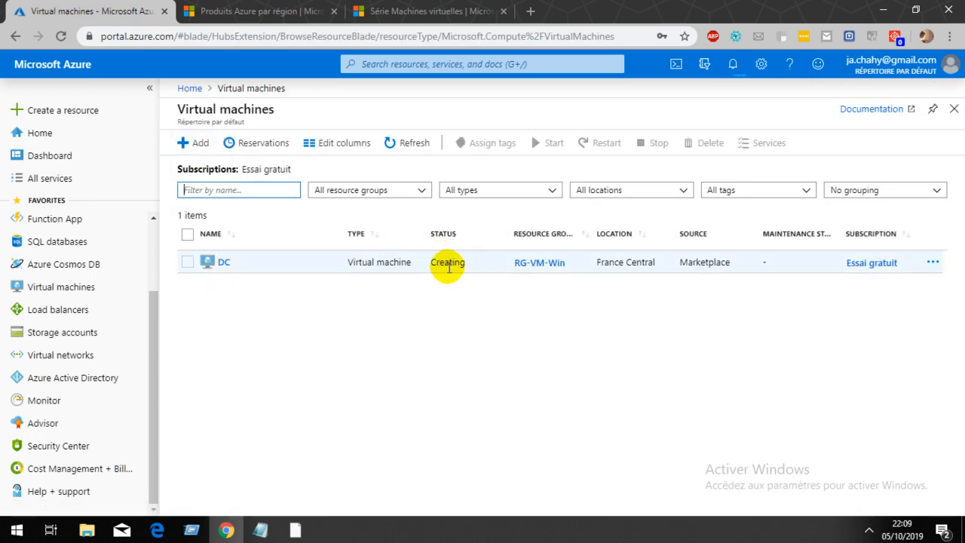
{"action": "left_click", "coordinate": [222, 262]}
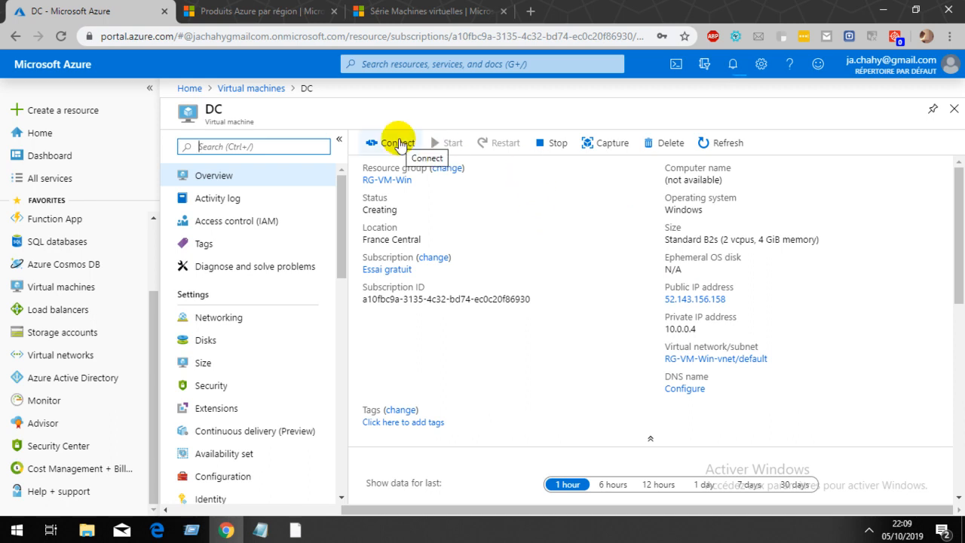
{"action": "left_click", "coordinate": [398, 143]}
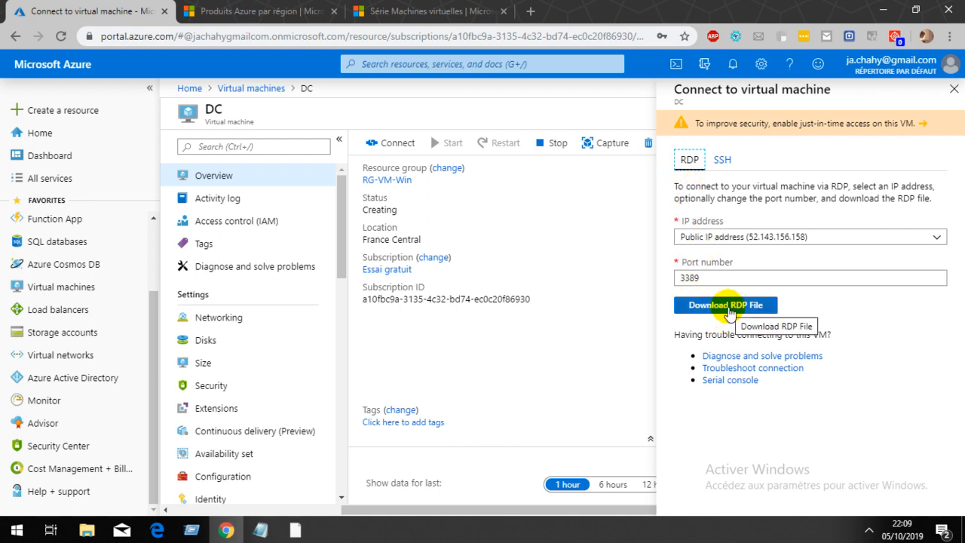
Download and save the RDP file as DC.rdp, open it, and accept connecting to the unknown publisher's remote computer
{"action": "left_click", "coordinate": [729, 309]}
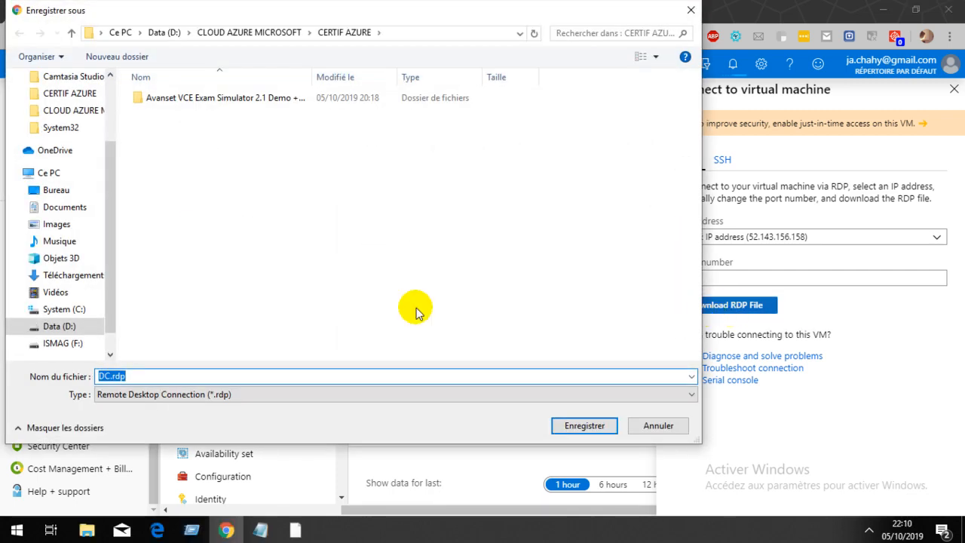
{"action": "left_click", "coordinate": [586, 425]}
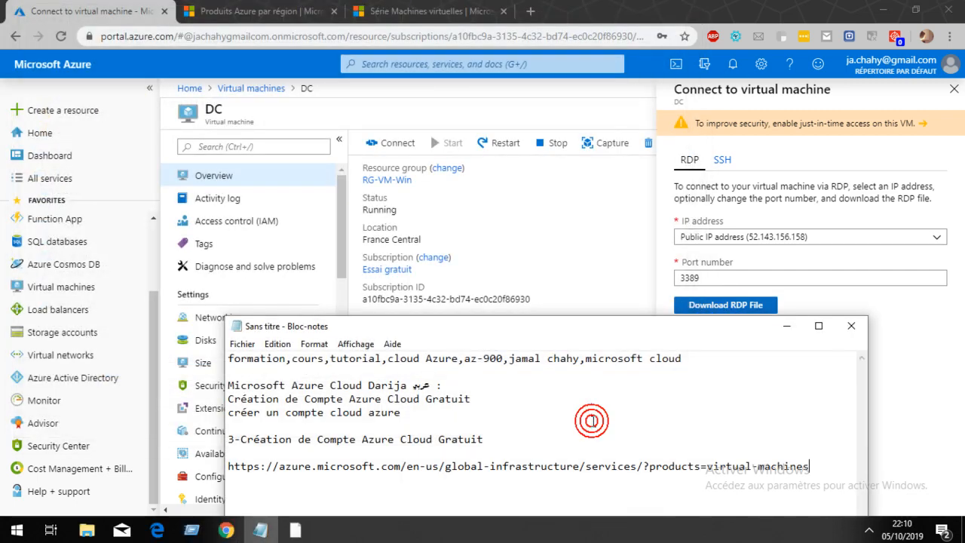
{"action": "left_click", "coordinate": [761, 308]}
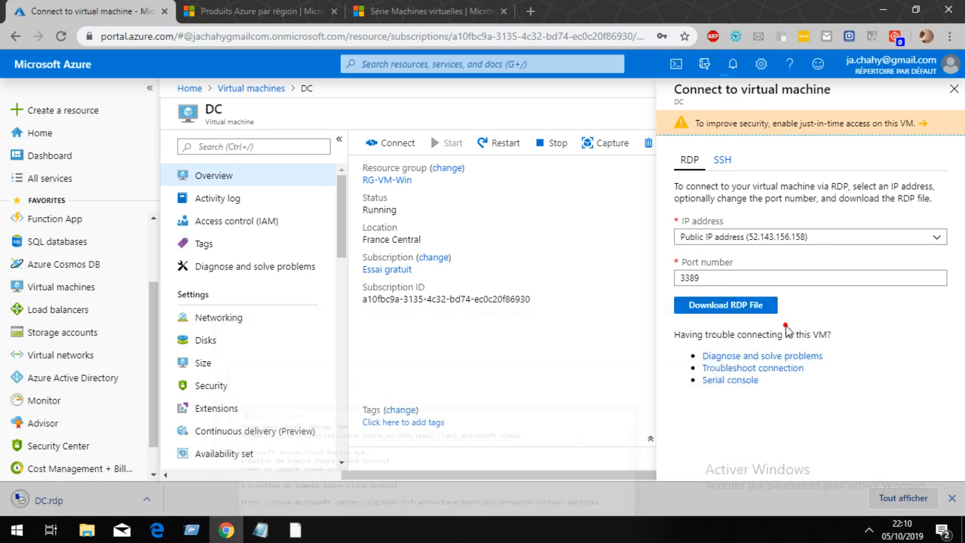
{"action": "left_click", "coordinate": [53, 500]}
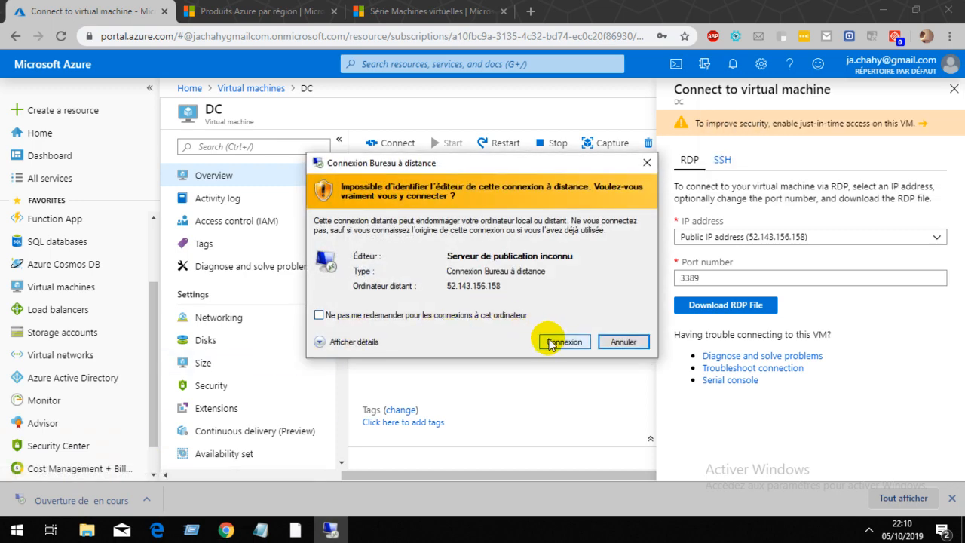
{"action": "left_click", "coordinate": [558, 342]}
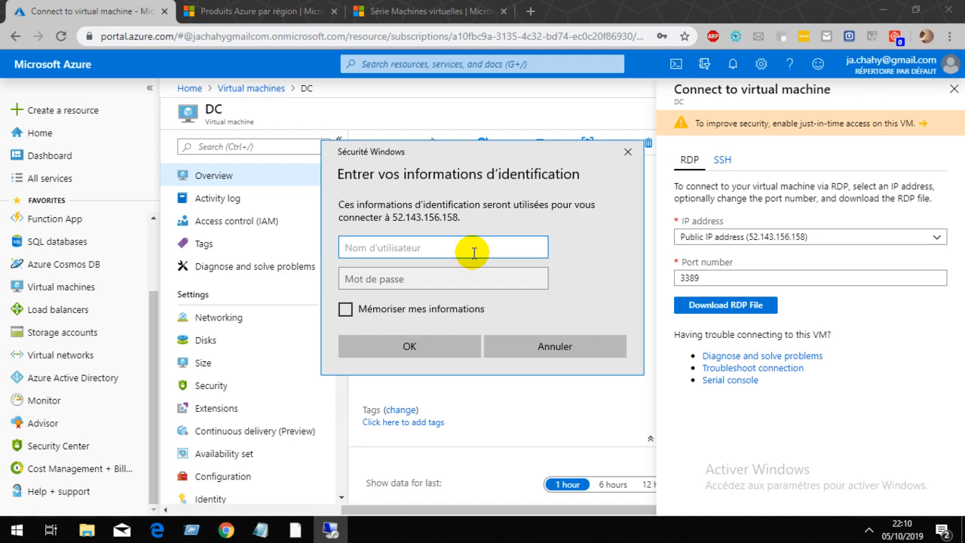
Sign in to the remote desktop with the administrator's user name and password, and accept the untrusted certificate
{"action": "type", "text": "jamal"}
{"action": "key", "text": "Tab"}
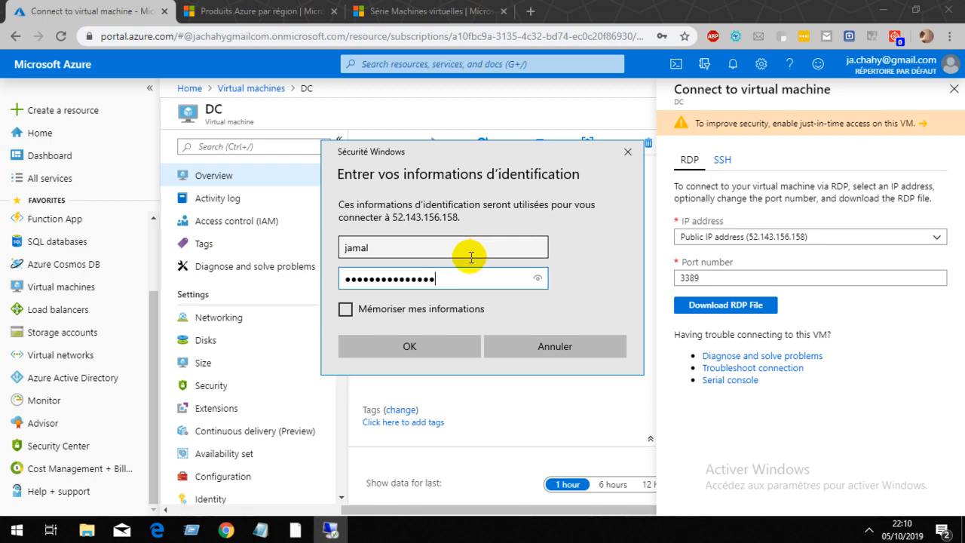
{"action": "left_click", "coordinate": [442, 346]}
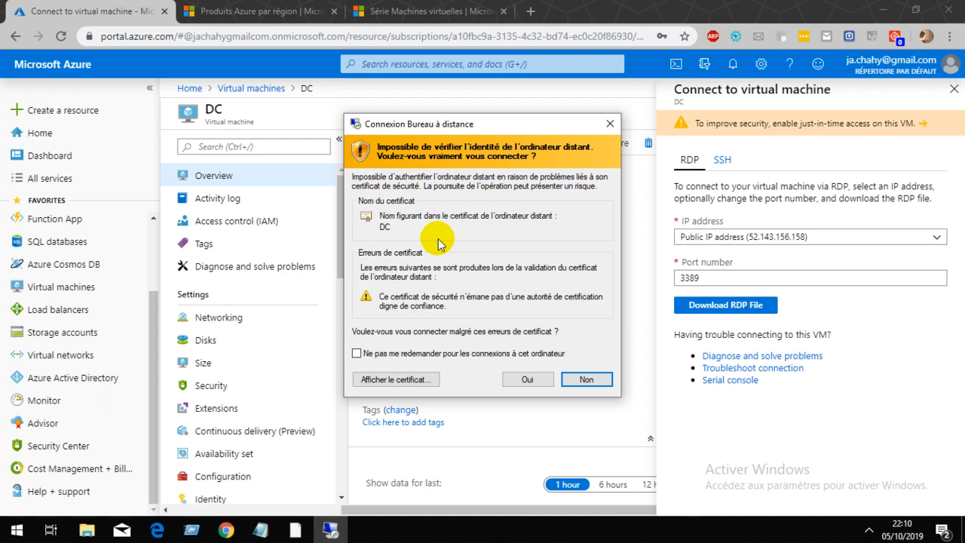
{"action": "left_click", "coordinate": [527, 380]}
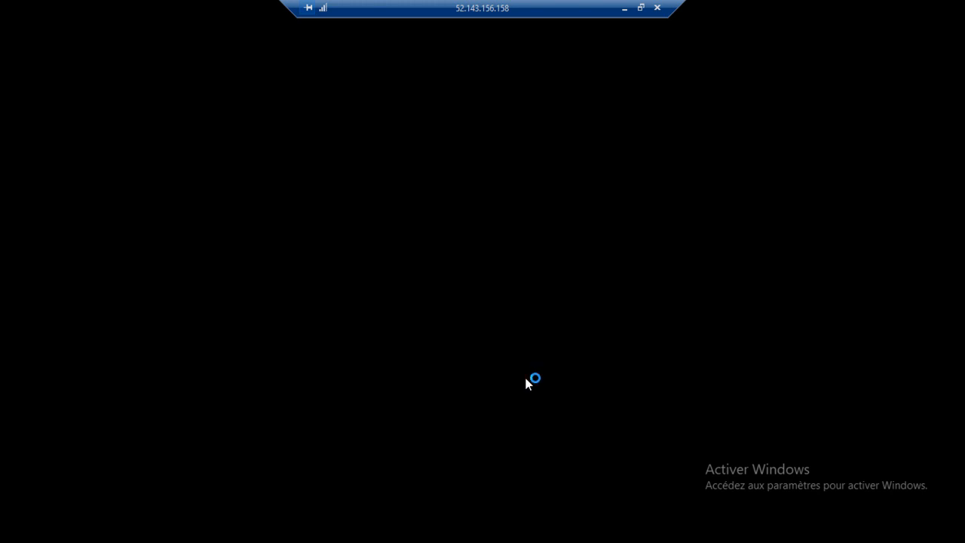
Run certmgr.msc on the local computer, look through the trusted root certification authorities' certificates, and close the console
{"action": "key", "text": "super+r"}
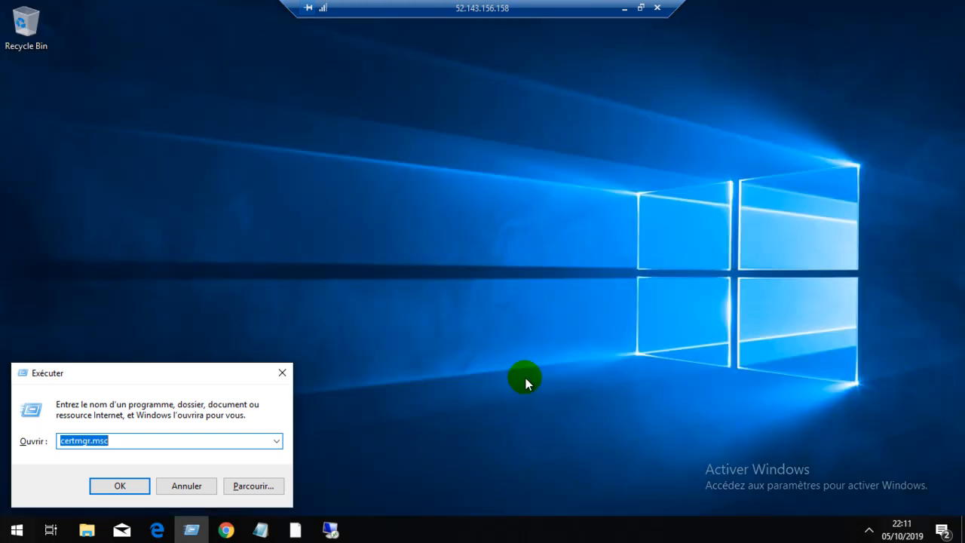
{"action": "key", "text": "Return"}
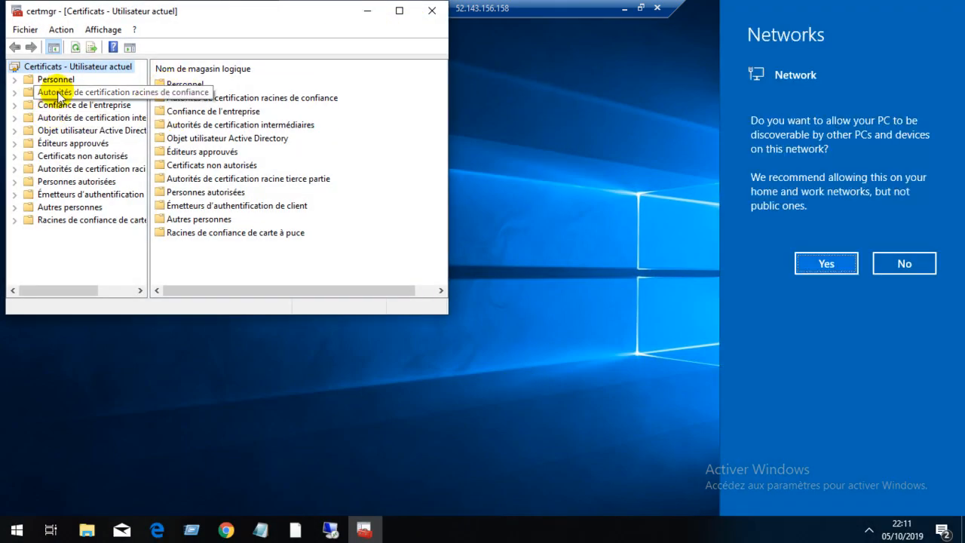
{"action": "double_click", "coordinate": [59, 94]}
{"action": "left_click", "coordinate": [67, 105]}
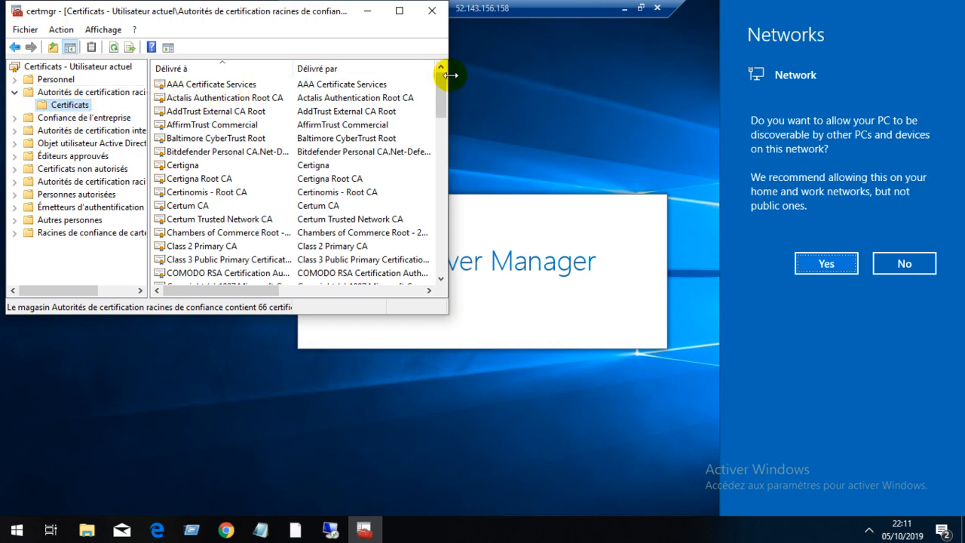
{"action": "left_click", "coordinate": [432, 12]}
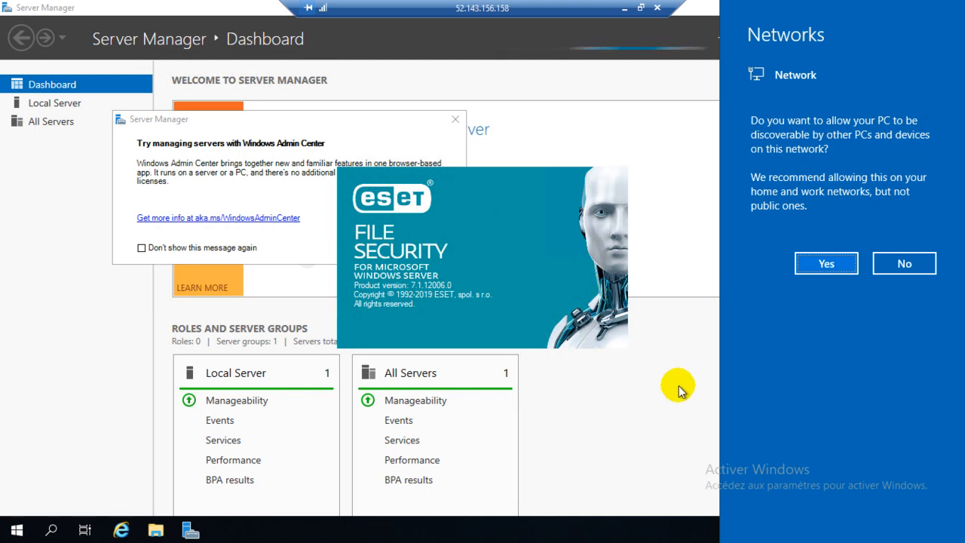
Dismiss the network discovery prompt and Windows Admin Center message on DC, then check the Local Server properties and minimize Server Manager
{"action": "left_click", "coordinate": [681, 416]}
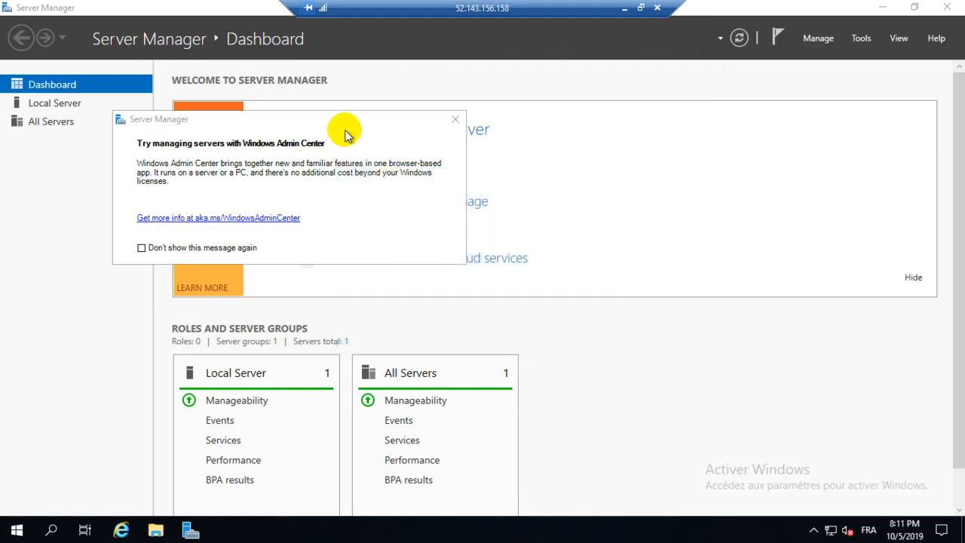
{"action": "left_click", "coordinate": [454, 119]}
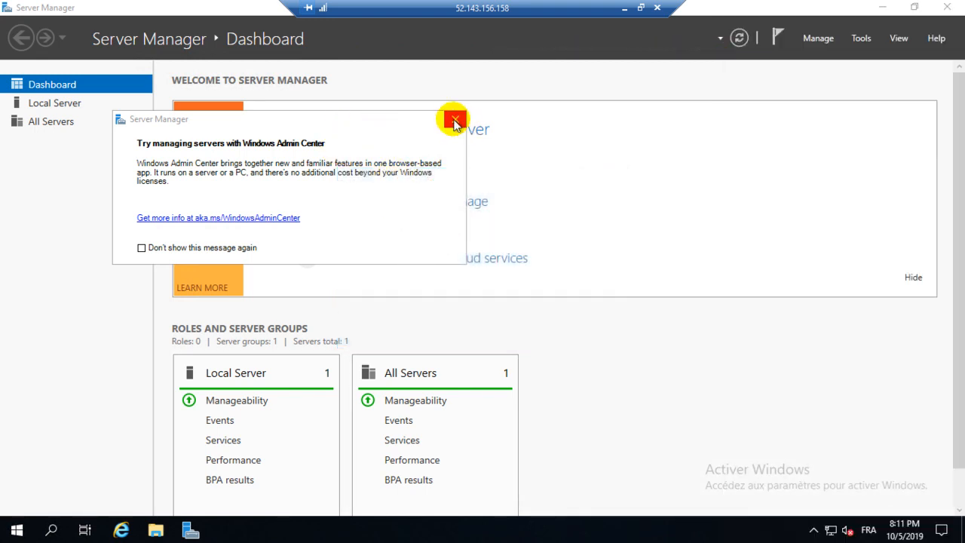
{"action": "left_click", "coordinate": [61, 106]}
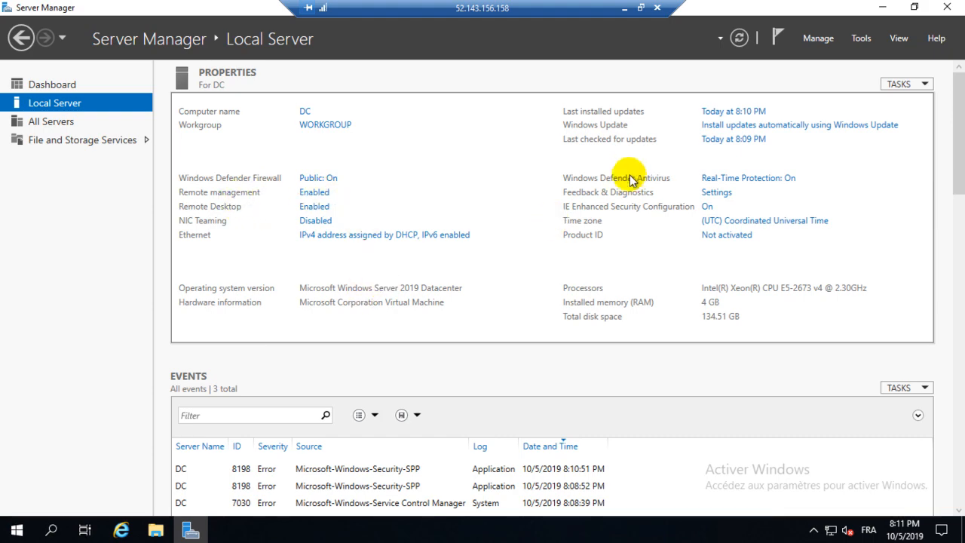
{"action": "left_click", "coordinate": [884, 8]}
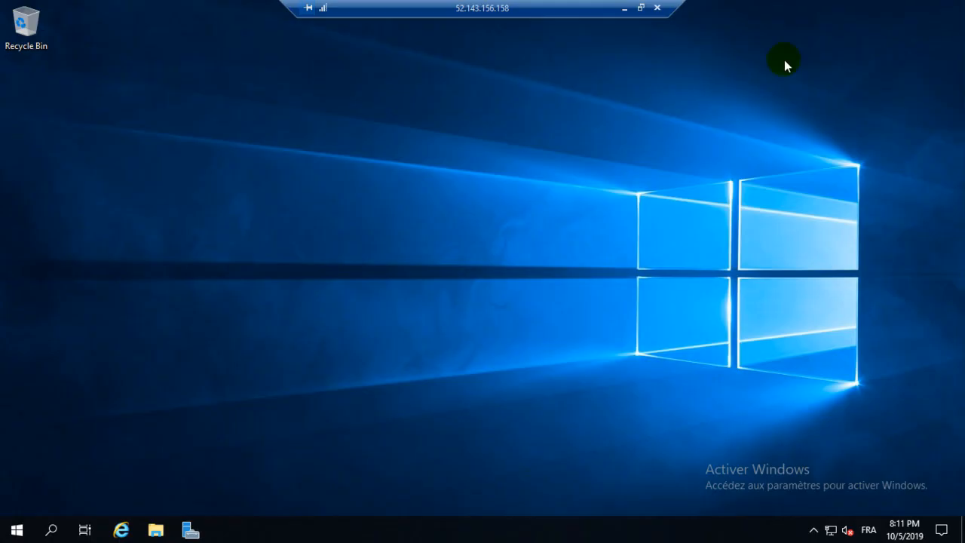
Open ESET File Security on DC, skip the activation options, check its protection status, and close it with its notification
{"action": "left_click", "coordinate": [2, 534]}
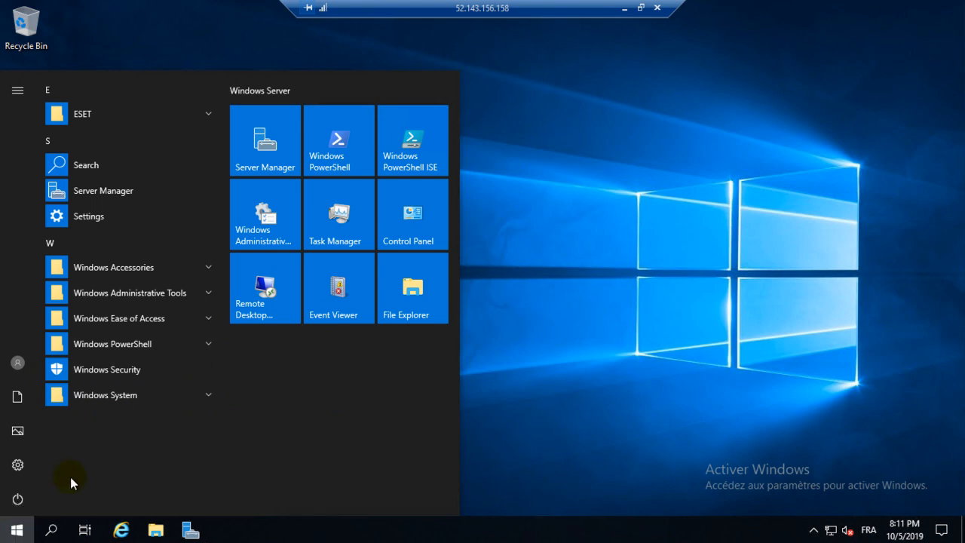
{"action": "left_click", "coordinate": [957, 388]}
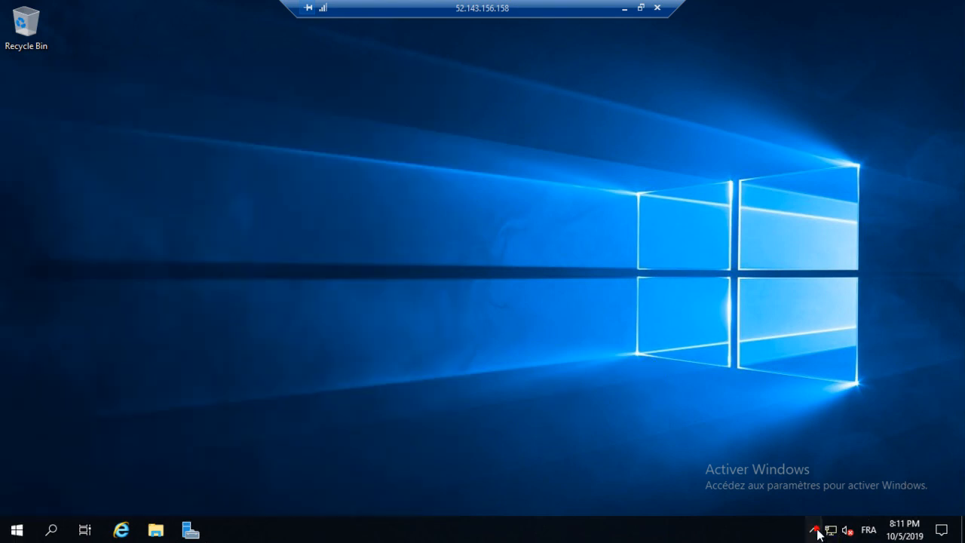
{"action": "left_click", "coordinate": [815, 530]}
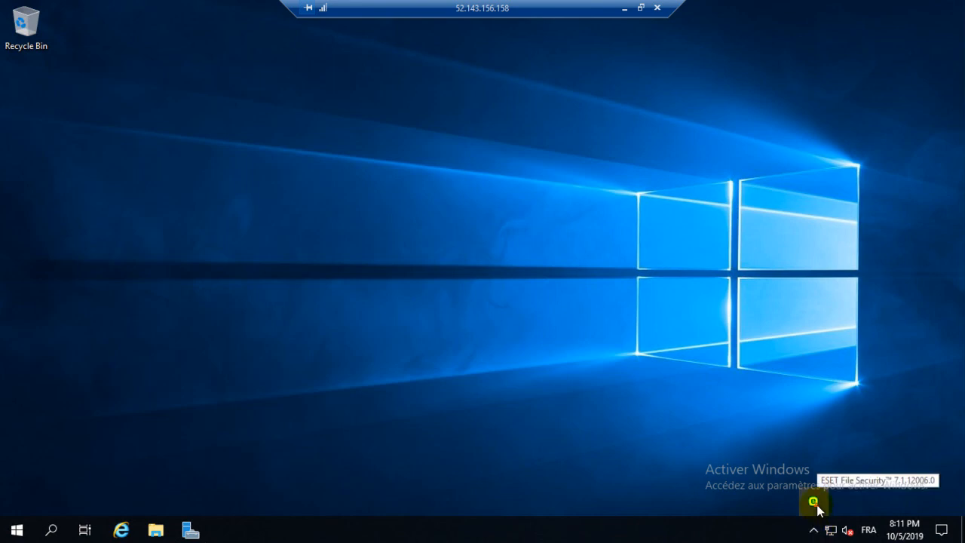
{"action": "left_click", "coordinate": [817, 506]}
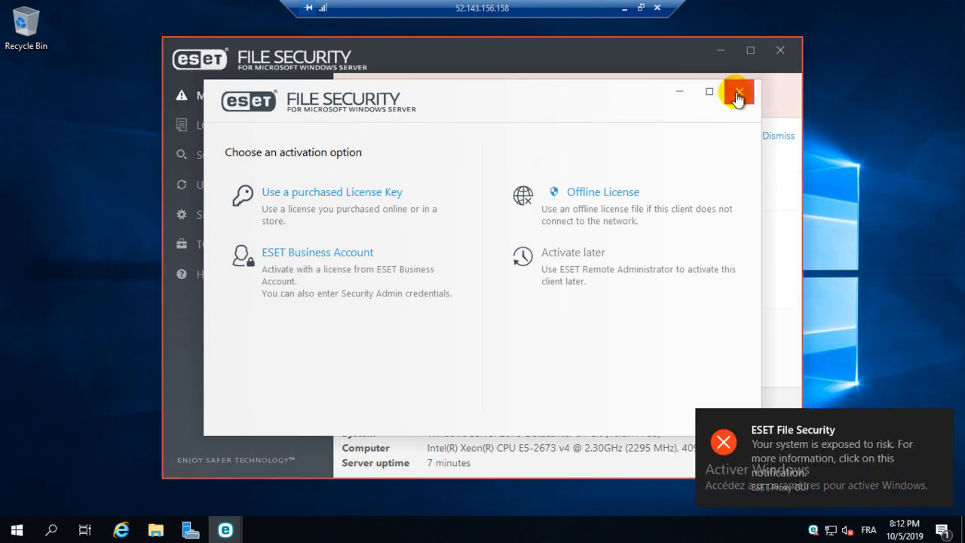
{"action": "left_click", "coordinate": [737, 95]}
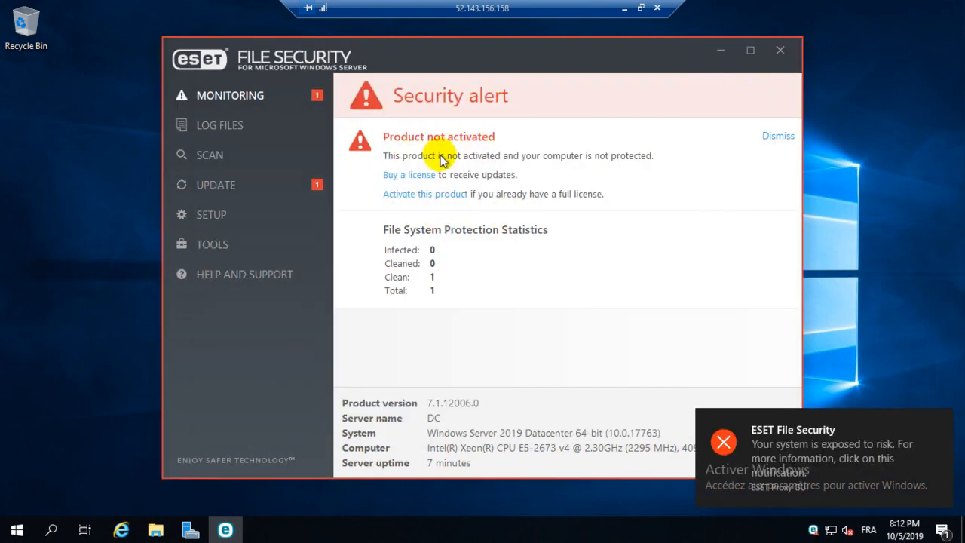
{"action": "left_click", "coordinate": [781, 51]}
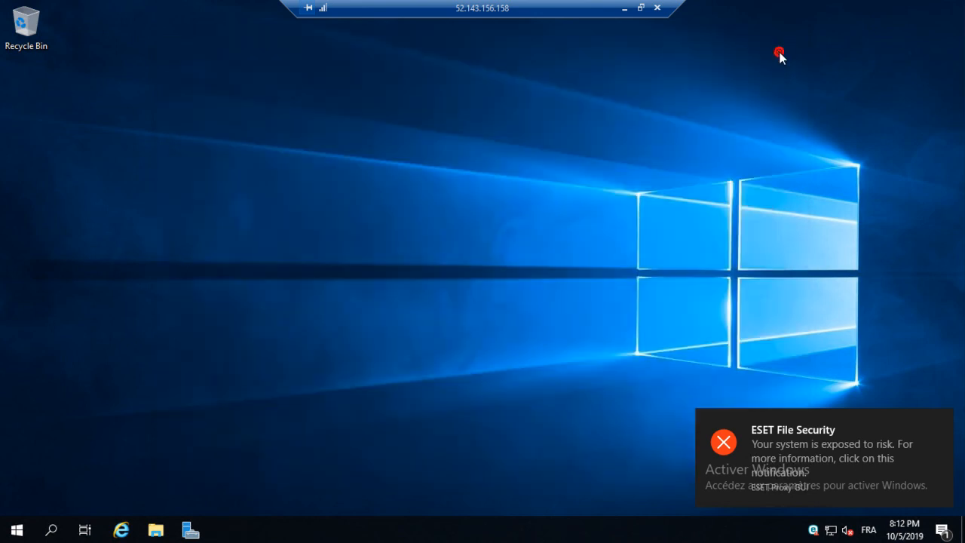
{"action": "left_click", "coordinate": [942, 423]}
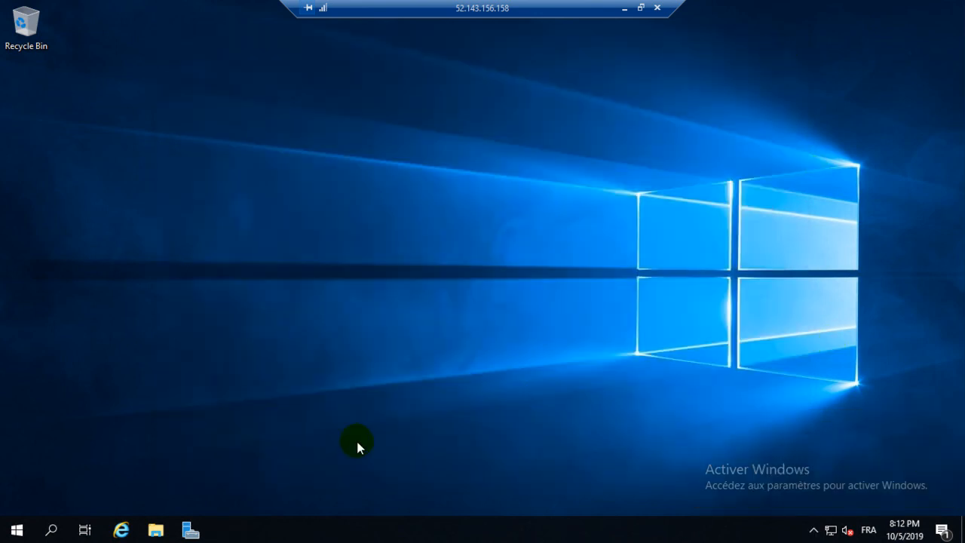
Restore Server Manager and examine the All Servers list and the Local Server properties, including memory and disk space
{"action": "left_click", "coordinate": [16, 530]}
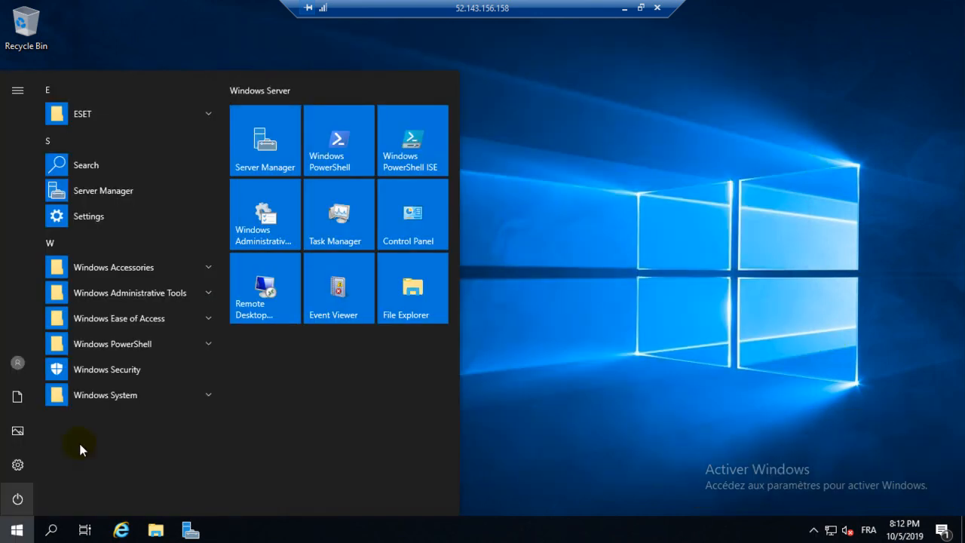
{"action": "left_click", "coordinate": [191, 530]}
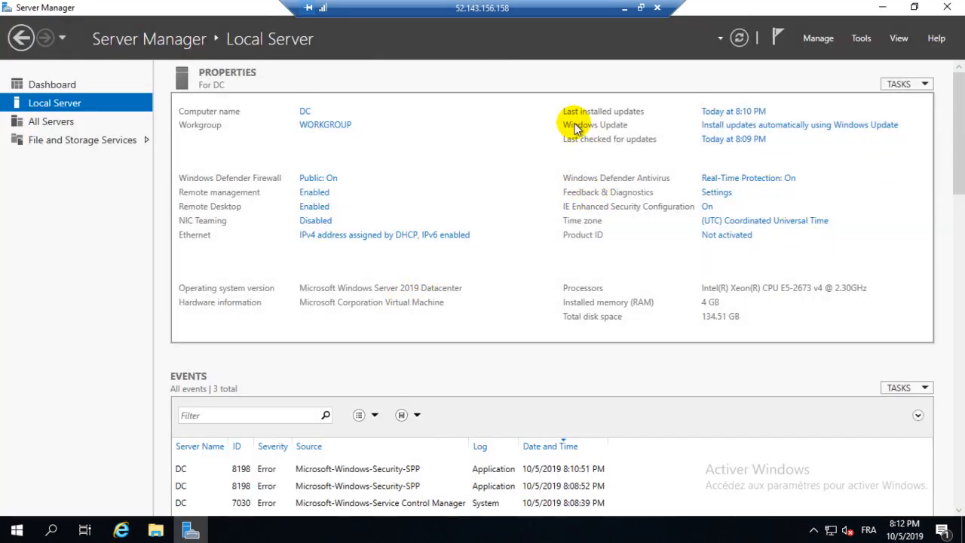
{"action": "left_click", "coordinate": [39, 123]}
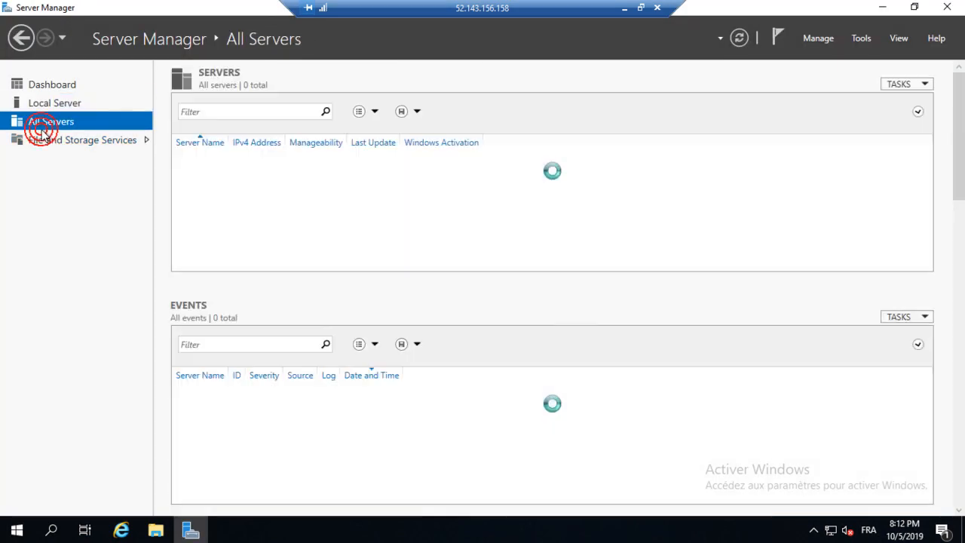
{"action": "left_click", "coordinate": [55, 103]}
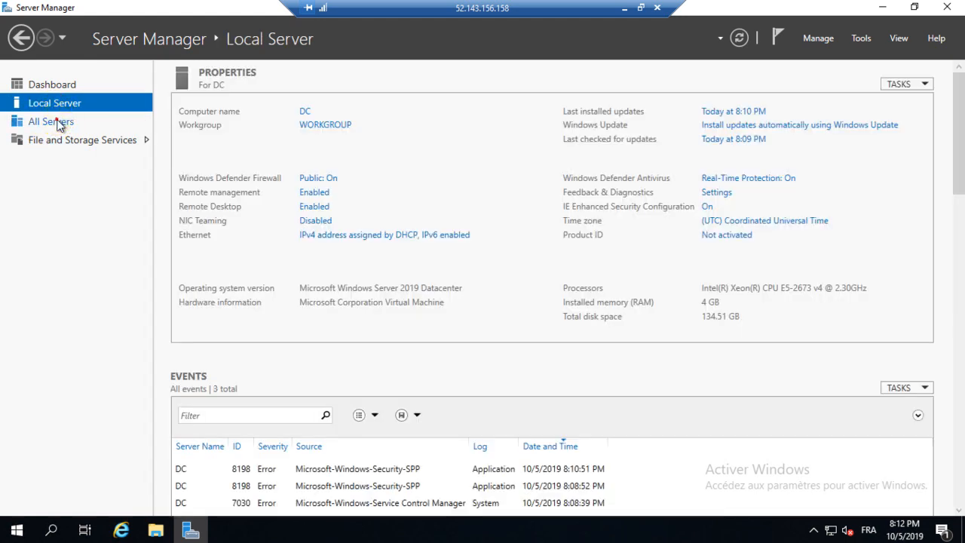
{"action": "left_click", "coordinate": [58, 122]}
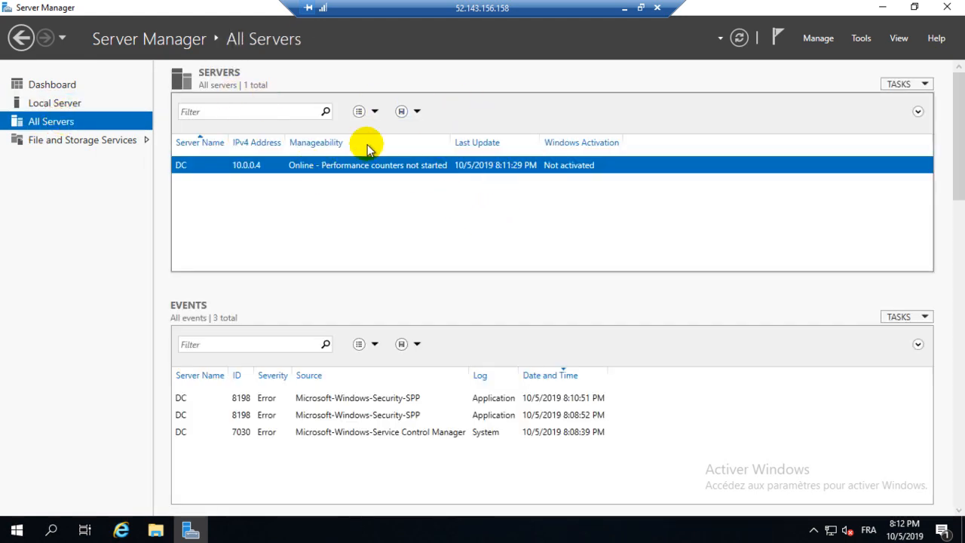
{"action": "left_click", "coordinate": [66, 105]}
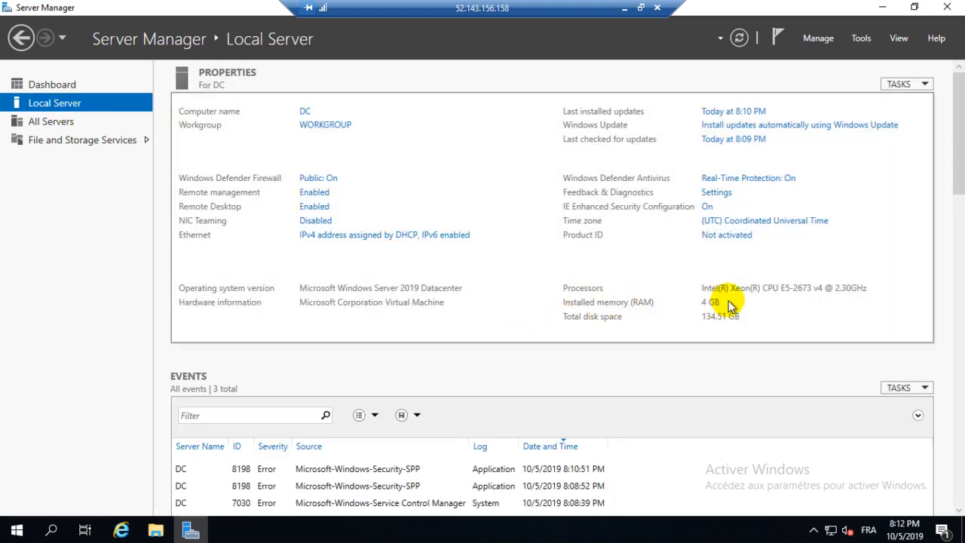
{"action": "left_click_drag", "start_coordinate": [958, 150], "coordinate": [959, 130]}
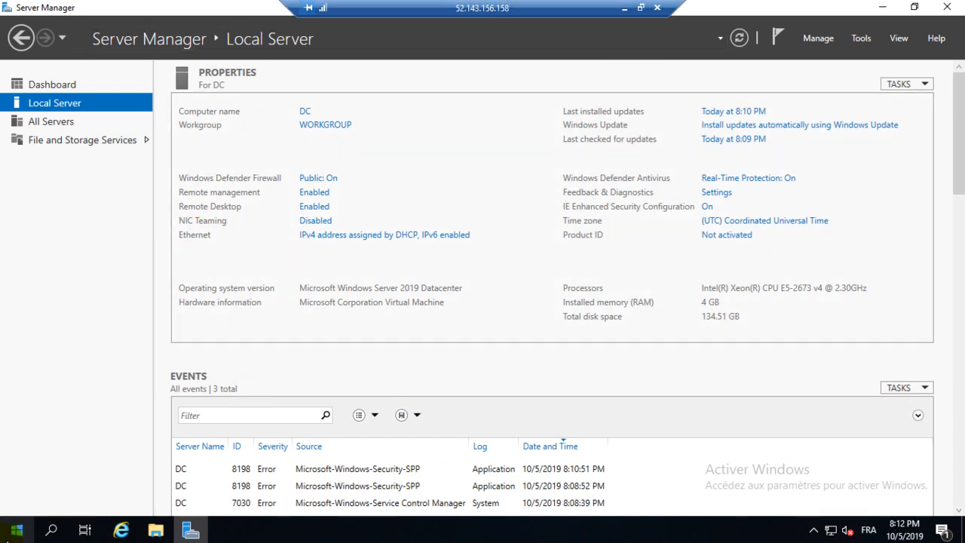
Shut down DC with the reason Hardware: Installation (Planned), and return to the Azure portal's home page
{"action": "left_click", "coordinate": [6, 537]}
{"action": "left_click", "coordinate": [17, 500]}
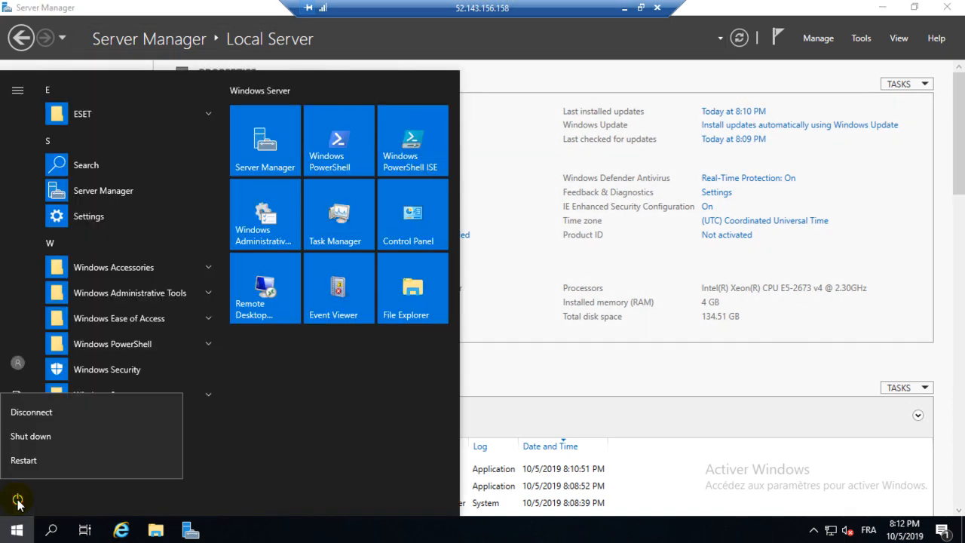
{"action": "left_click", "coordinate": [37, 436]}
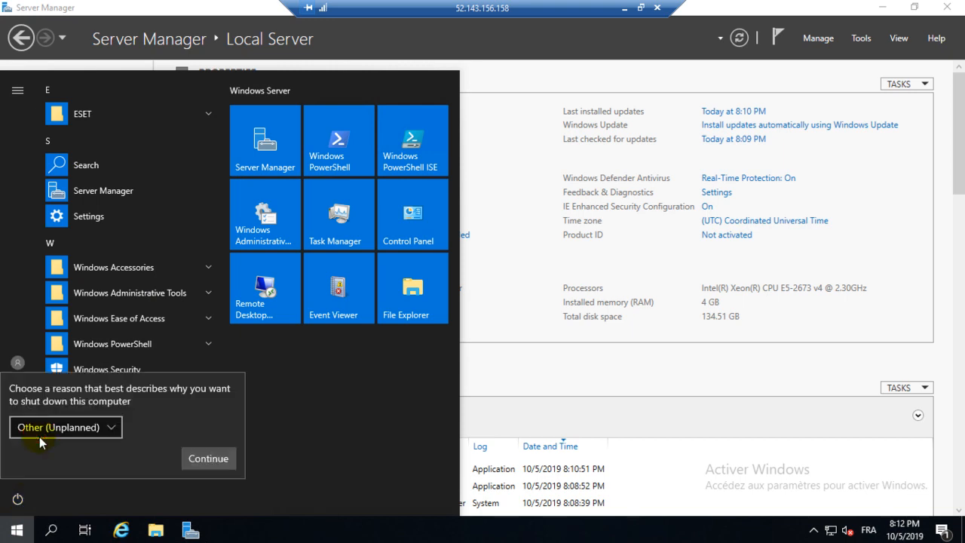
{"action": "left_click", "coordinate": [109, 428]}
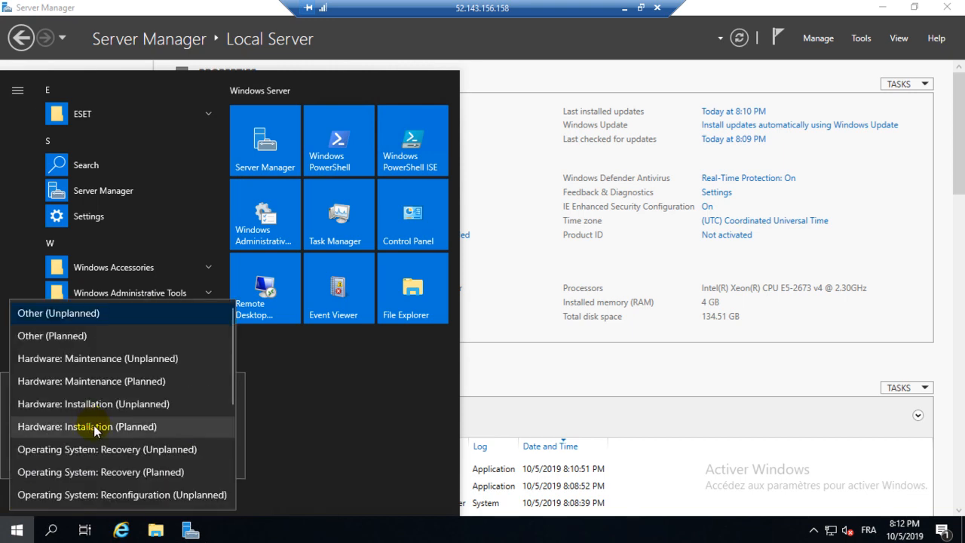
{"action": "left_click", "coordinate": [94, 428]}
{"action": "left_click", "coordinate": [222, 460]}
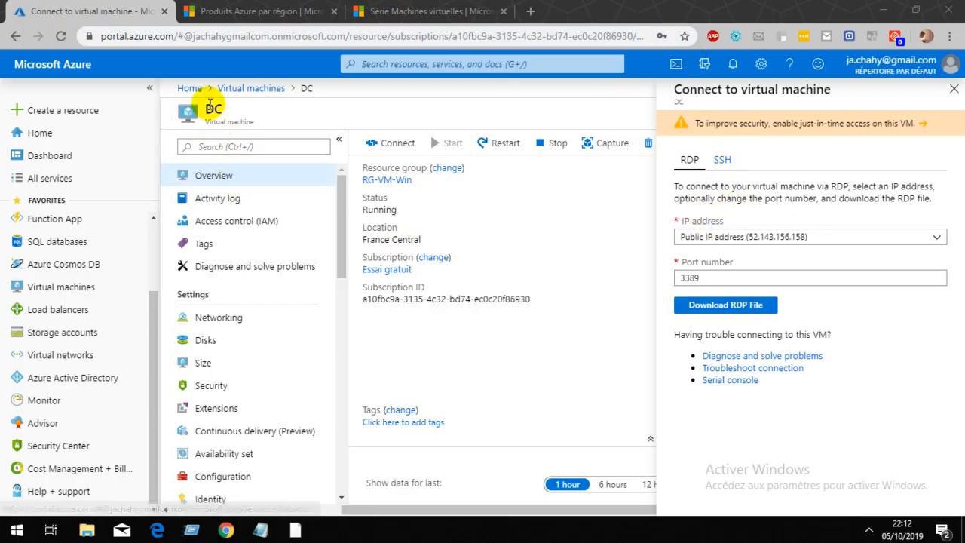
{"action": "left_click", "coordinate": [192, 89]}
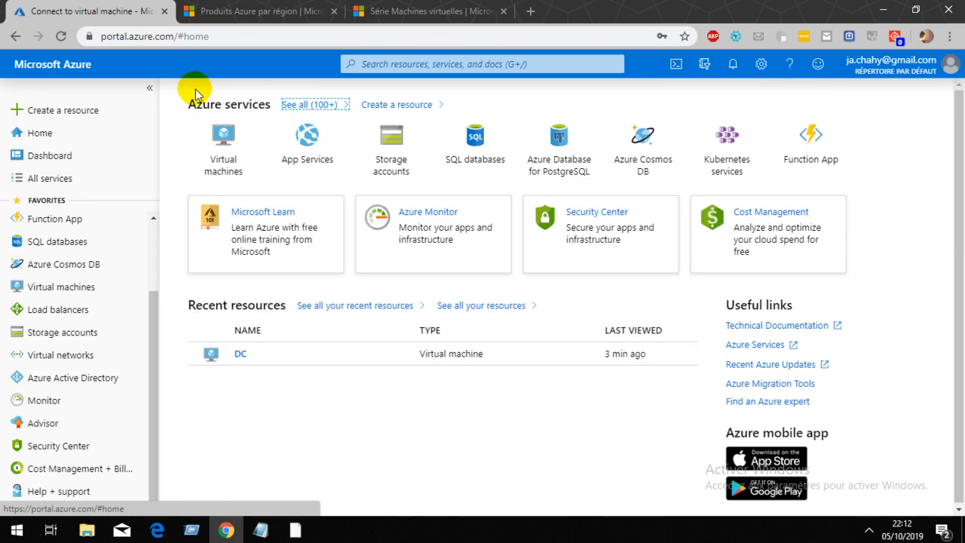
Stop the virtual machine DC from the list of virtual machines and confirm the stop
{"action": "left_click", "coordinate": [229, 152]}
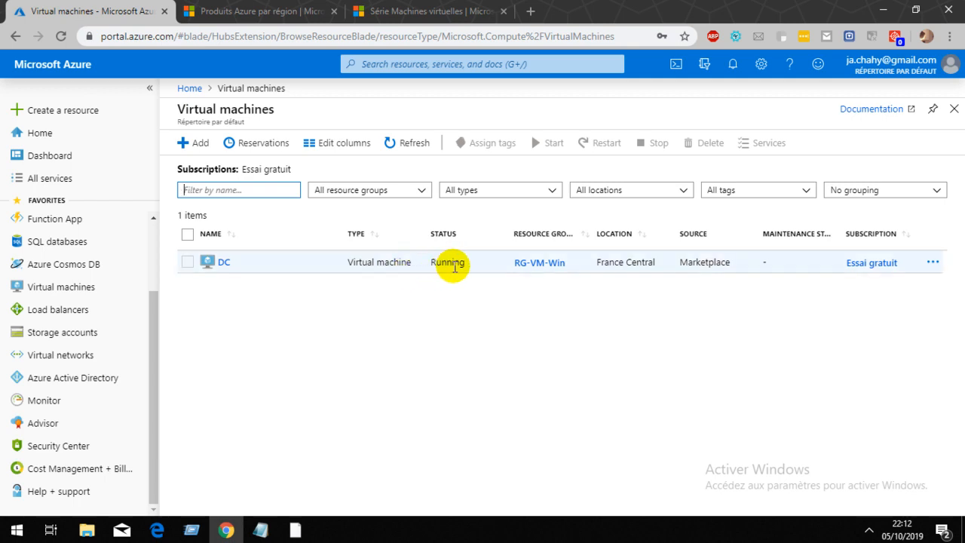
{"action": "left_click", "coordinate": [934, 263]}
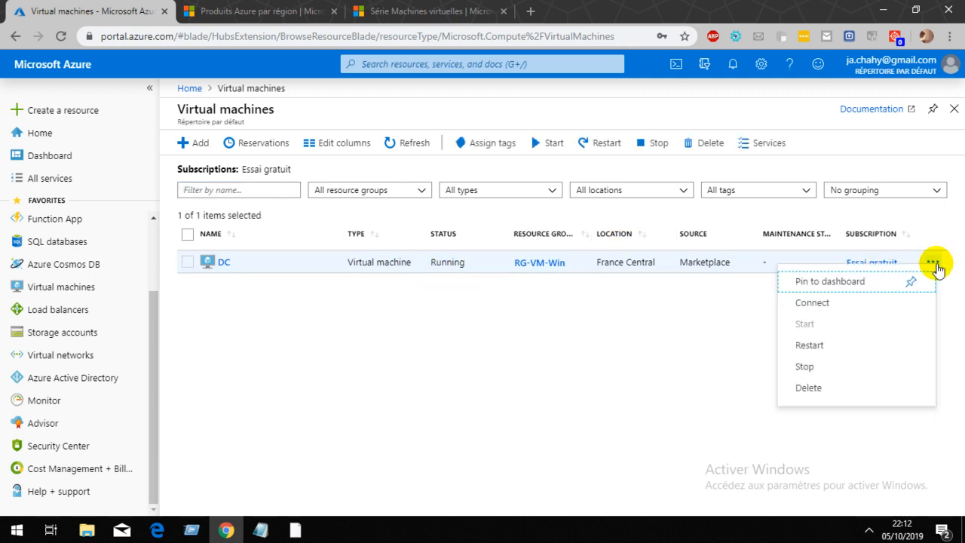
{"action": "left_click", "coordinate": [187, 261]}
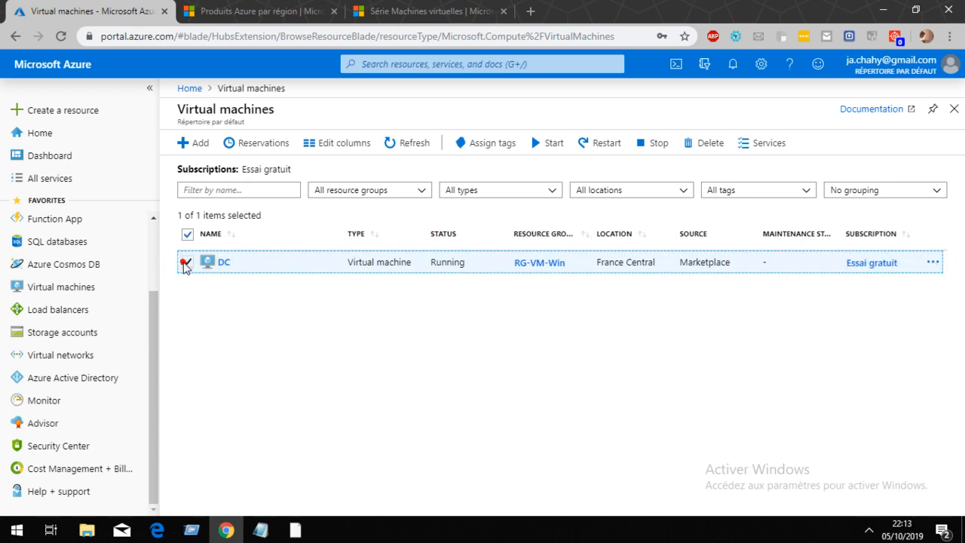
{"action": "left_click", "coordinate": [932, 261]}
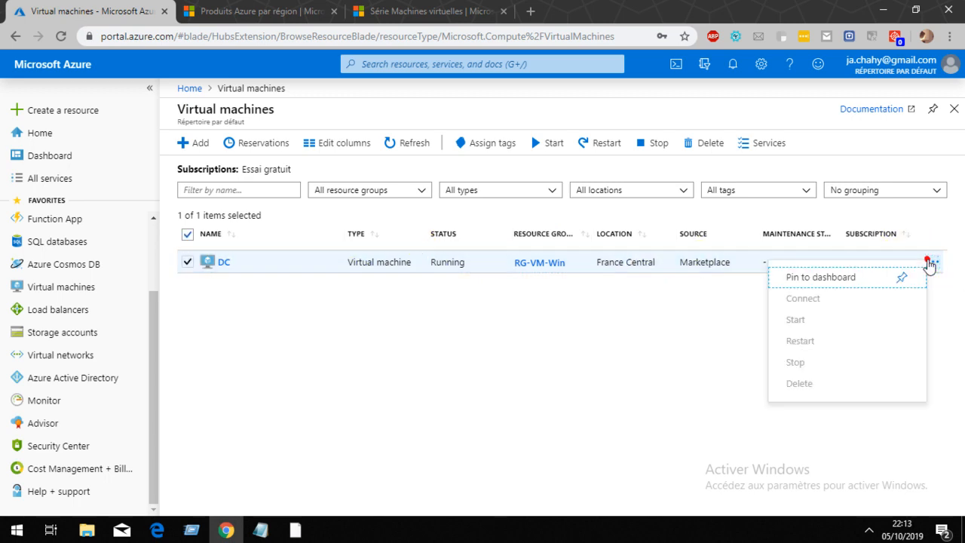
{"action": "left_click", "coordinate": [817, 362]}
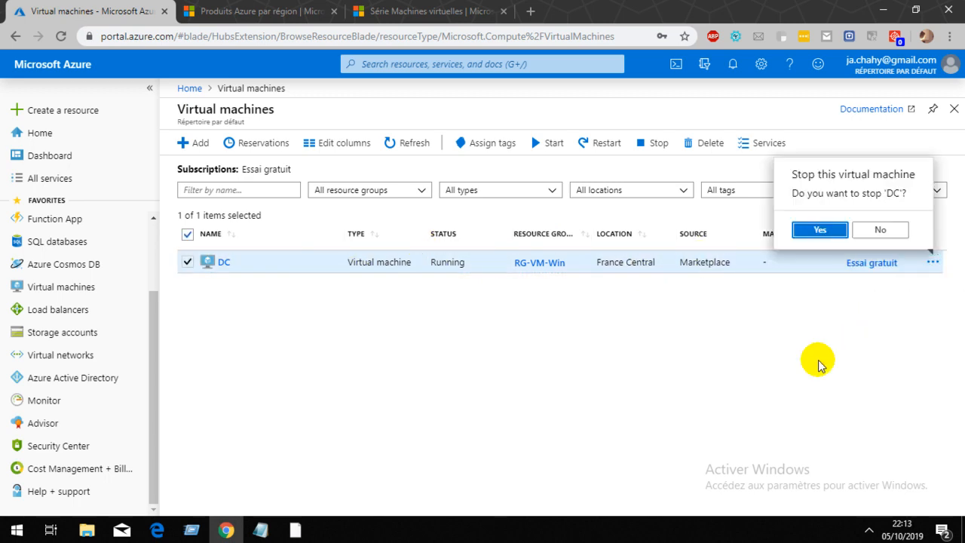
{"action": "left_click", "coordinate": [829, 230]}
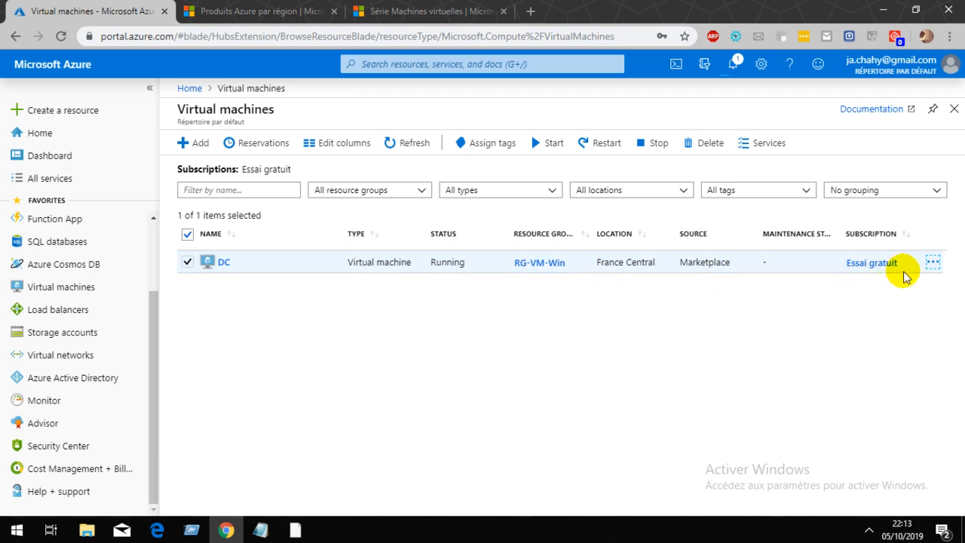
Check the portal notifications for the progress of stopping DC, then close them
{"action": "left_click", "coordinate": [734, 65]}
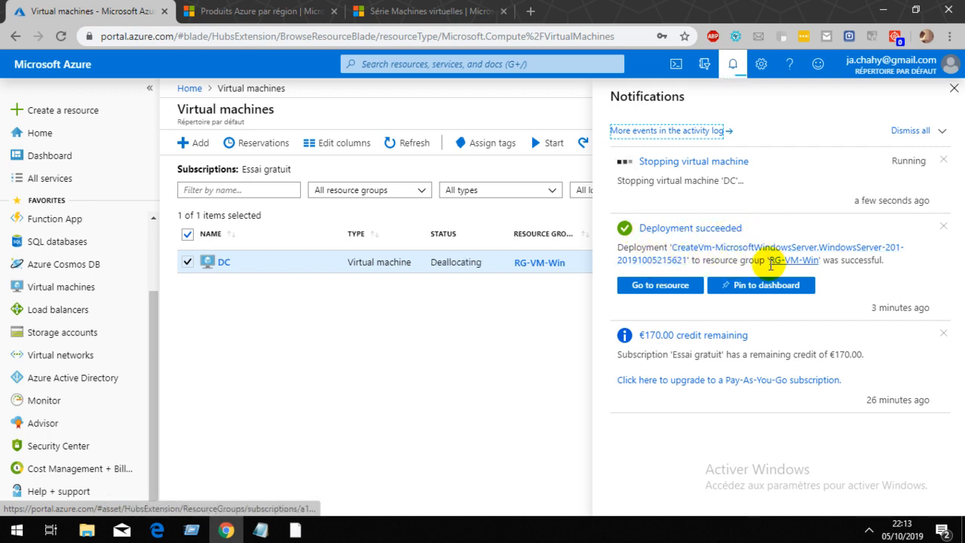
{"action": "left_click", "coordinate": [540, 330]}
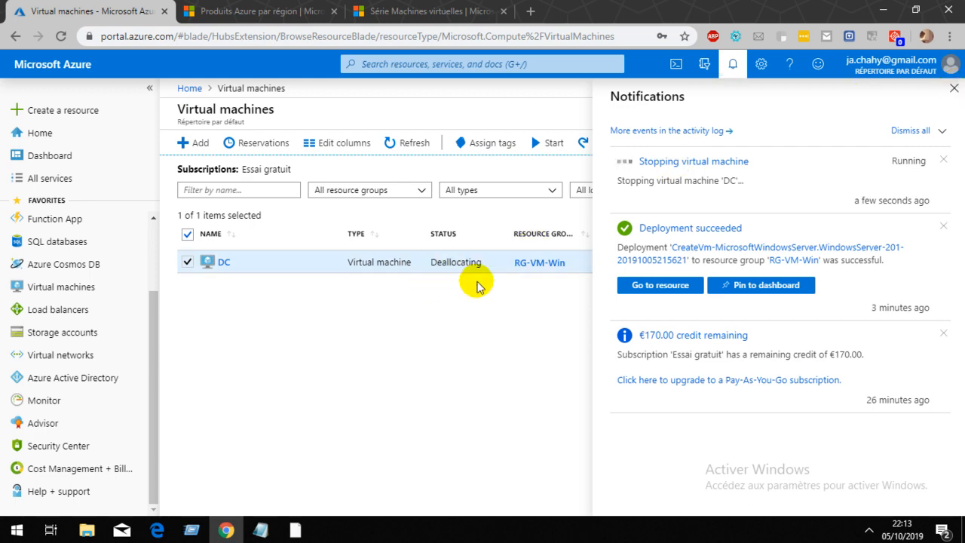
{"action": "left_click", "coordinate": [520, 311]}
{"action": "left_click", "coordinate": [954, 88]}
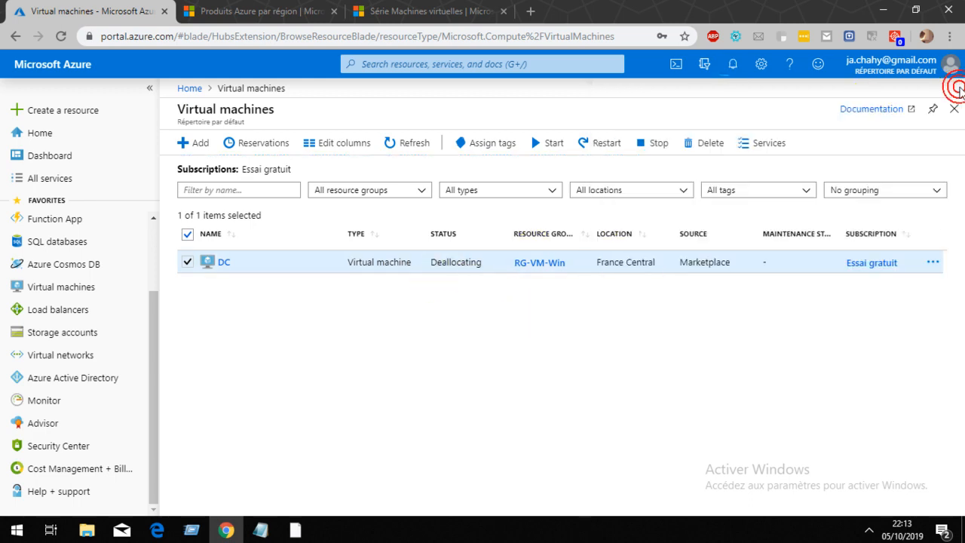
Check DC's status and the actions available for it in the list of virtual machines
{"action": "left_click", "coordinate": [934, 263]}
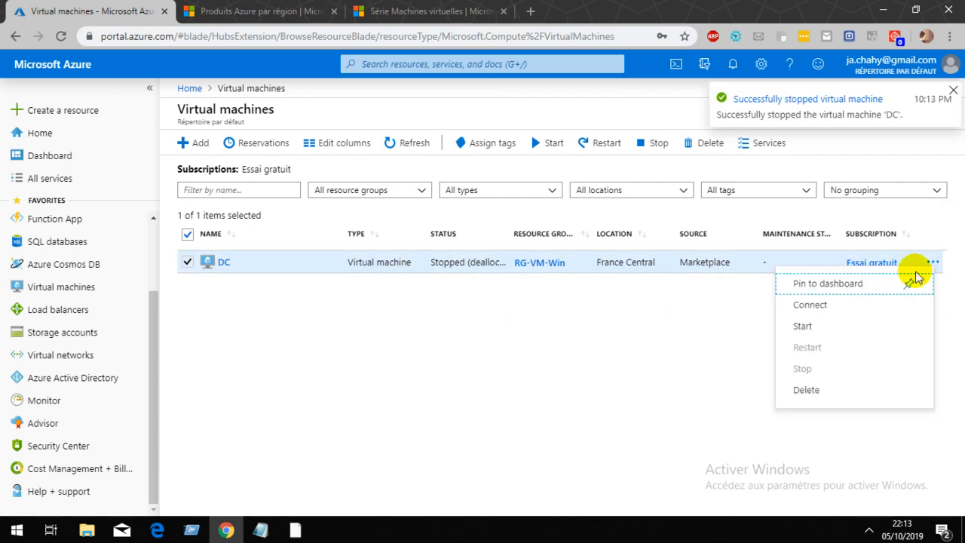
{"action": "left_click", "coordinate": [553, 300]}
{"action": "left_click", "coordinate": [476, 262]}
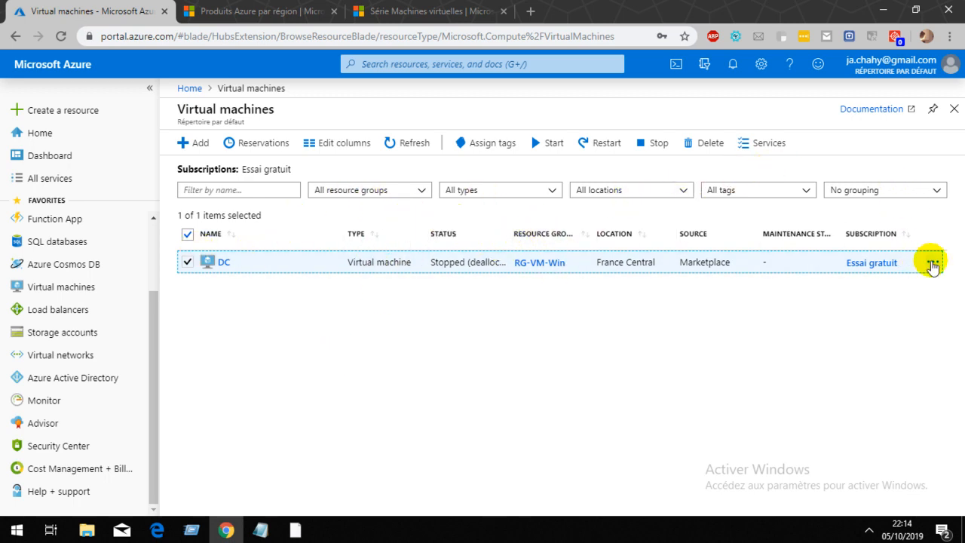
{"action": "left_click", "coordinate": [932, 264]}
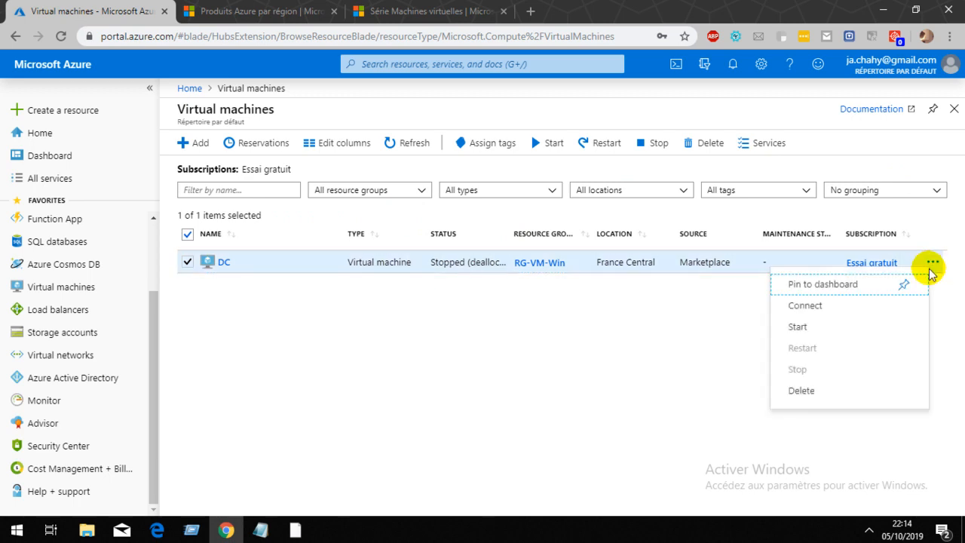
{"action": "left_click", "coordinate": [651, 336]}
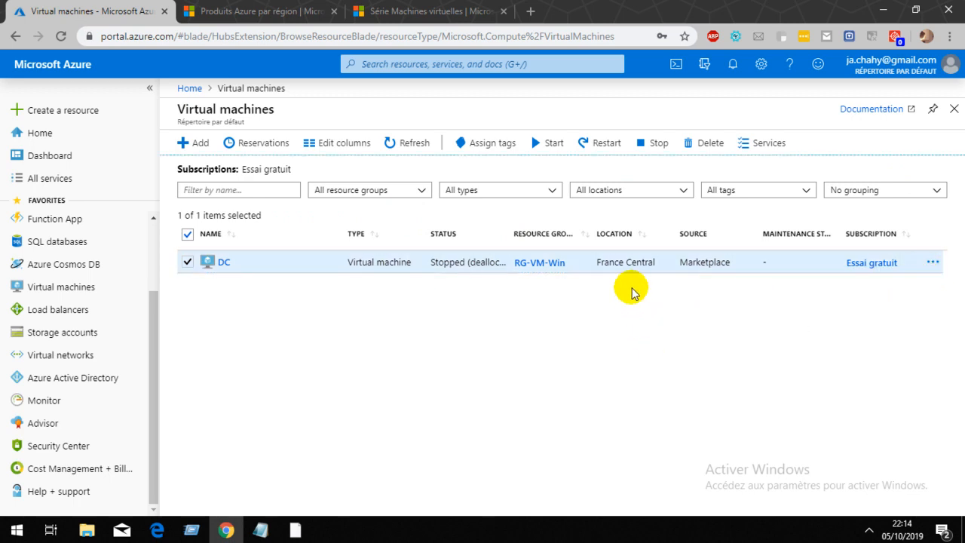